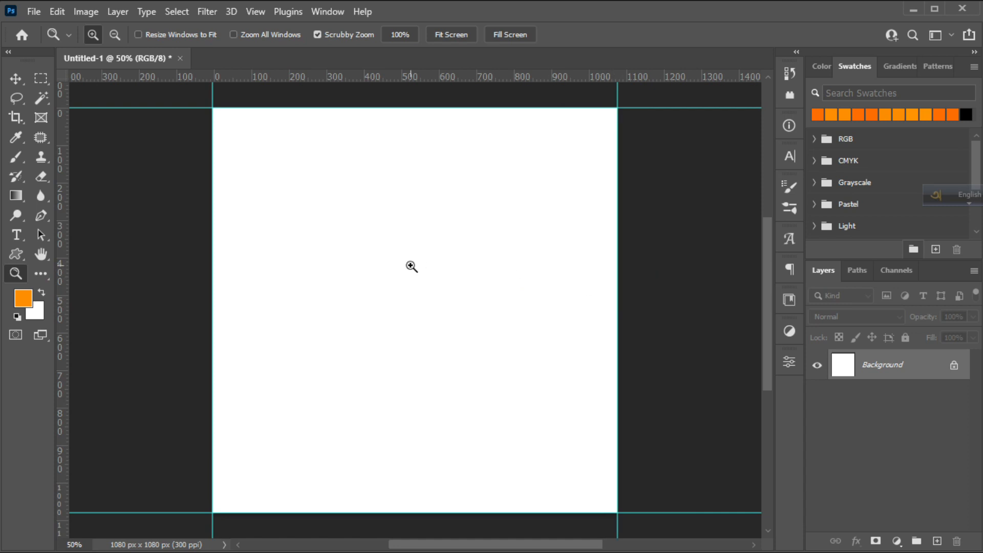
# - Save the document in the Upcoming Design folder as Orange in Photoshop (PSD) format
pyautogui.click(32, 11)
pyautogui.click(56, 191)
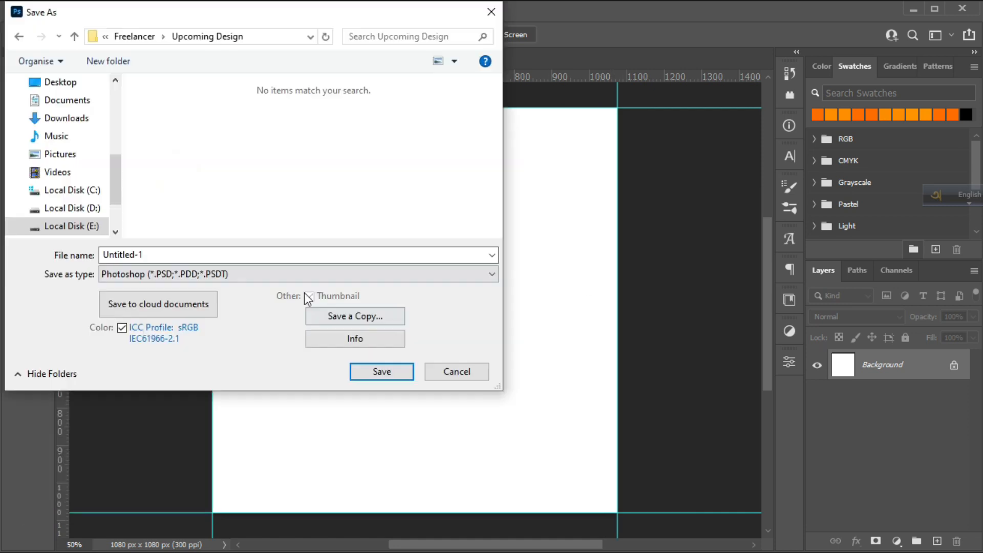
pyautogui.write('Oran')
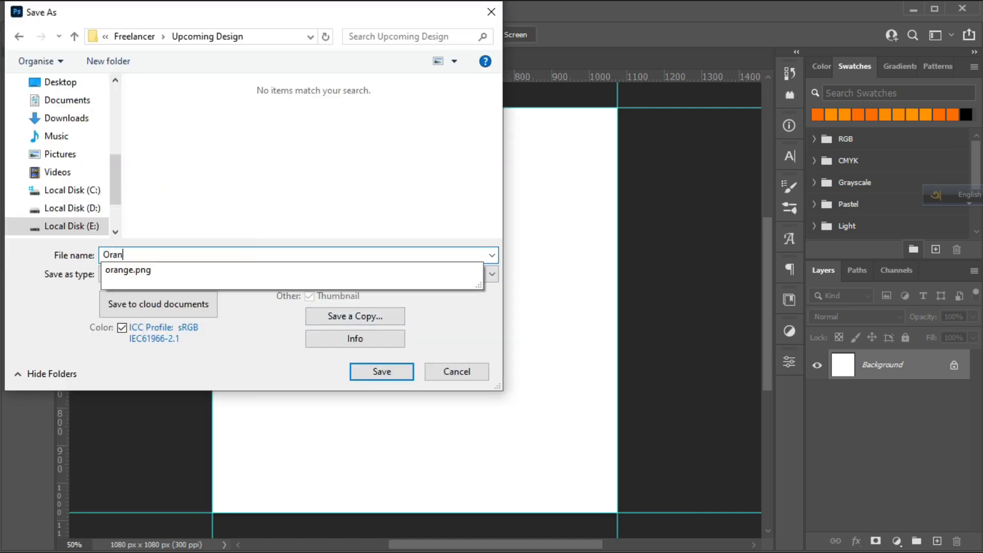
pyautogui.click(274, 275)
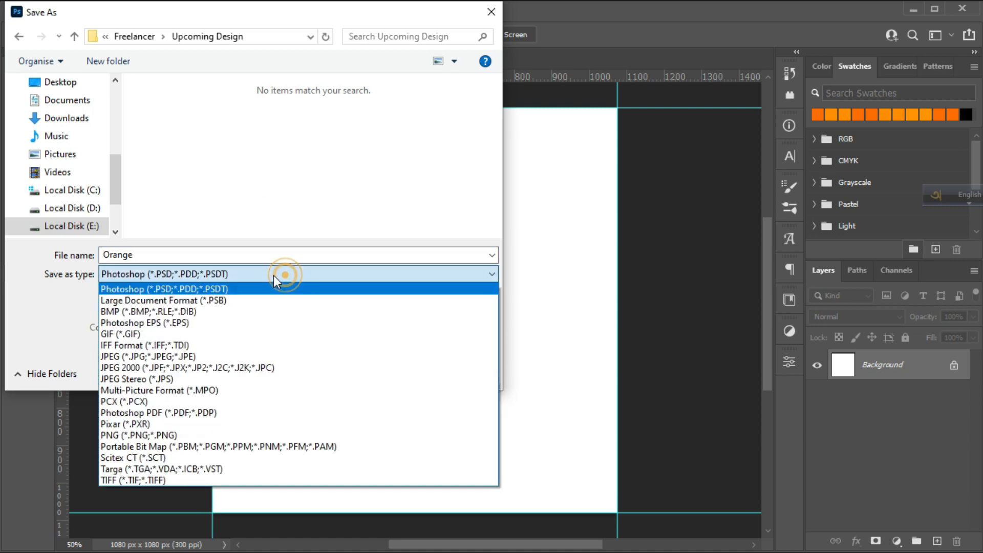
pyautogui.click(183, 290)
pyautogui.click(382, 370)
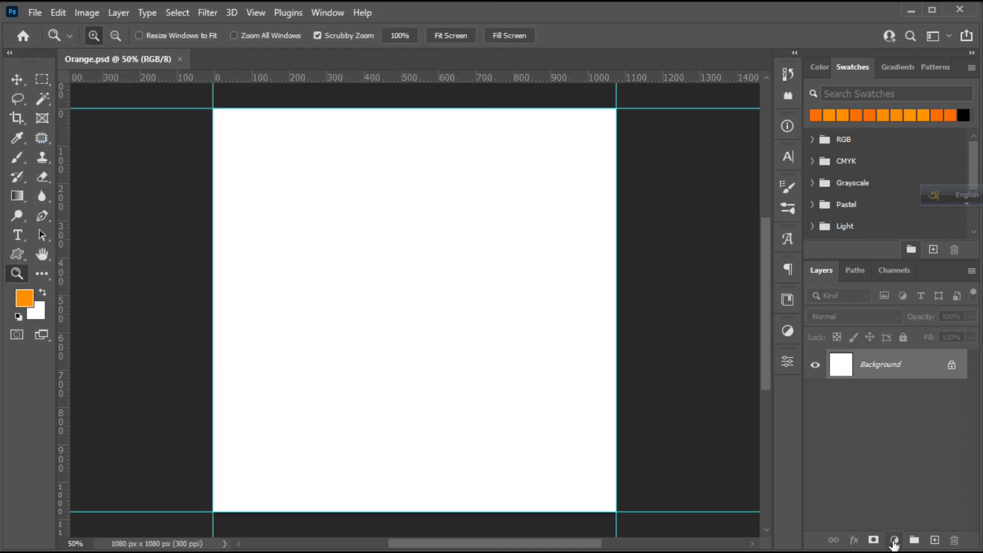
# - Add a gradient fill layer above the Background using the Orange_05 preset from the Oranges group
pyautogui.click(894, 543)
pyautogui.click(901, 291)
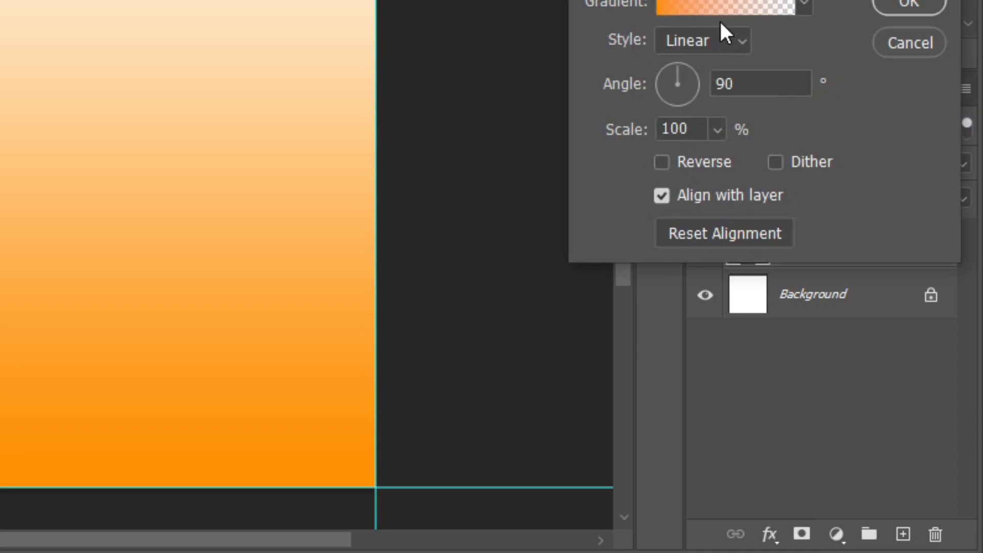
pyautogui.click(720, 7)
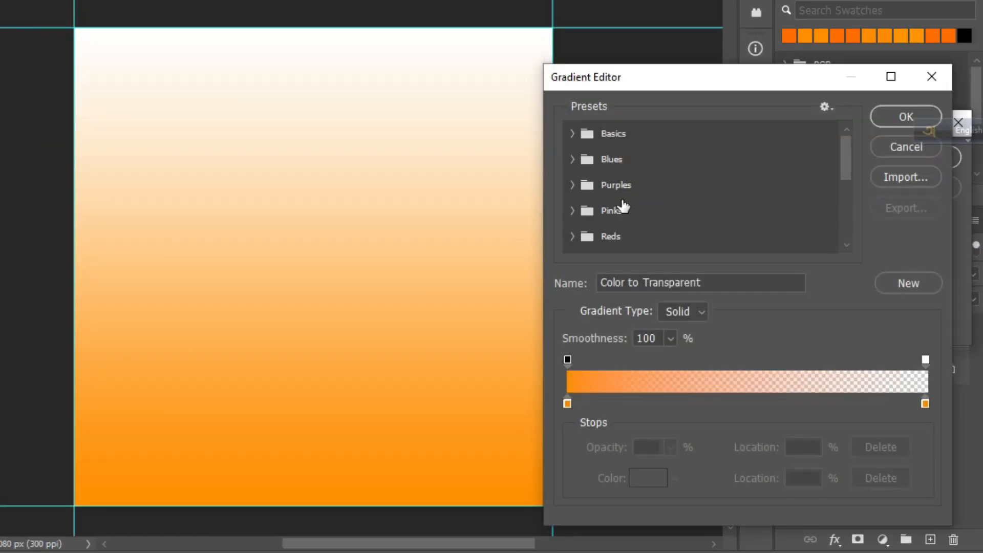
pyautogui.scroll(-2, 623, 205)
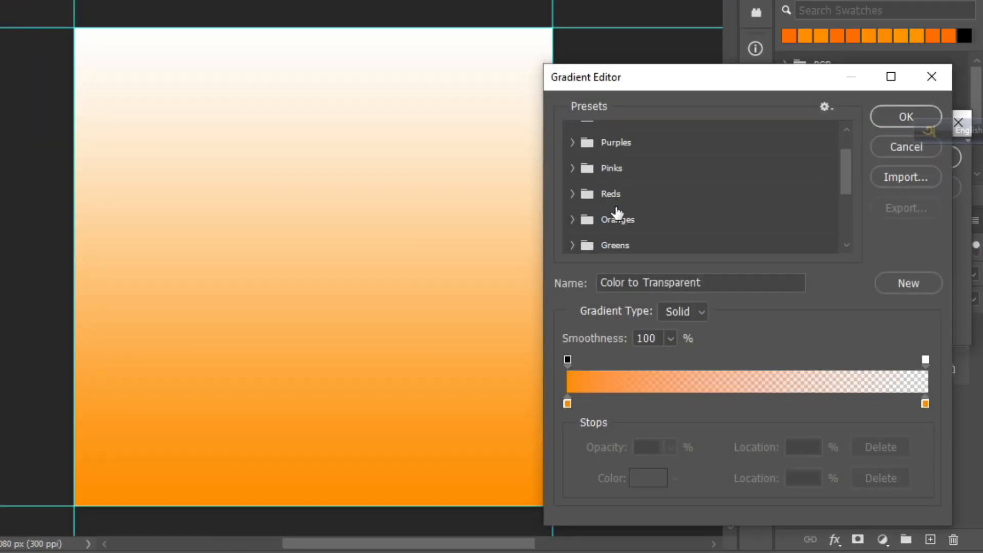
pyautogui.click(572, 219)
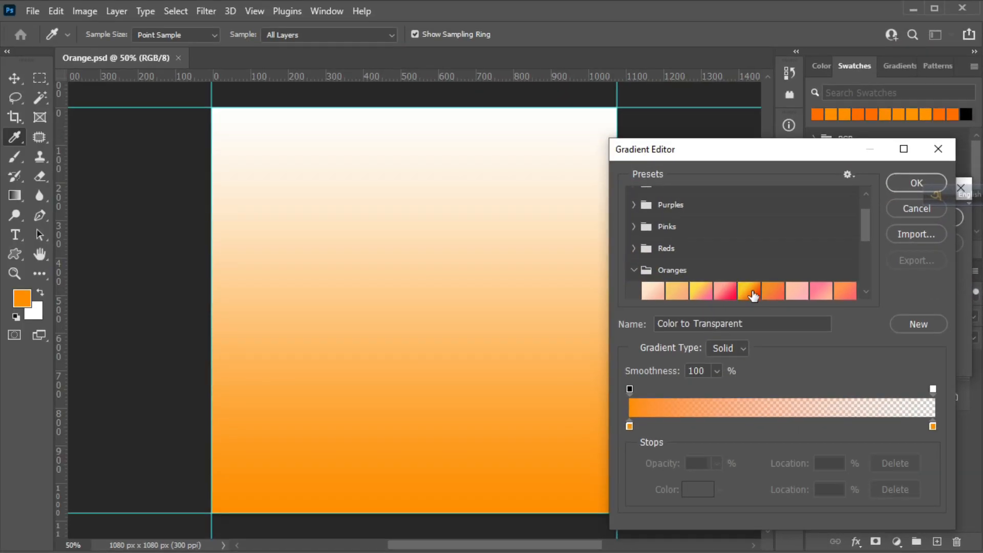
pyautogui.click(718, 245)
pyautogui.click(916, 183)
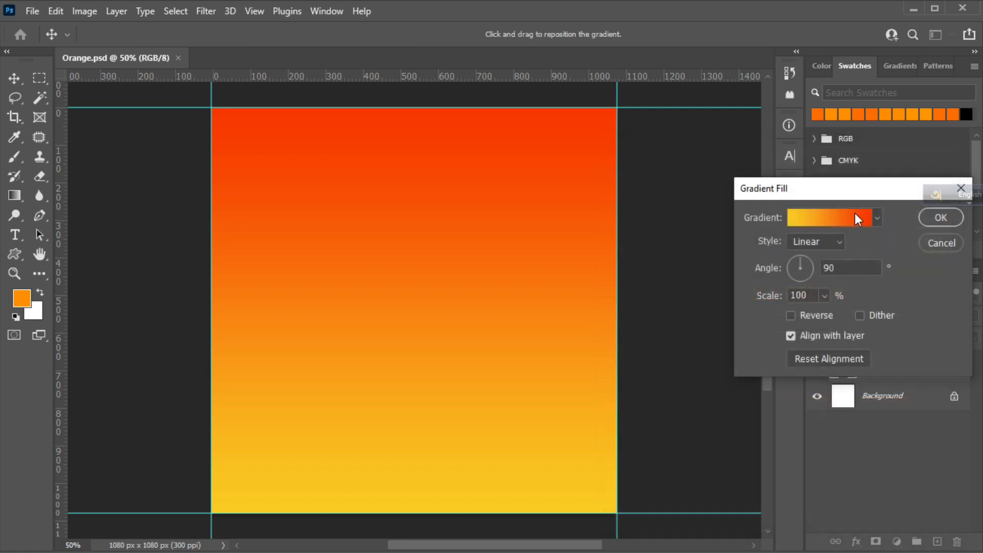
# - Scale the gradient to 166%, shift it toward the lower part of the canvas, and make its style Radial
pyautogui.click(824, 295)
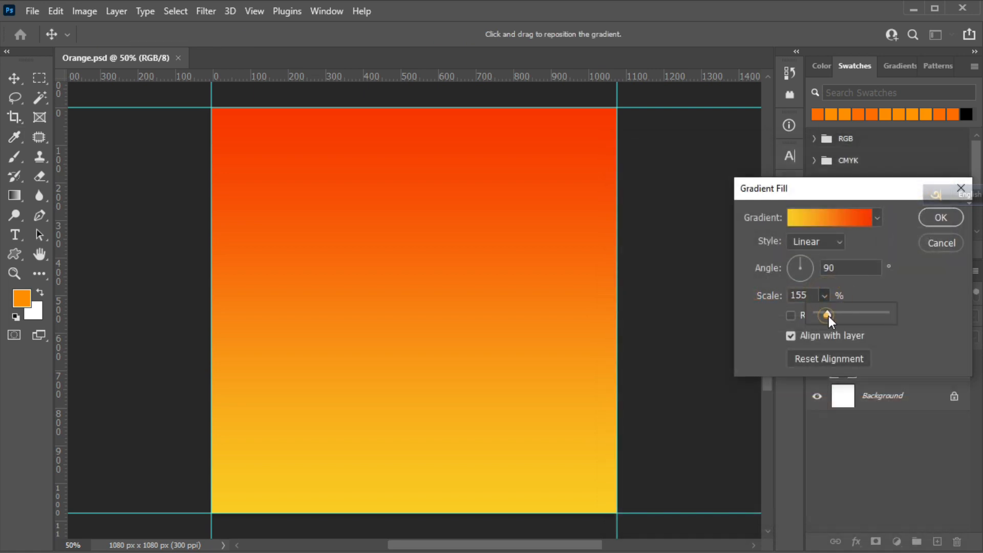
pyautogui.moveTo(825, 315); pyautogui.dragTo(829, 316)
pyautogui.moveTo(505, 277); pyautogui.dragTo(492, 366)
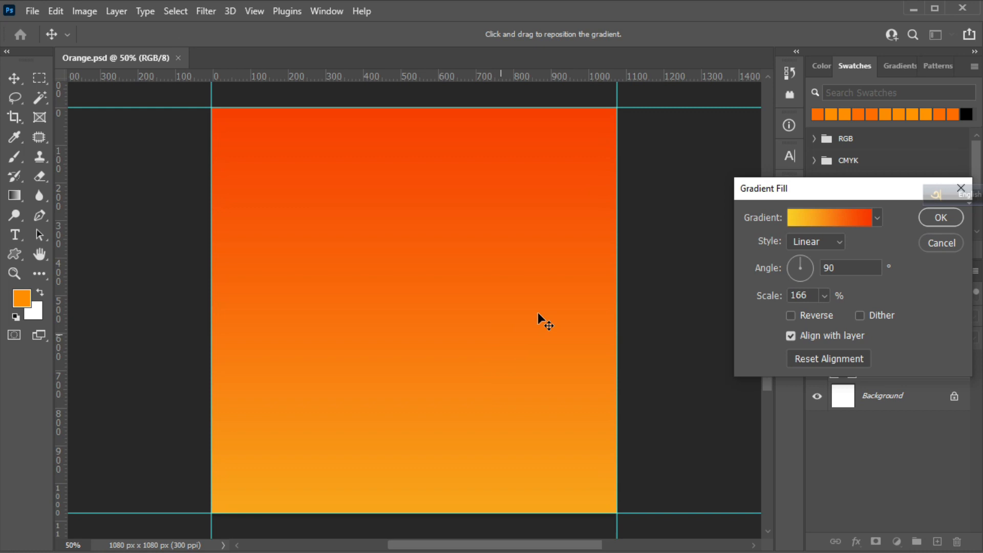
pyautogui.click(822, 245)
pyautogui.click(812, 265)
# - Set the gradient's starting color stop to the orange swatch ff8e01
pyautogui.click(823, 219)
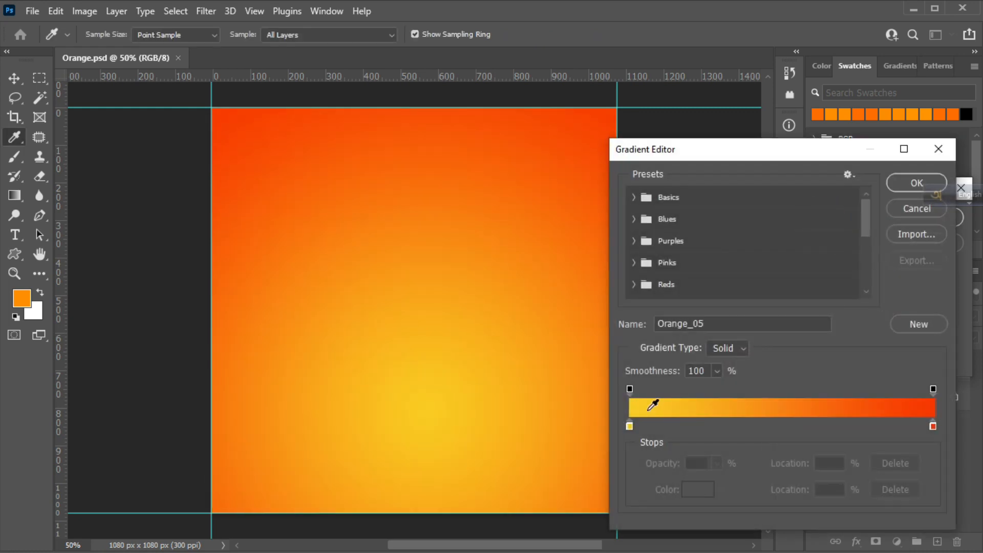
pyautogui.click(630, 426)
pyautogui.click(698, 489)
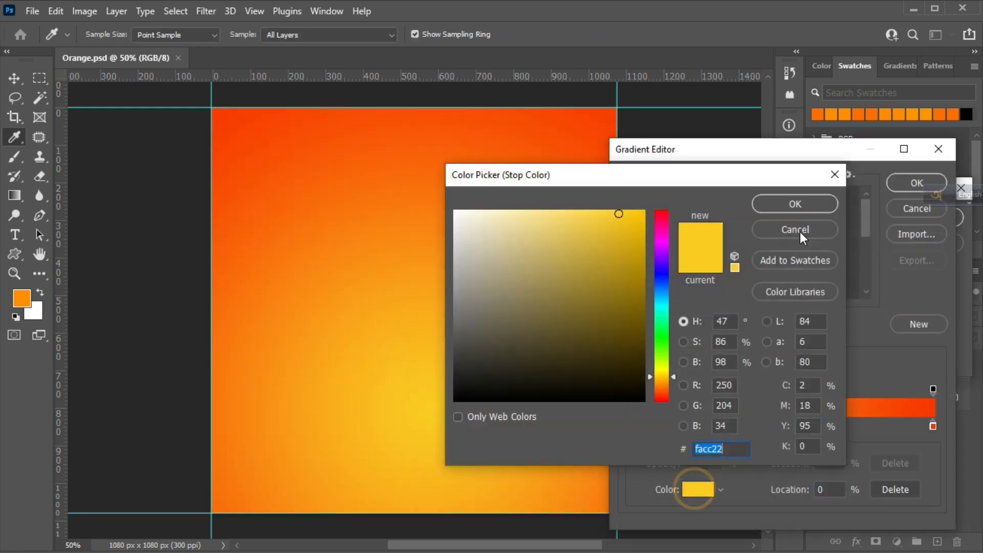
pyautogui.click(835, 113)
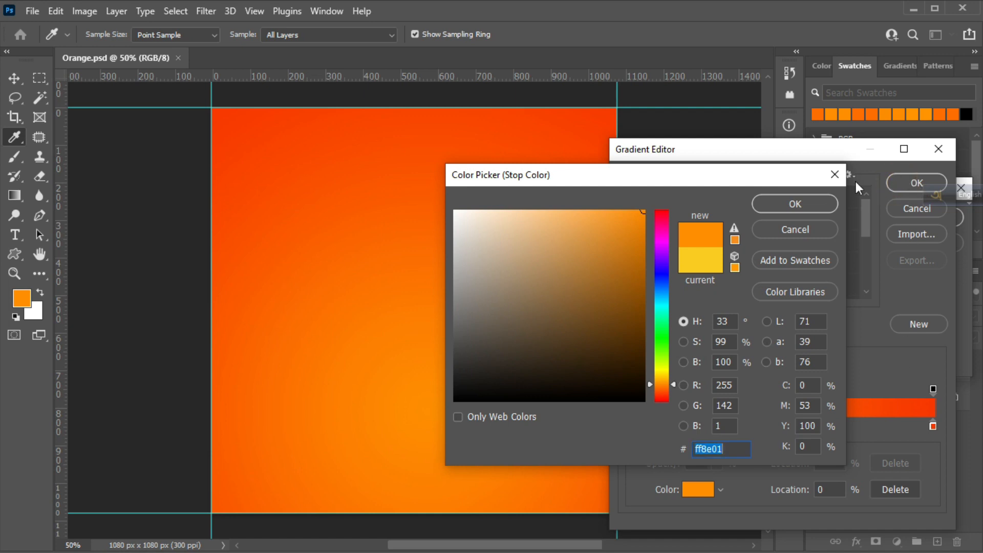
pyautogui.press('Return')
# - Set the gradient's end color stop to the darker orange swatch and apply the gradient fill
pyautogui.click(933, 426)
pyautogui.click(697, 489)
pyautogui.click(859, 113)
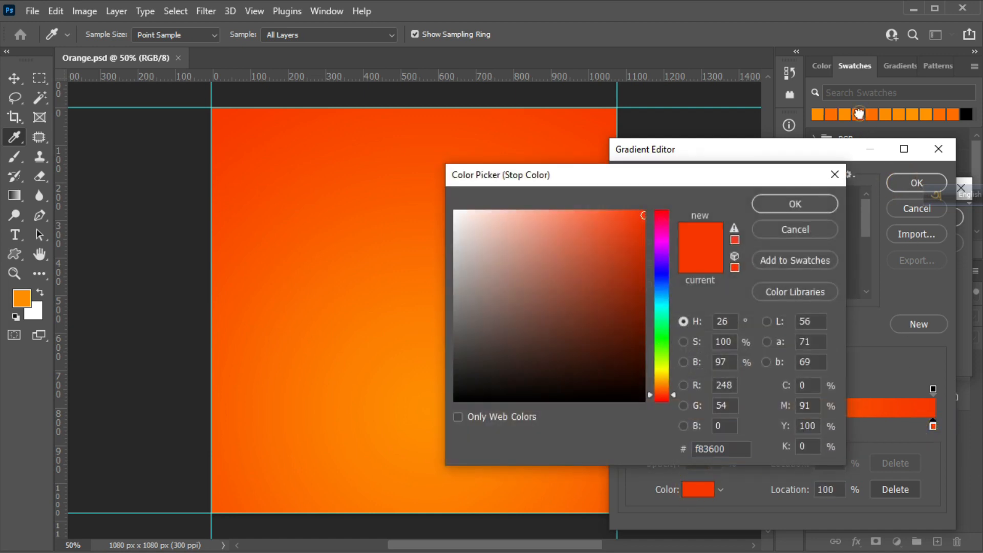
pyautogui.click(859, 114)
pyautogui.click(795, 204)
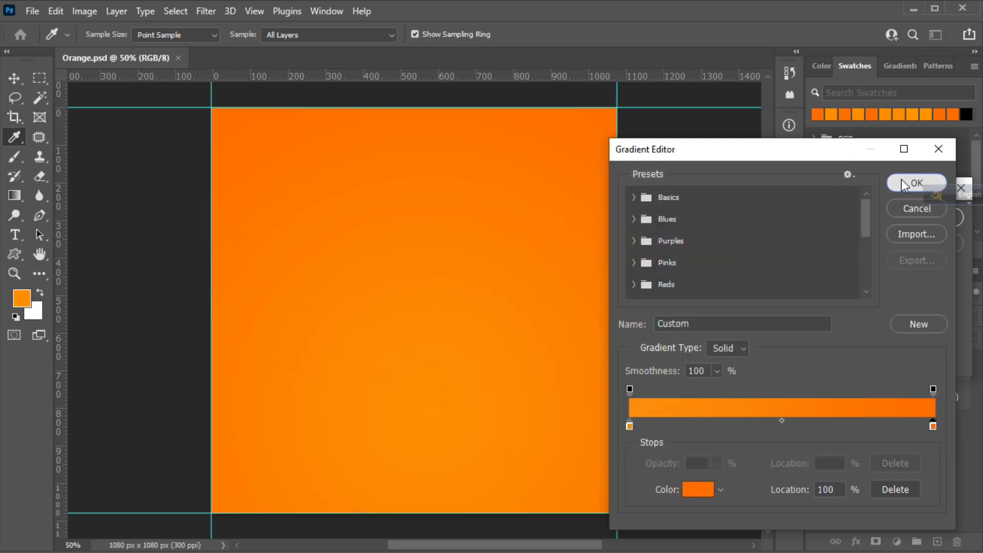
pyautogui.click(901, 182)
pyautogui.click(846, 158)
# - Place the fanta image in the middle of the canvas, scaled to about two thirds of the canvas height
pyautogui.press('z')
pyautogui.moveTo(430, 225); pyautogui.dragTo(411, 226)
pyautogui.click(386, 552)
pyautogui.moveTo(184, 122); pyautogui.dragTo(421, 387)
pyautogui.moveTo(427, 163); pyautogui.dragTo(436, 277)
pyautogui.click(744, 35)
pyautogui.press('z')
# - Apply a Curves adjustment to the fanta layer, moving the shadow point to input 11 and output 1
pyautogui.click(83, 11)
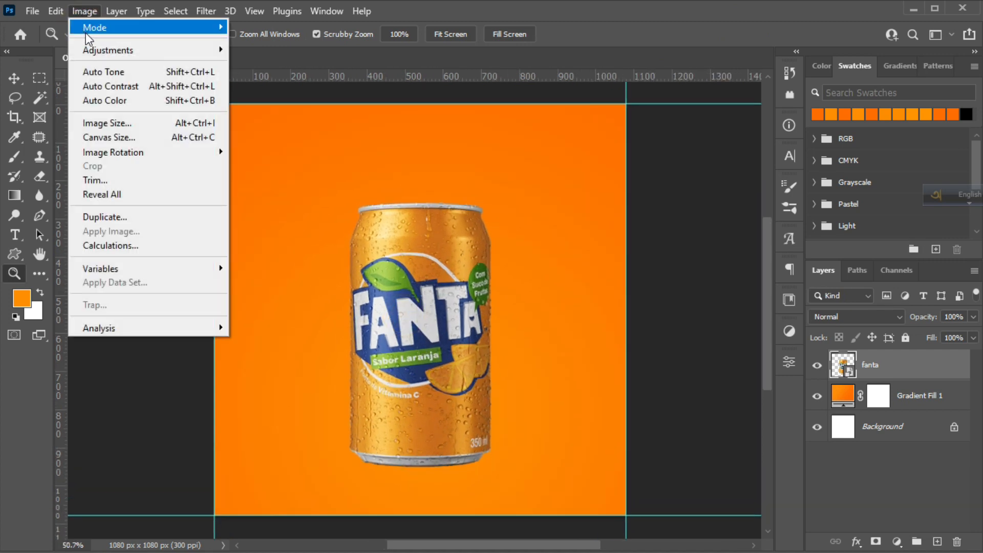
pyautogui.moveTo(131, 50)
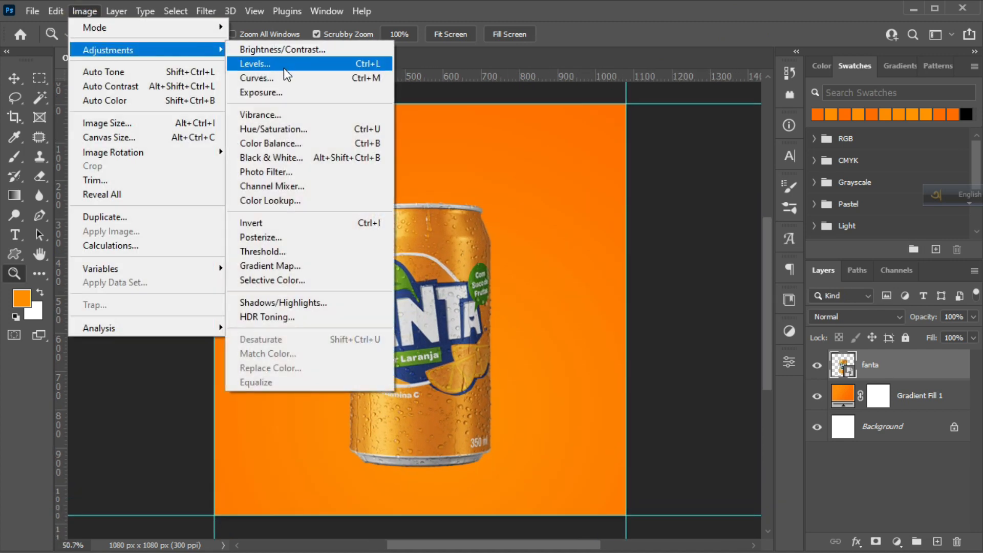
pyautogui.click(285, 73)
pyautogui.moveTo(492, 36); pyautogui.dragTo(763, 48)
pyautogui.moveTo(597, 307); pyautogui.dragTo(605, 307)
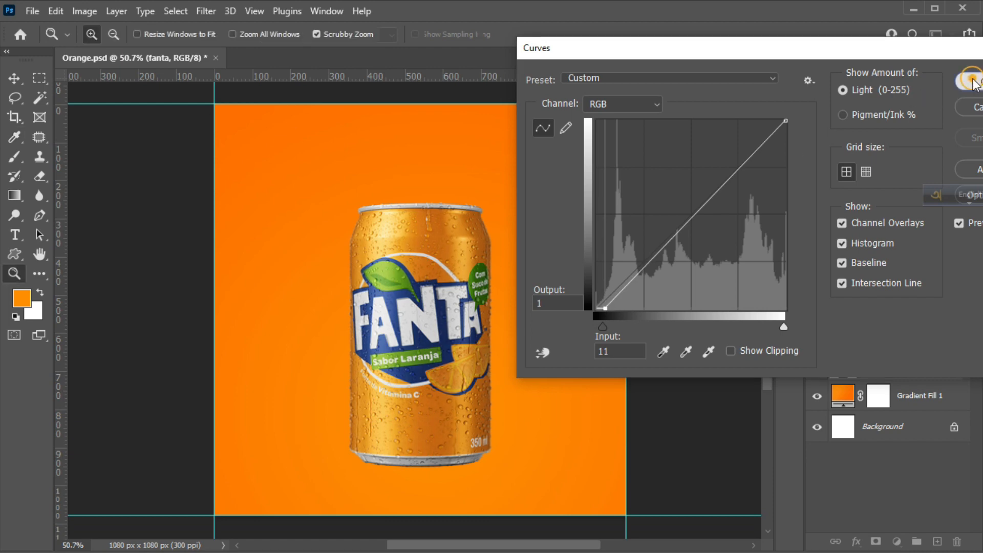
pyautogui.click(970, 81)
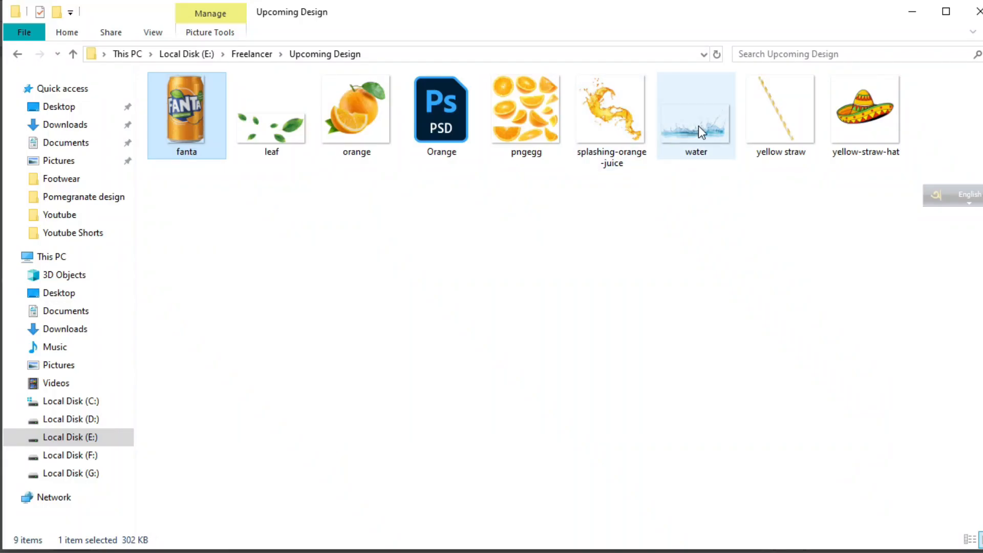
# - Place the water image over the can and rotate it 90° clockwise
pyautogui.moveTo(701, 132); pyautogui.dragTo(419, 292)
pyautogui.click(745, 33)
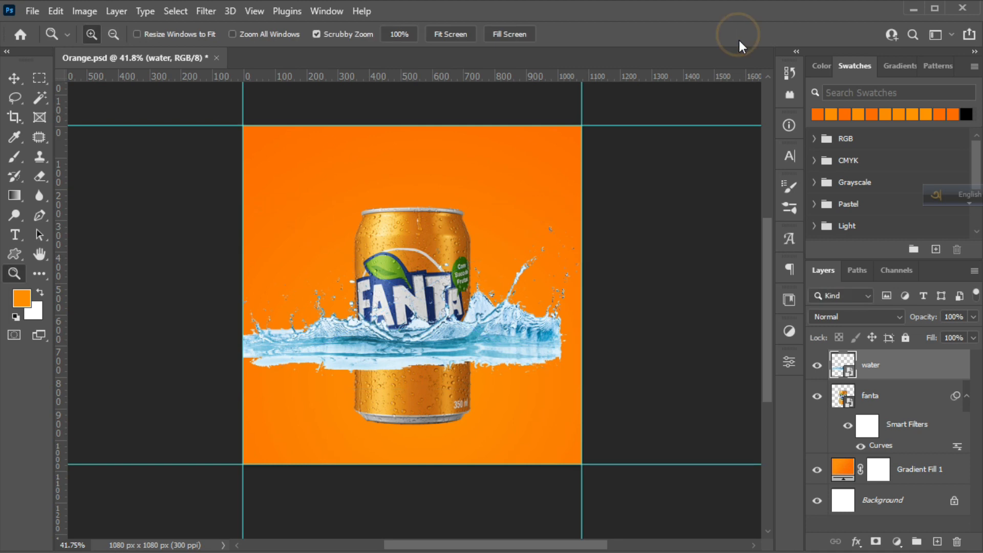
pyautogui.hotkey('ctrl', 't')
pyautogui.rightClick(511, 167)
pyautogui.click(519, 133)
# - Fit the water splash to the can's height along its right edge and move its layer below the fanta layer
pyautogui.moveTo(384, 243); pyautogui.dragTo(469, 242)
pyautogui.moveTo(499, 126); pyautogui.dragTo(501, 214)
pyautogui.moveTo(502, 463); pyautogui.dragTo(496, 432)
pyautogui.moveTo(495, 210); pyautogui.dragTo(435, 206)
pyautogui.click(744, 34)
pyautogui.moveTo(868, 364); pyautogui.dragTo(872, 434)
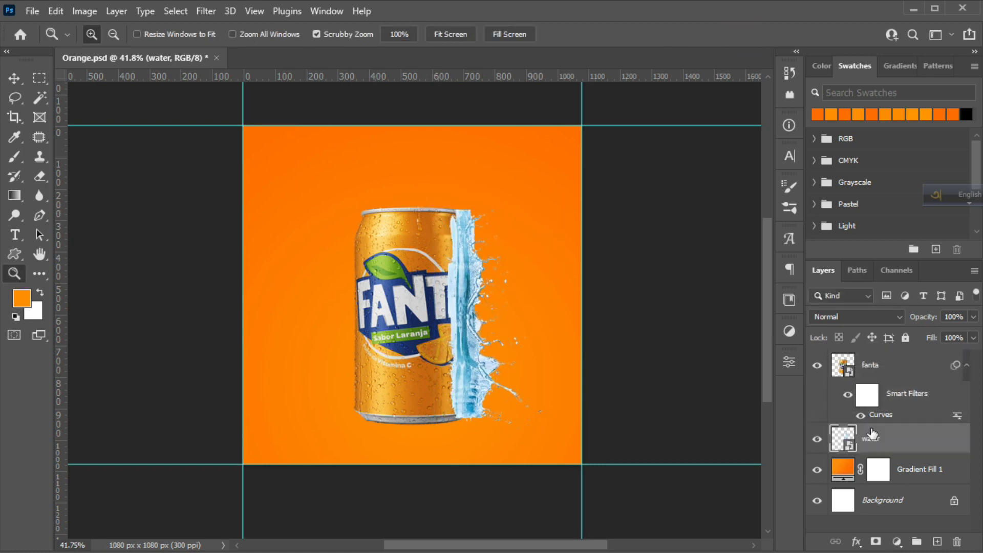
# - Nudge the water splash outward and warp its upper and lower corners to follow the can's right edge
pyautogui.moveTo(482, 287); pyautogui.dragTo(489, 323)
pyautogui.hotkey('ctrl', 't')
pyautogui.moveTo(464, 264); pyautogui.dragTo(468, 267)
pyautogui.rightClick(474, 266)
pyautogui.click(490, 419)
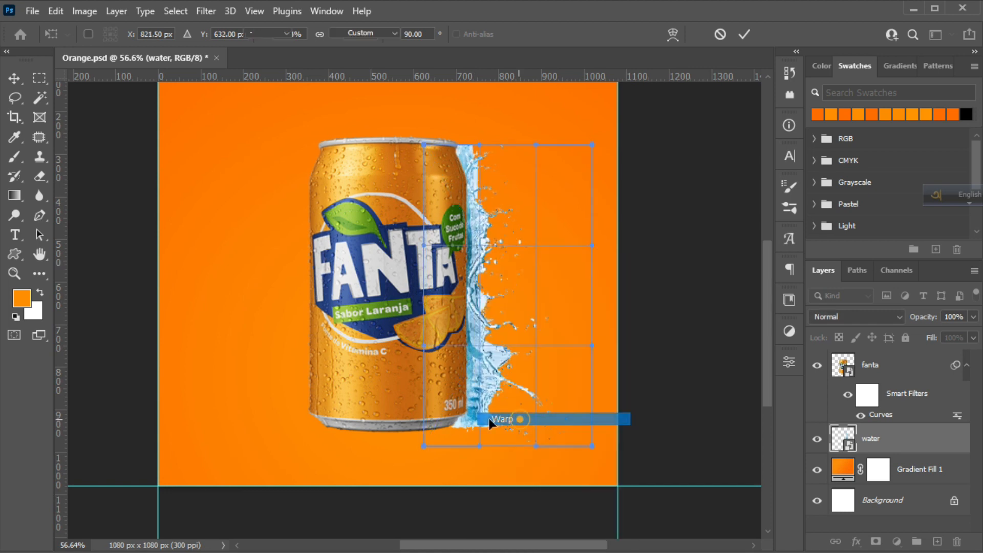
pyautogui.moveTo(442, 443); pyautogui.dragTo(336, 398)
pyautogui.moveTo(592, 446); pyautogui.dragTo(586, 443)
pyautogui.moveTo(479, 446)
pyautogui.mouseDown()
pyautogui.moveTo(472, 441)
pyautogui.moveTo(480, 441)
pyautogui.mouseUp()
pyautogui.moveTo(427, 146); pyautogui.dragTo(393, 143)
pyautogui.moveTo(477, 142); pyautogui.dragTo(474, 143)
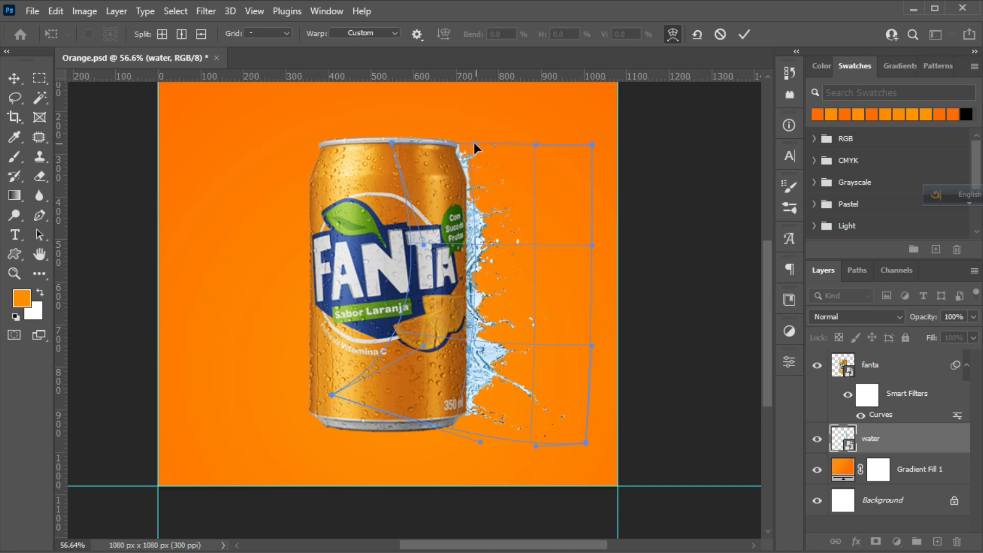
pyautogui.click(744, 35)
# - Add a Hue/Saturation adjustment clipped to the water layer with Hue set to -180
pyautogui.scroll(-1, 575, 250)
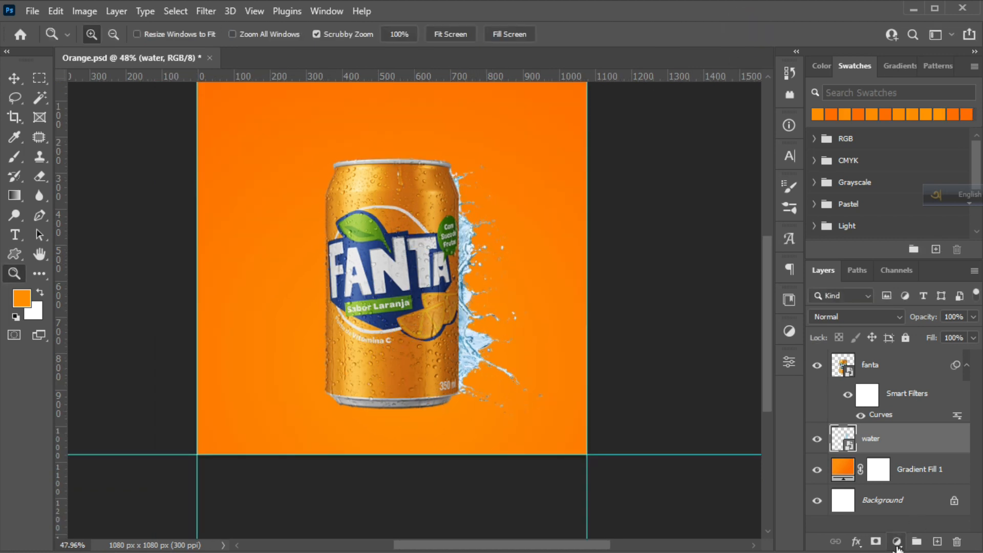
pyautogui.click(897, 541)
pyautogui.click(909, 403)
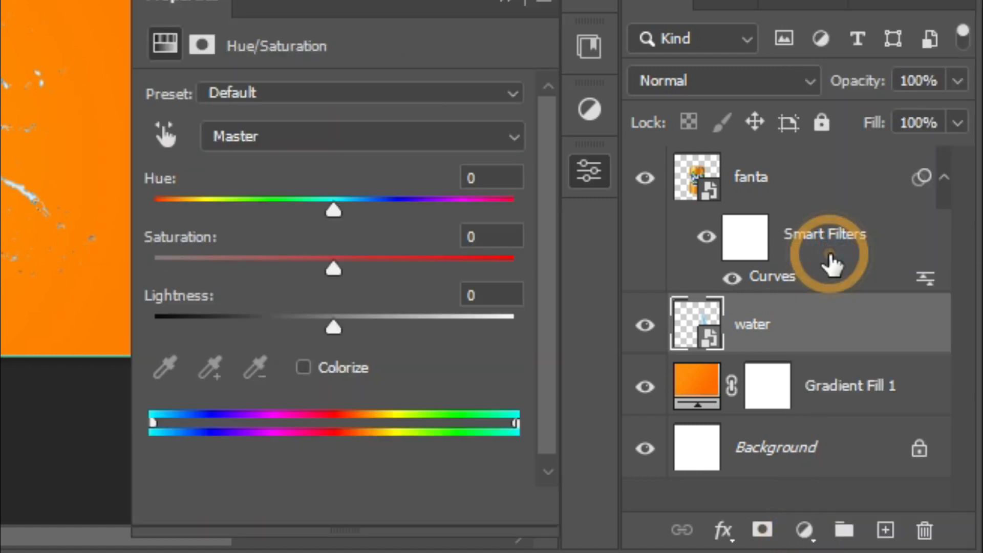
pyautogui.click(338, 506)
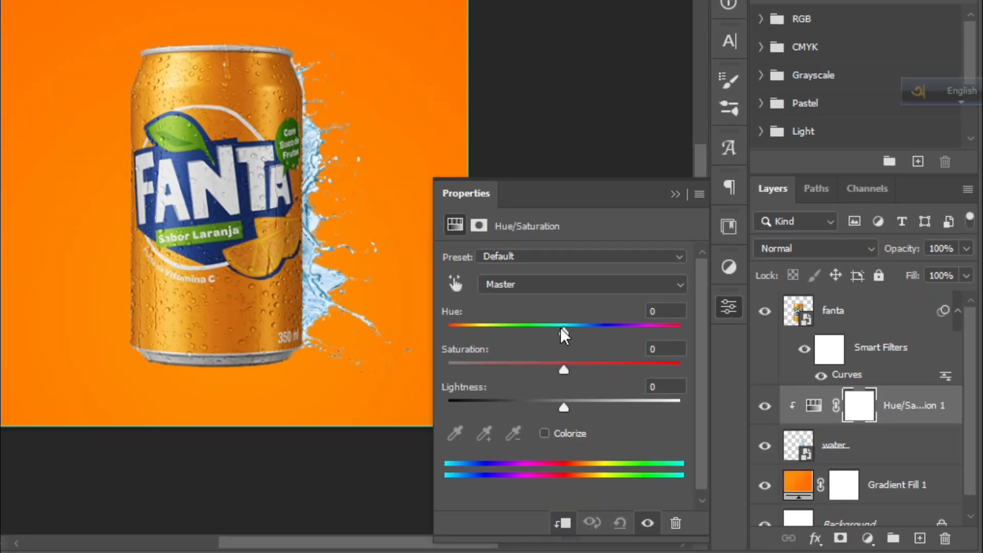
pyautogui.moveTo(561, 330); pyautogui.dragTo(311, 340)
pyautogui.click(966, 276)
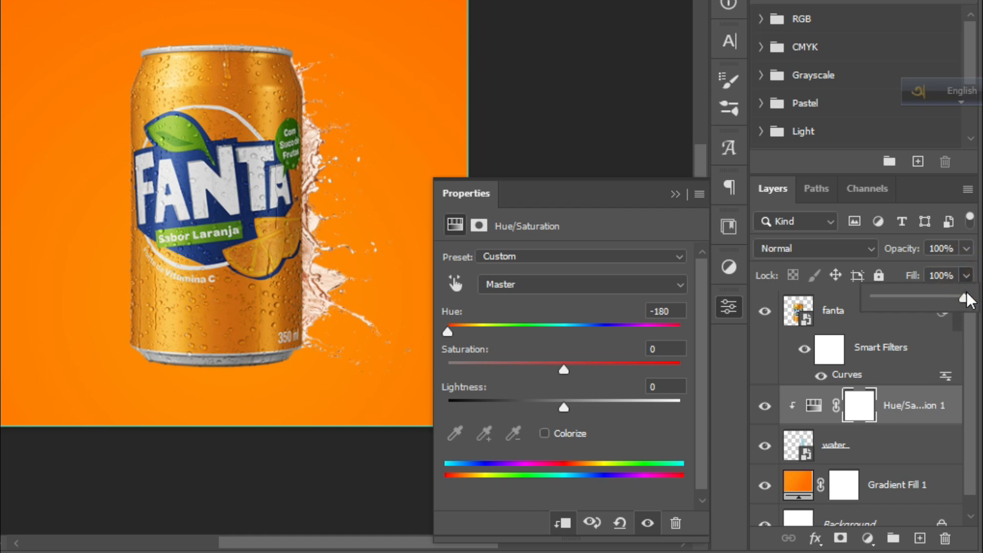
pyautogui.click(961, 272)
pyautogui.click(675, 194)
# - Add a Photo Filter adjustment clipped to the water layer, using color ec8a00 with a much higher density
pyautogui.click(869, 538)
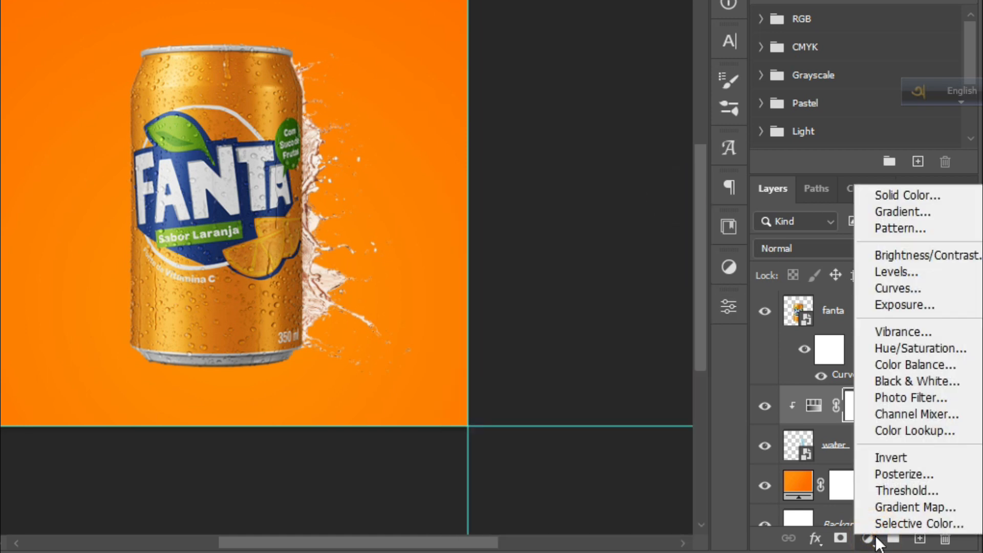
pyautogui.click(901, 396)
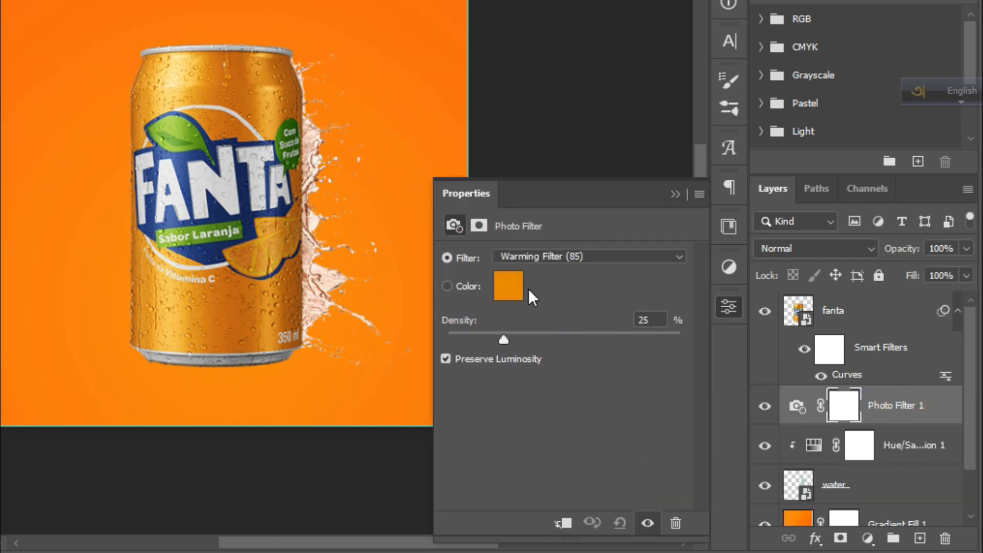
pyautogui.click(509, 291)
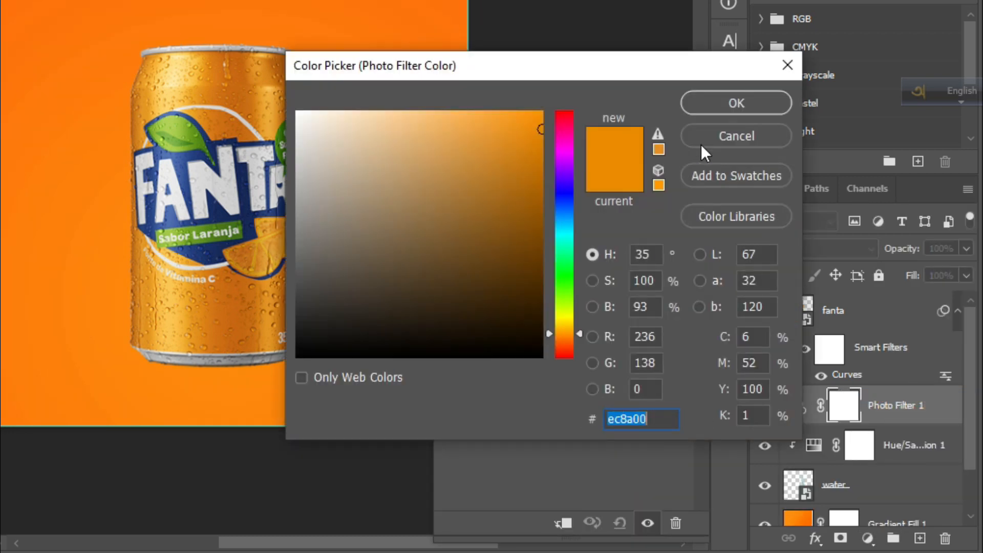
pyautogui.click(732, 97)
pyautogui.click(565, 522)
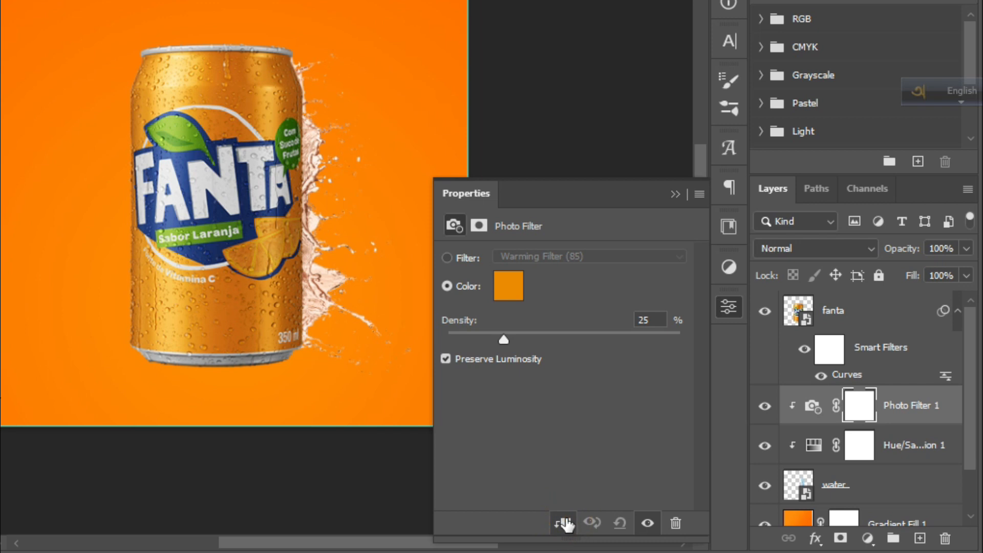
pyautogui.moveTo(507, 340); pyautogui.dragTo(658, 370)
pyautogui.click(673, 195)
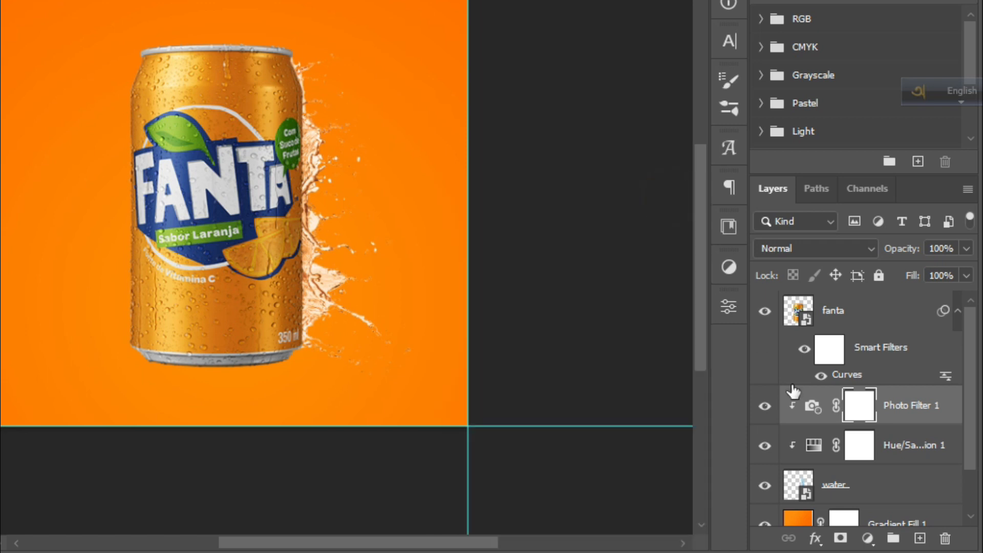
# - Add a Color Balance adjustment clipped to the water splash and shift its midtones toward yellow
pyautogui.click(869, 537)
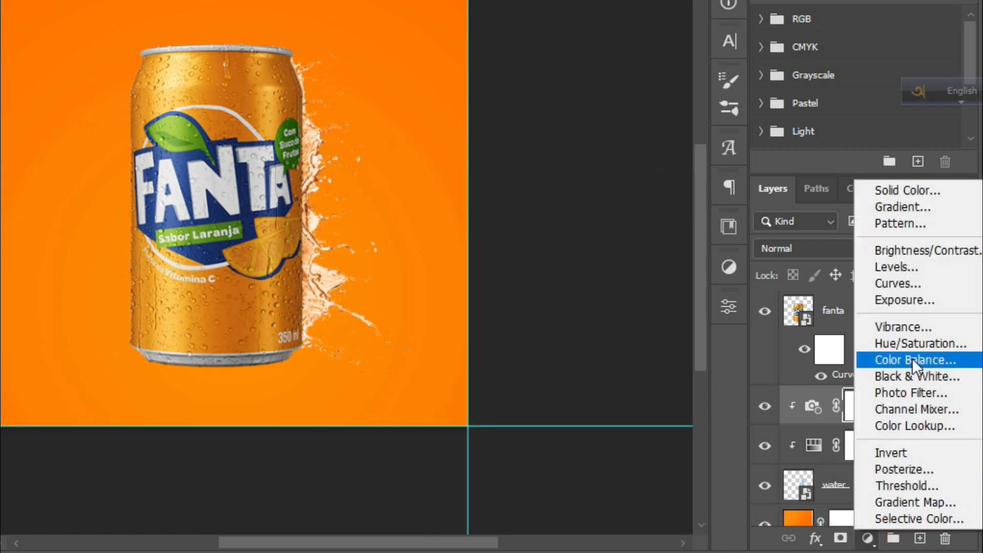
pyautogui.click(911, 358)
pyautogui.click(563, 523)
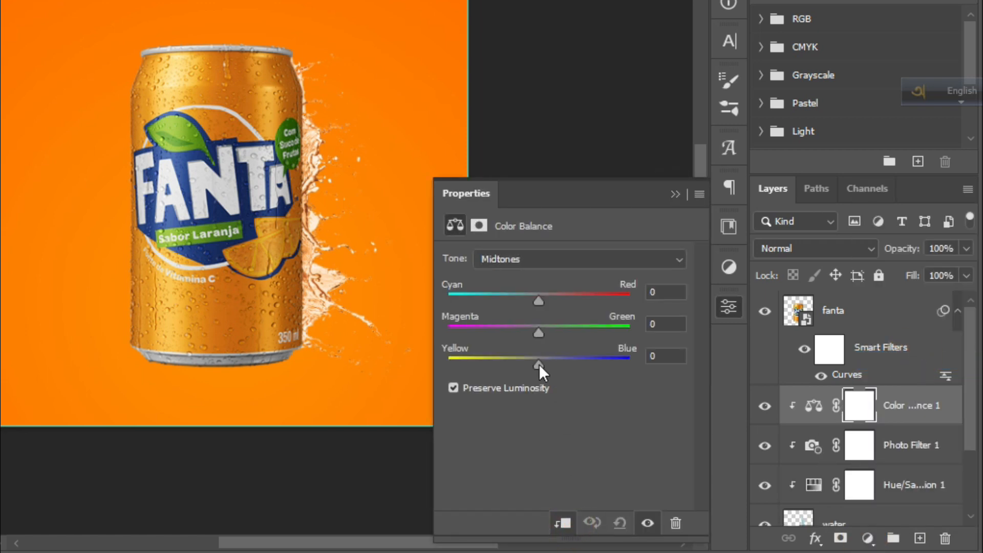
pyautogui.moveTo(539, 364); pyautogui.dragTo(498, 359)
pyautogui.click(675, 195)
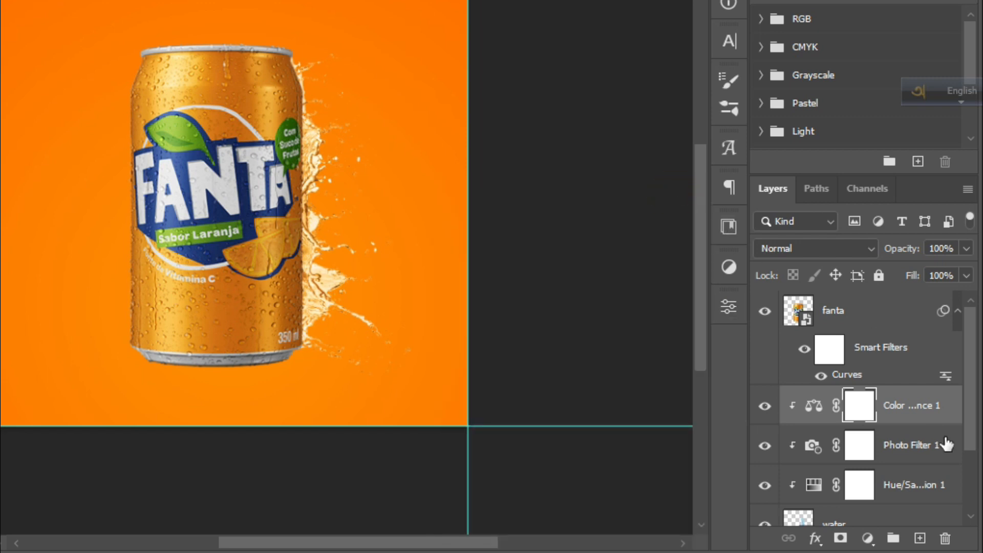
# - Add a Vibrance adjustment clipped to the water splash and raise both its saturation and vibrance
pyautogui.click(867, 537)
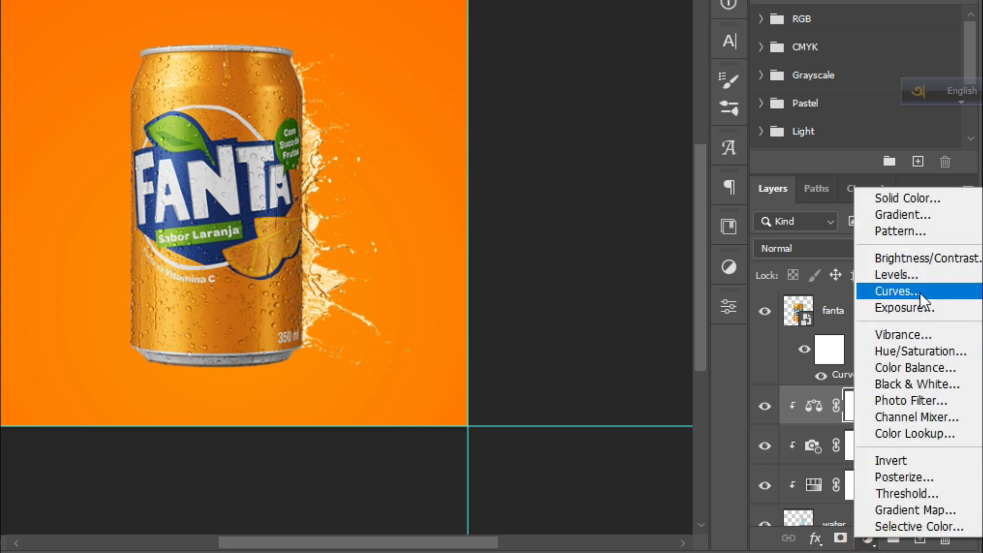
pyautogui.click(914, 334)
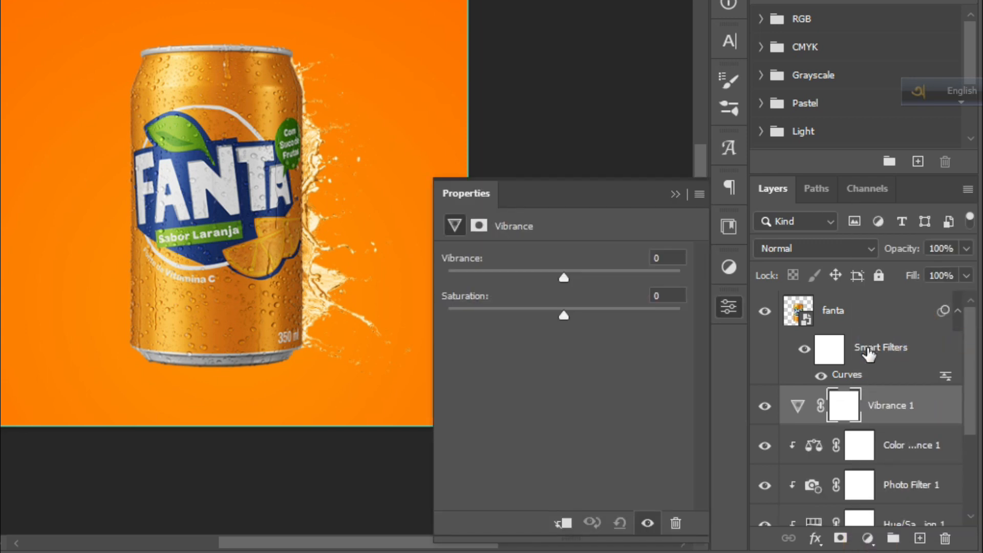
pyautogui.click(562, 523)
pyautogui.moveTo(566, 310); pyautogui.dragTo(611, 321)
pyautogui.moveTo(563, 277); pyautogui.dragTo(614, 303)
pyautogui.click(677, 197)
# - Group the water layer together with its four clipped adjustment layers and check the splash by toggling the group's visibility
pyautogui.scroll(-2, 949, 430)
pyautogui.scroll(1, 920, 448)
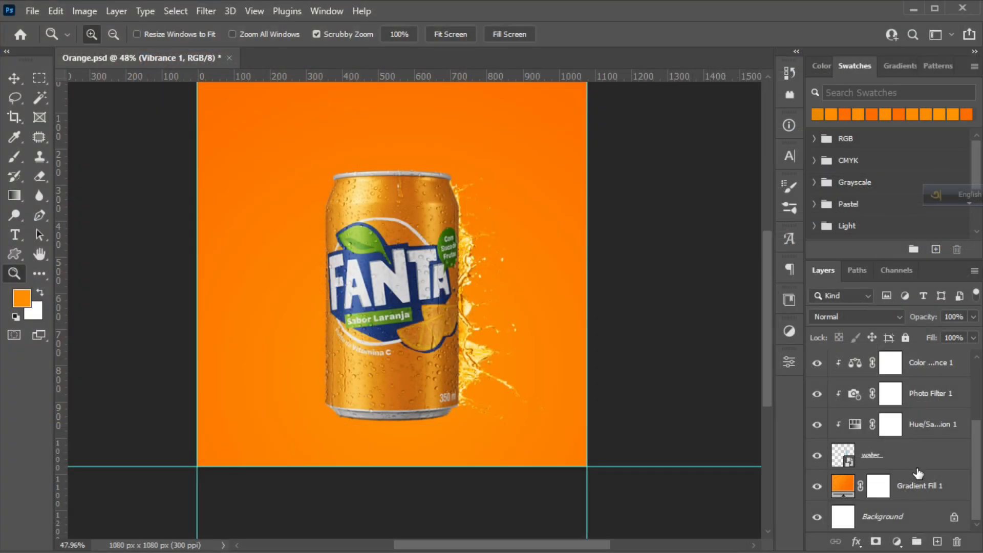
pyautogui.scroll(2, 917, 472)
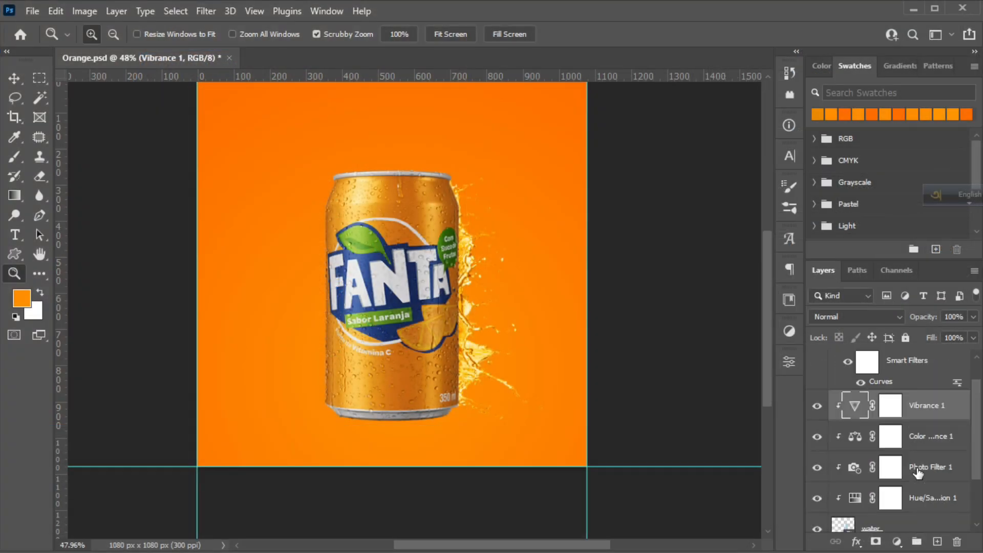
pyautogui.keyDown('shift'); pyautogui.click(915, 526); pyautogui.keyUp('shift')
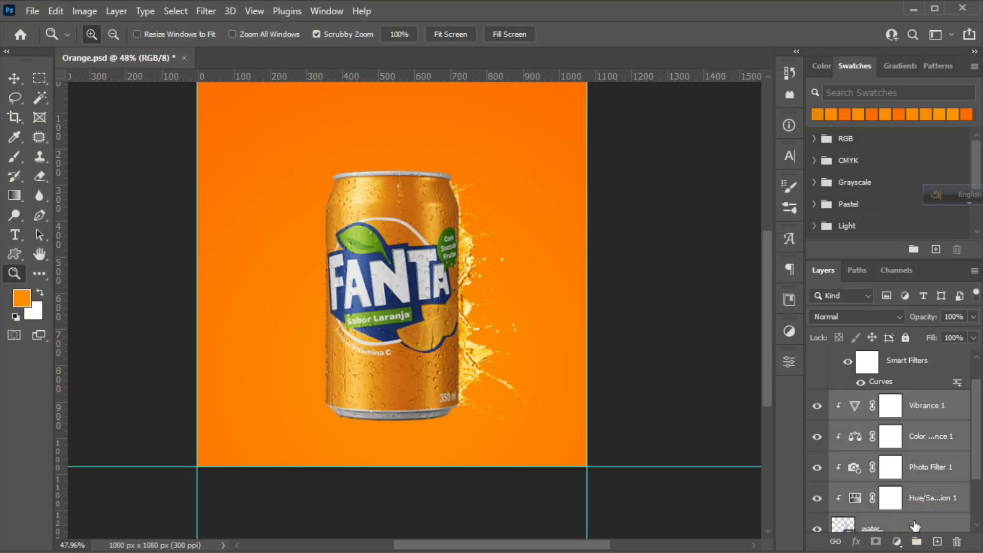
pyautogui.hotkey('ctrl', 'g')
pyautogui.click(818, 433)
pyautogui.click(818, 433)
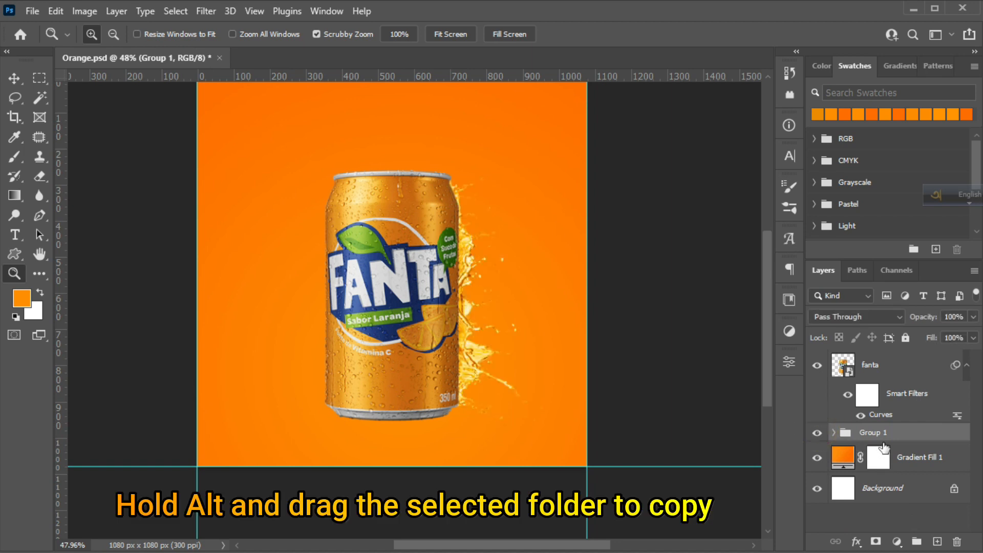
# - Duplicate the splash group, move the copy to the can's left side and flip it horizontally
pyautogui.press('alt')
pyautogui.moveTo(871, 433); pyautogui.dragTo(870, 424)
pyautogui.hotkey('ctrl', 't')
pyautogui.moveTo(483, 309); pyautogui.dragTo(330, 301)
pyautogui.rightClick(320, 315)
pyautogui.click(359, 533)
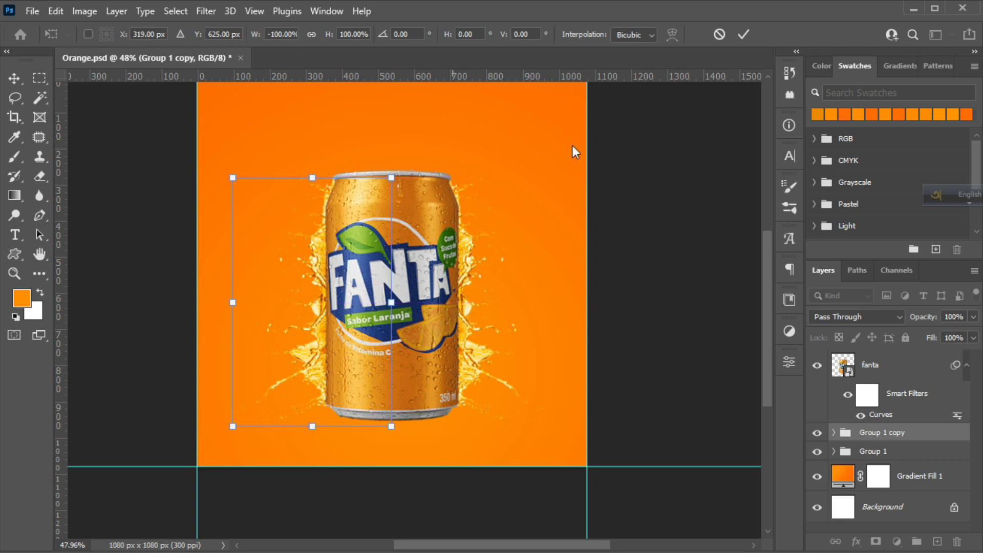
pyautogui.click(746, 29)
pyautogui.press('z')
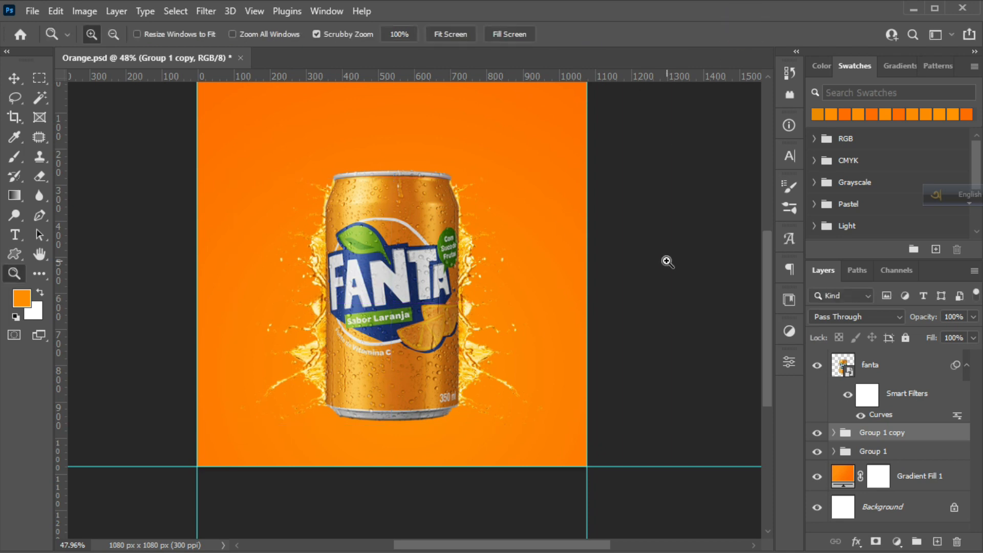
# - Nudge the copied splash group slightly left, away from the can's left edge
pyautogui.click(14, 78)
pyautogui.press('Left')
pyautogui.press('Left')
pyautogui.press('Left')
pyautogui.press('Left')
pyautogui.press('Left')
pyautogui.press('Left')
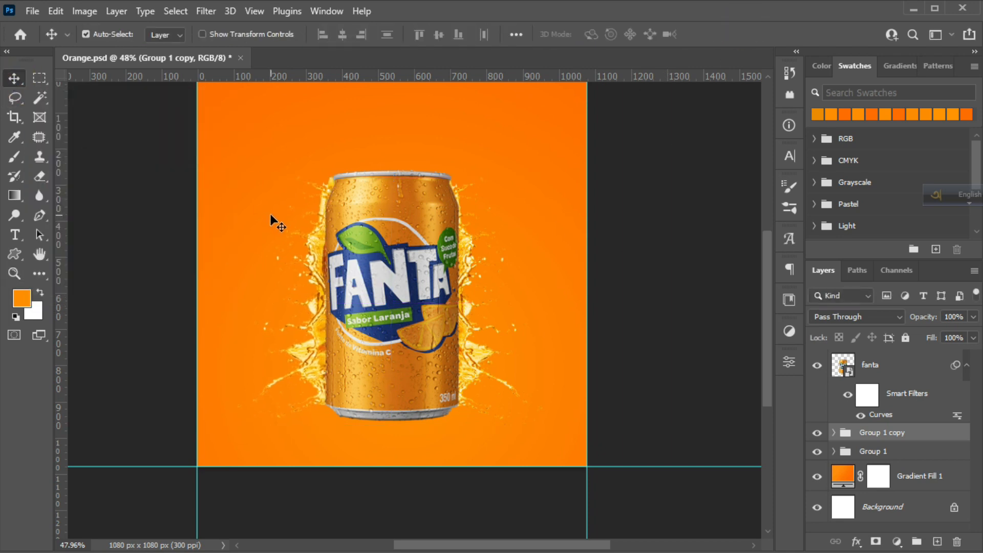
# - Nudge the original splash group, Group 1, slightly right, away from the can's right edge
pyautogui.click(888, 452)
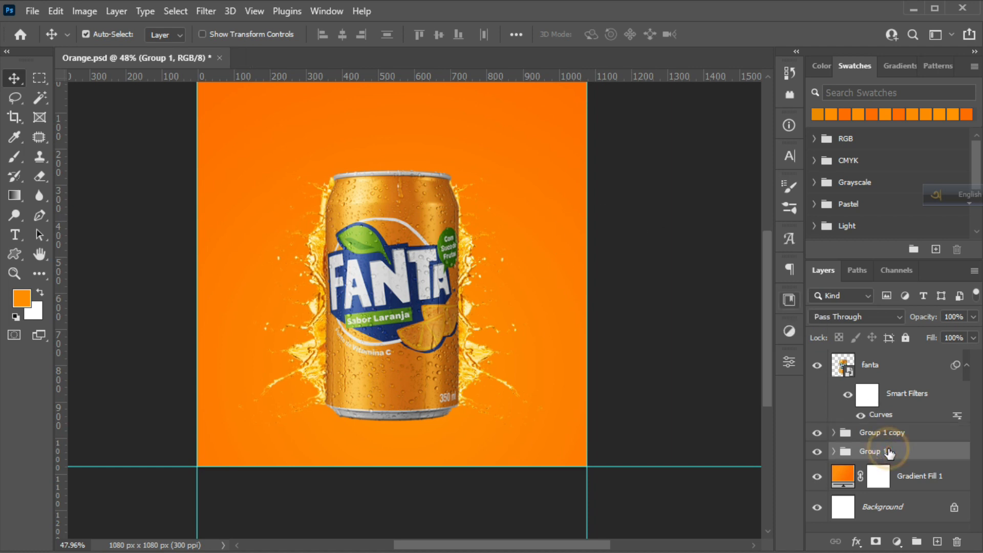
pyautogui.press('Right')
pyautogui.press('Right')
pyautogui.press('Right')
pyautogui.press('Right')
pyautogui.press('Right')
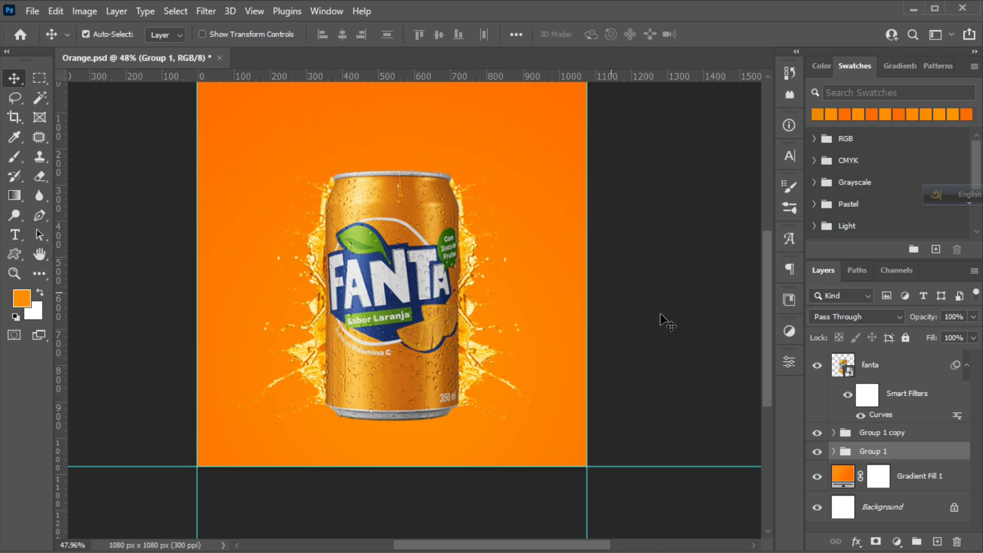
pyautogui.hotkey('ctrl', 't')
pyautogui.rightClick(448, 222)
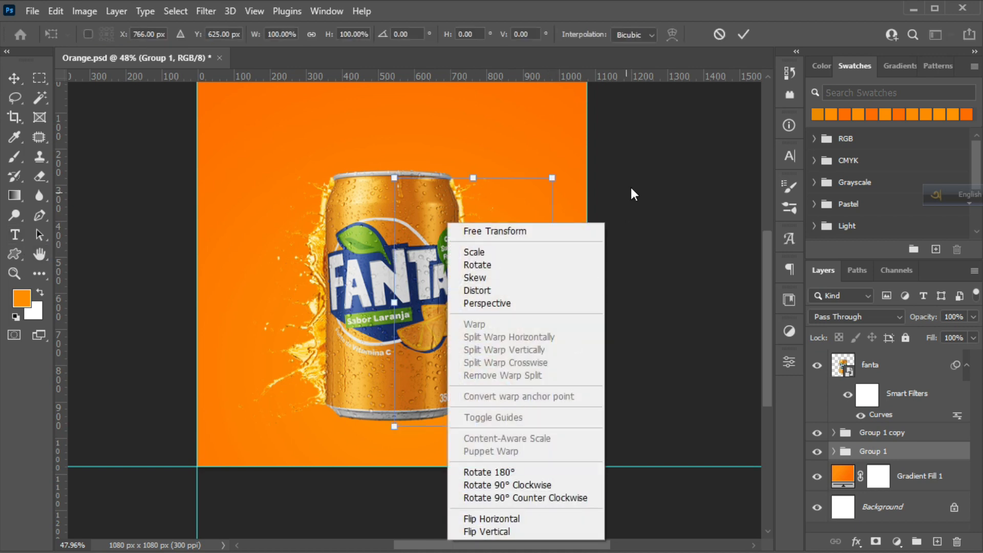
pyautogui.click(743, 35)
pyautogui.click(14, 273)
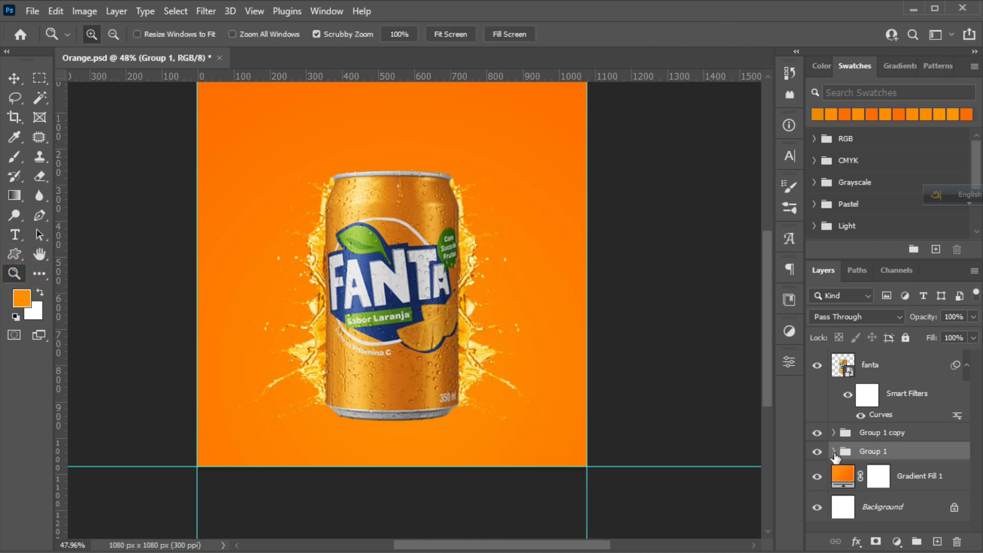
# - Warp the upper corner of the water layer in Group 1 to follow the can's right shoulder, then collapse the group
pyautogui.click(833, 451)
pyautogui.click(899, 451)
pyautogui.hotkey('ctrl', 't')
pyautogui.rightClick(500, 261)
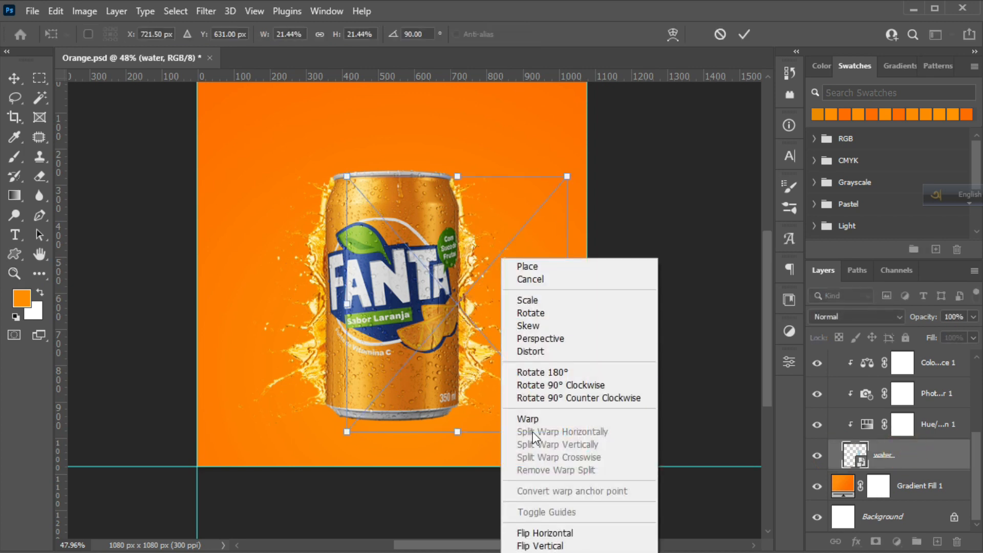
pyautogui.click(528, 418)
pyautogui.moveTo(392, 180); pyautogui.dragTo(440, 160)
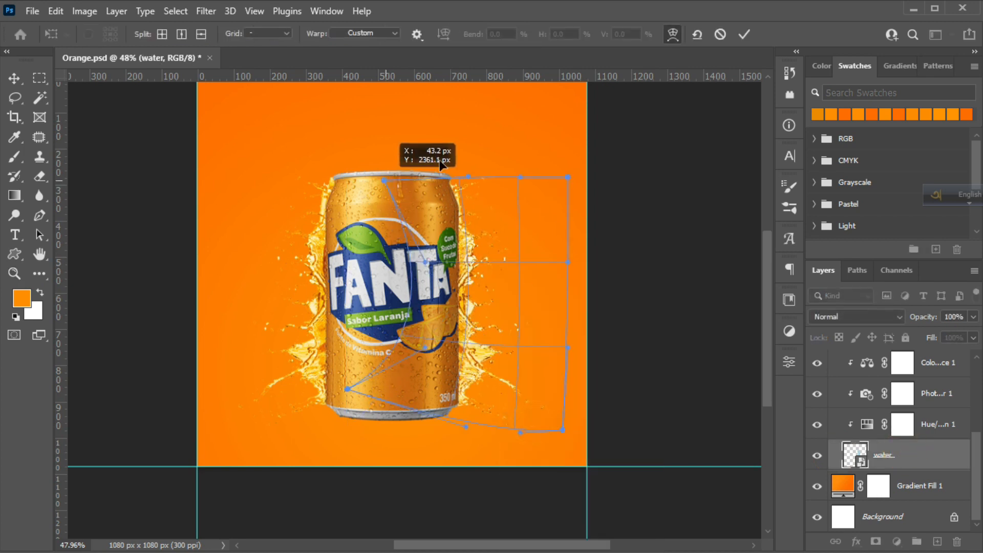
pyautogui.click(745, 34)
pyautogui.scroll(3, 833, 456)
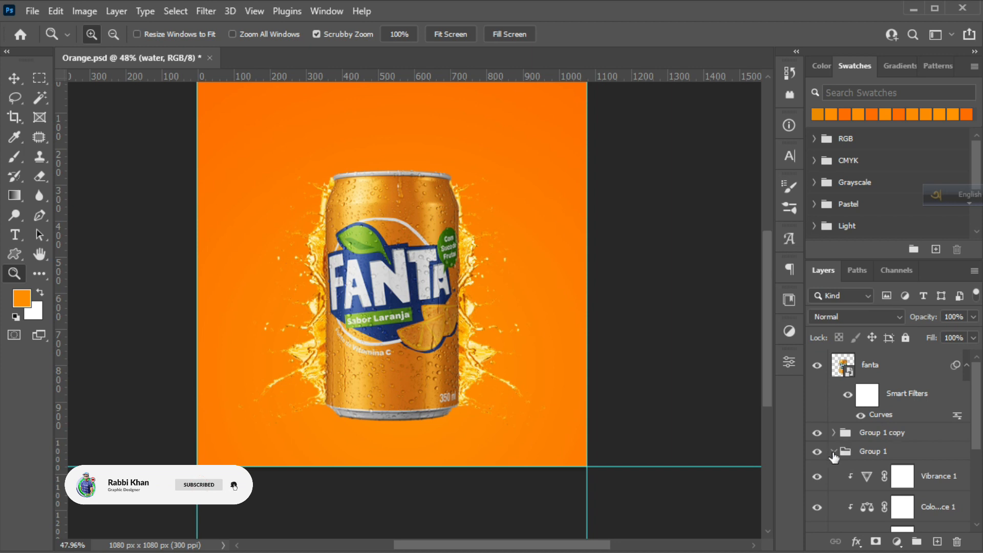
pyautogui.click(834, 453)
# - Warp the upper corner of the water layer in Group 1 copy to fit the can's left shoulder, and collapse the group
pyautogui.click(833, 433)
pyautogui.scroll(-3, 881, 440)
pyautogui.click(891, 440)
pyautogui.hotkey('ctrl', 't')
pyautogui.rightClick(377, 358)
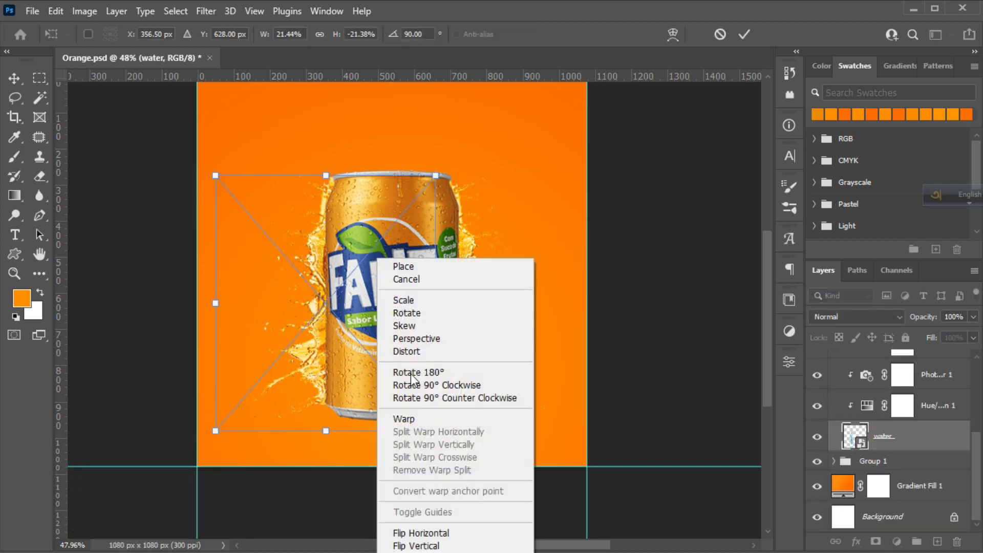
pyautogui.click(414, 419)
pyautogui.moveTo(395, 182); pyautogui.dragTo(399, 182)
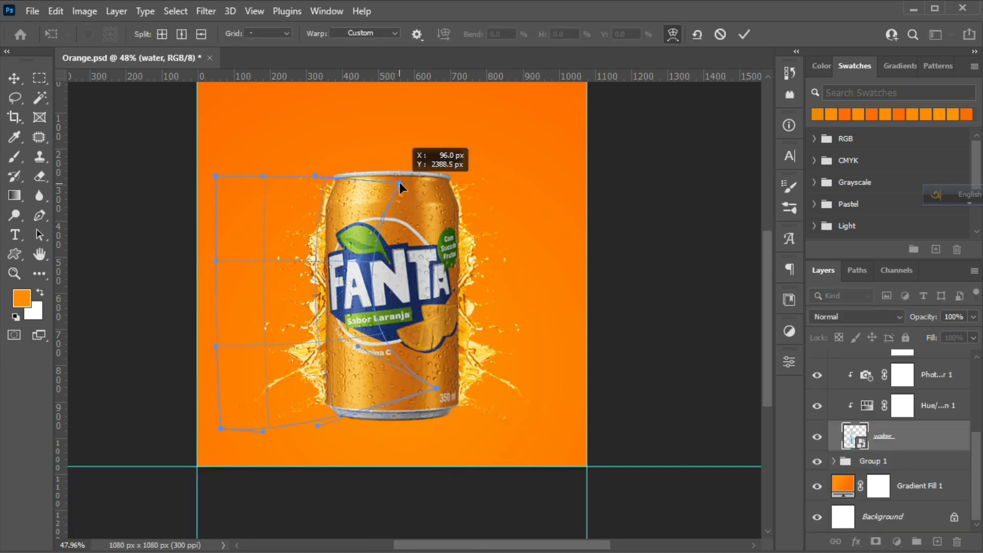
pyautogui.click(744, 35)
pyautogui.moveTo(460, 249); pyautogui.dragTo(443, 250)
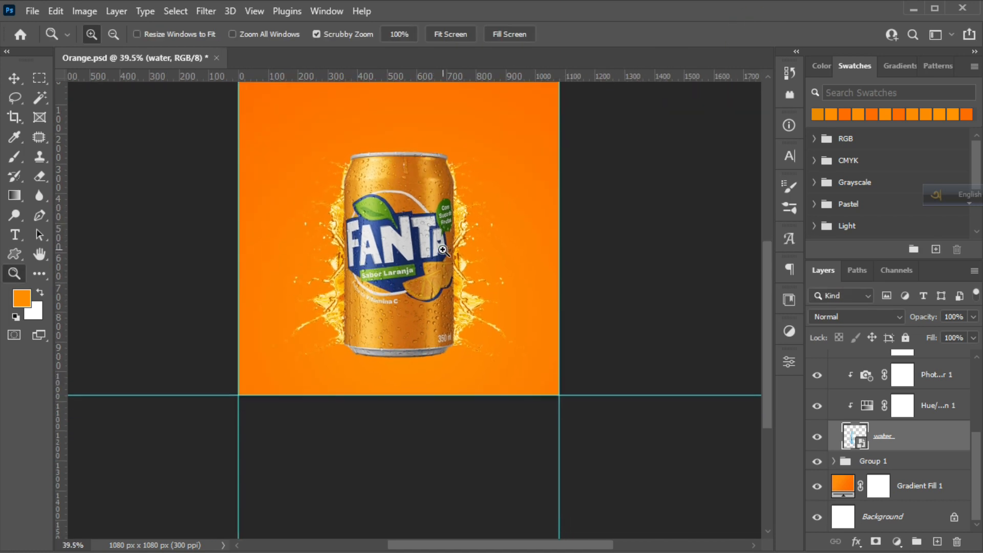
pyautogui.scroll(3, 845, 433)
pyautogui.click(843, 433)
pyautogui.click(833, 433)
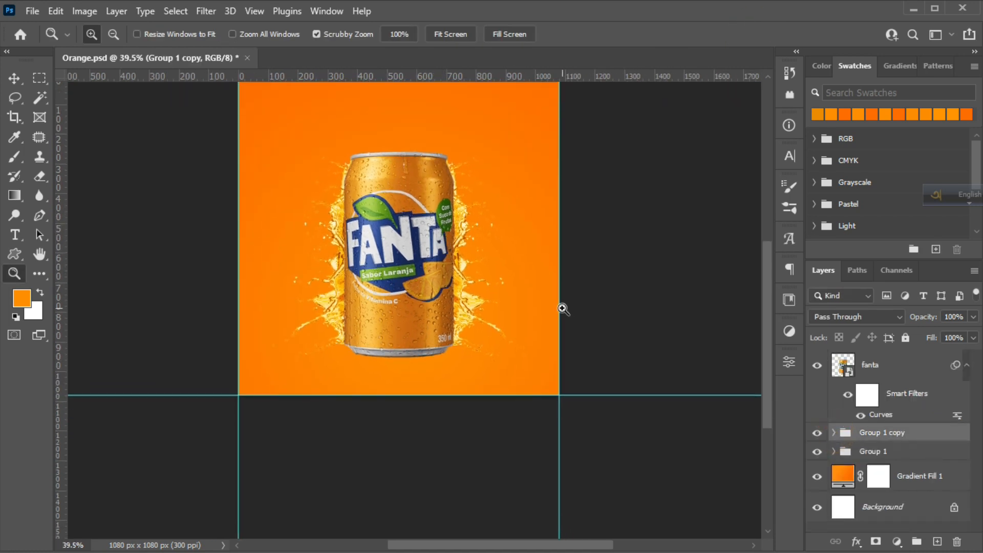
# - Add a new empty layer directly above Gradient Fill 1
pyautogui.scroll(1, 443, 310)
pyautogui.moveTo(417, 227); pyautogui.dragTo(428, 249)
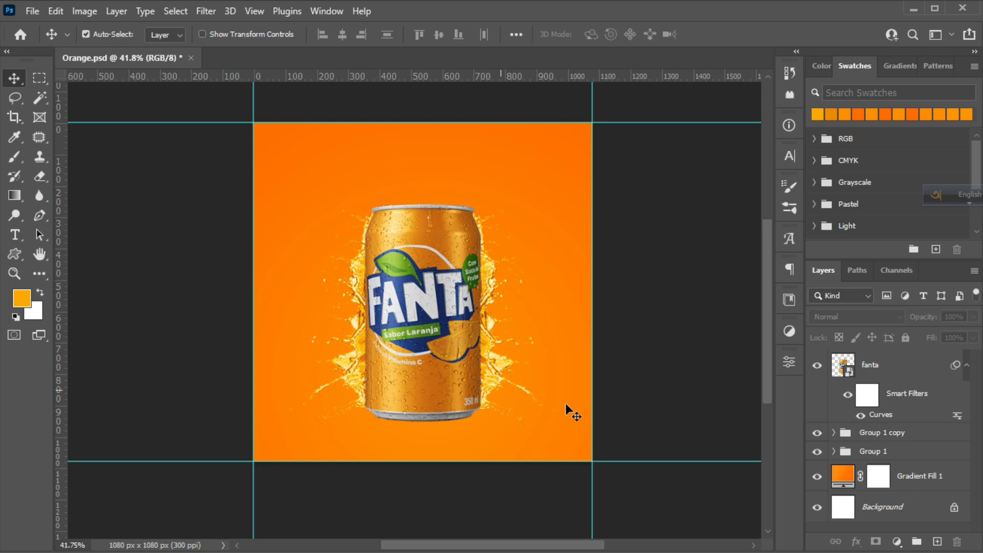
pyautogui.click(916, 478)
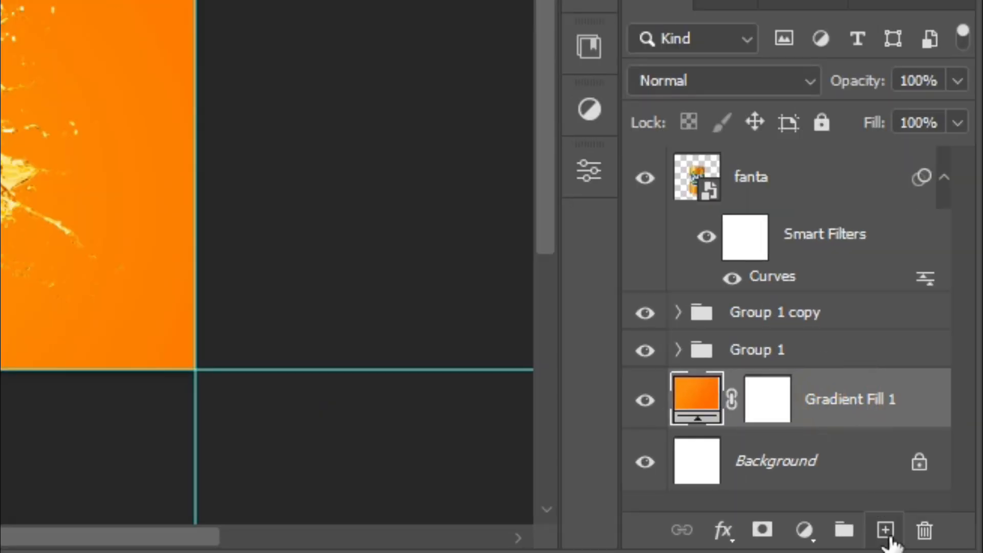
pyautogui.click(937, 541)
pyautogui.click(773, 400)
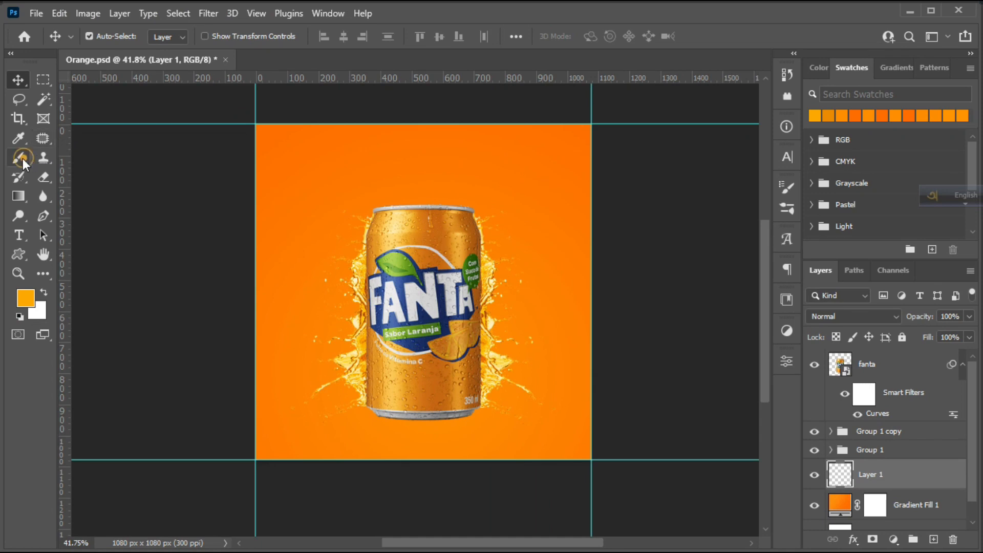
# - Paint a soft ffa801 glow behind the can with a 900 to 1000 px brush at 29% flow and compare it by toggling visibility
pyautogui.click(23, 160)
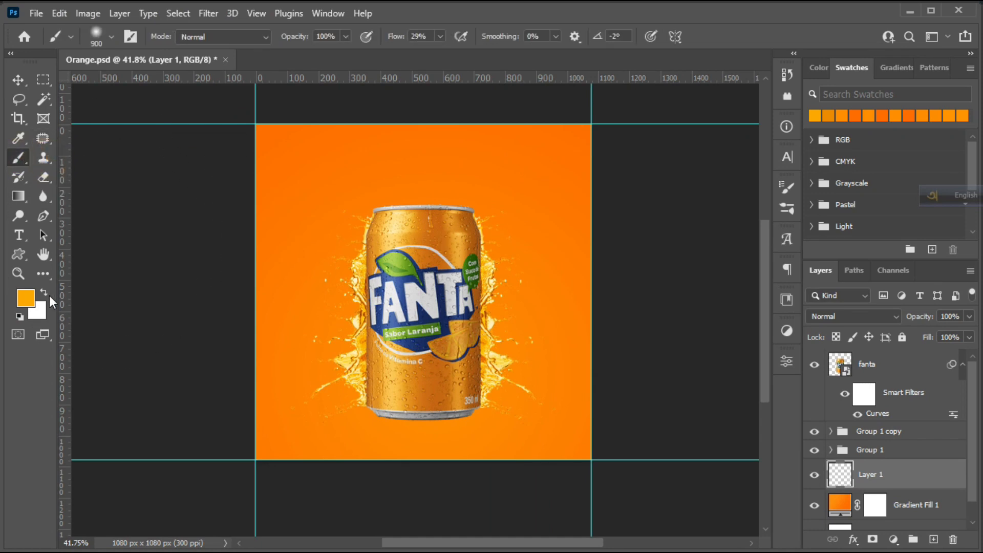
pyautogui.click(25, 298)
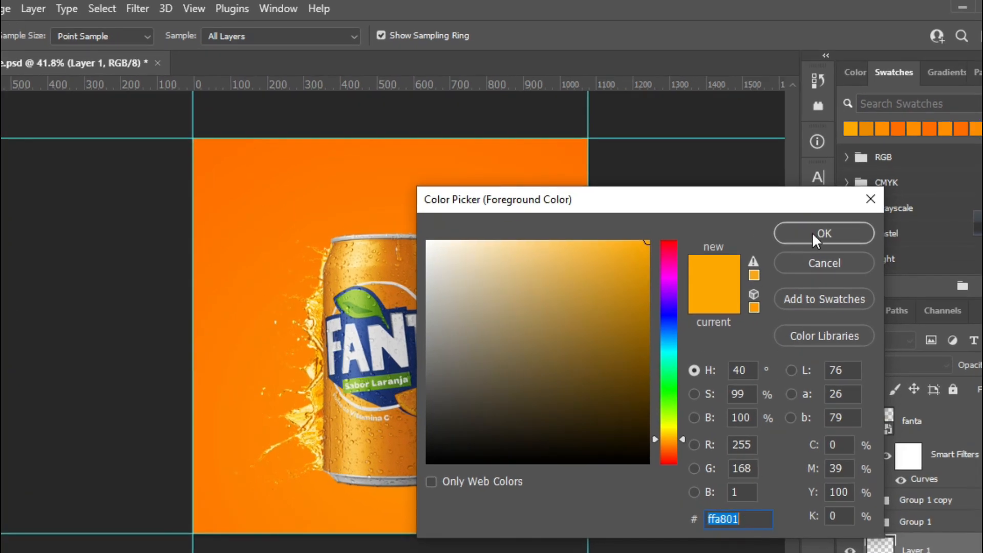
pyautogui.click(813, 235)
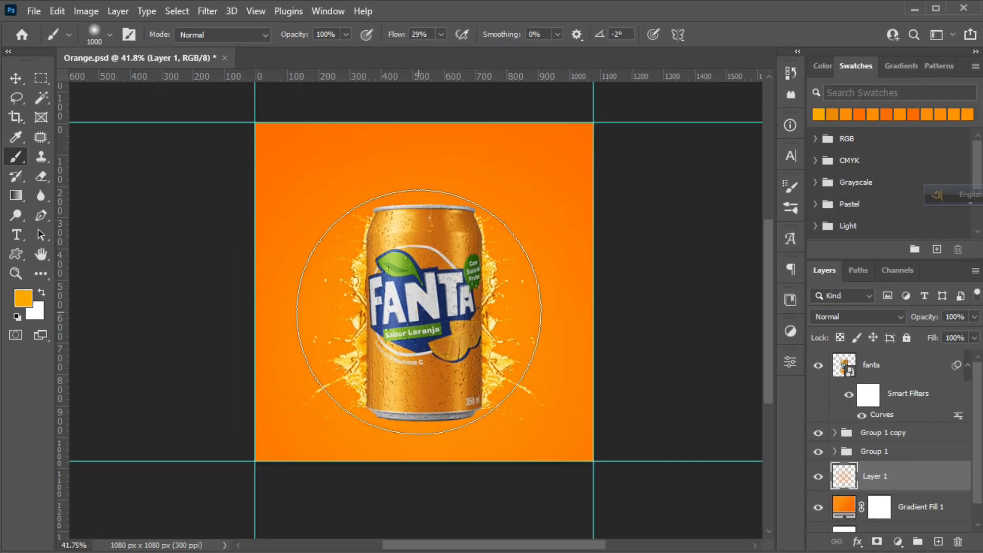
pyautogui.press('[')
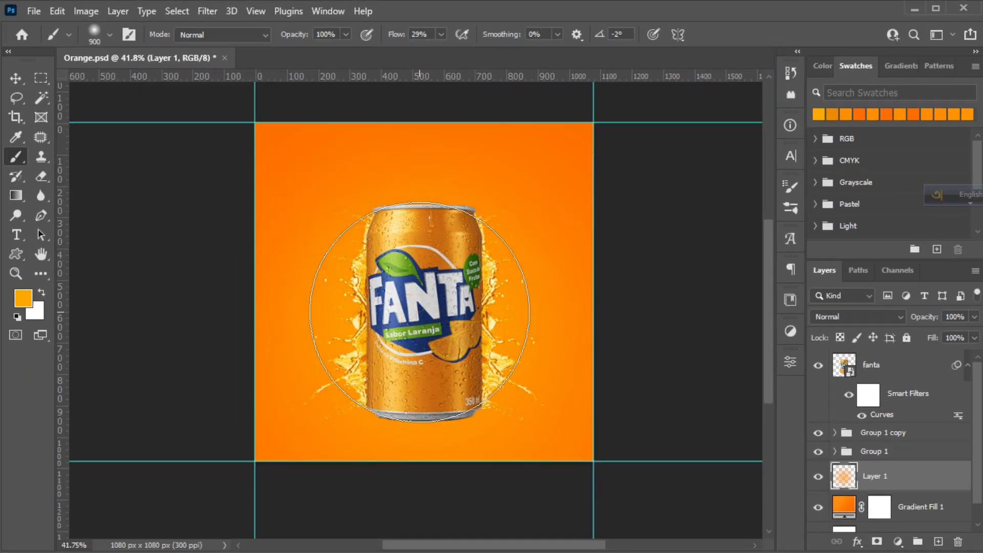
pyautogui.click(818, 478)
pyautogui.click(819, 479)
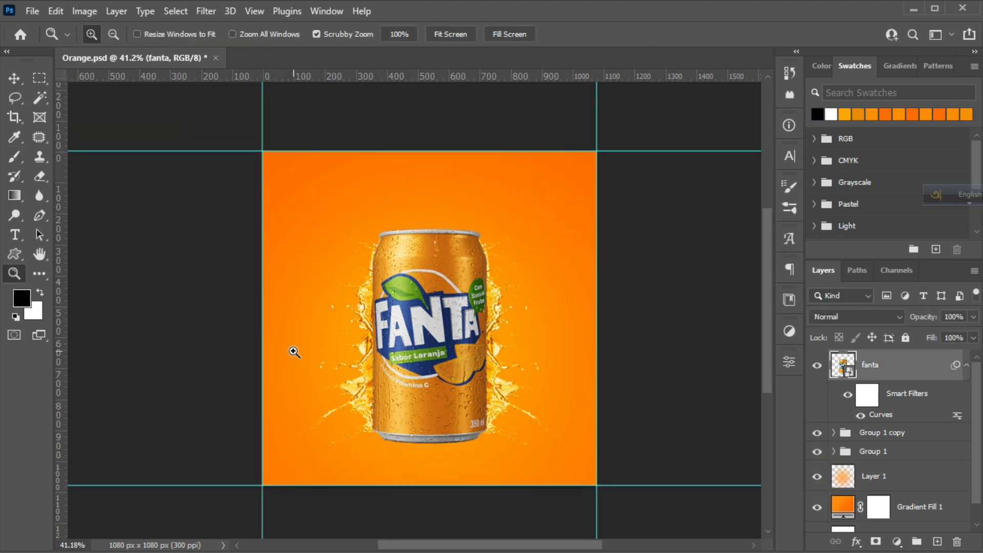
# - Place the orange image from the Upcoming Design folder, scaled to about 4.3%, in front of the can's lower-right edge
pyautogui.click(277, 550)
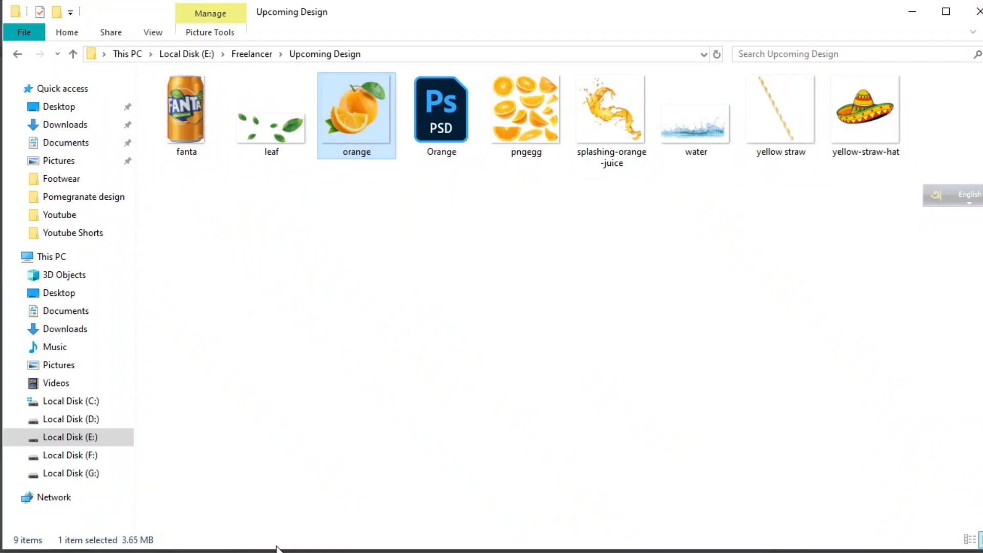
pyautogui.moveTo(370, 159); pyautogui.dragTo(438, 380)
pyautogui.moveTo(430, 151); pyautogui.dragTo(469, 397)
pyautogui.moveTo(522, 369); pyautogui.dragTo(537, 353)
pyautogui.moveTo(474, 399); pyautogui.dragTo(462, 400)
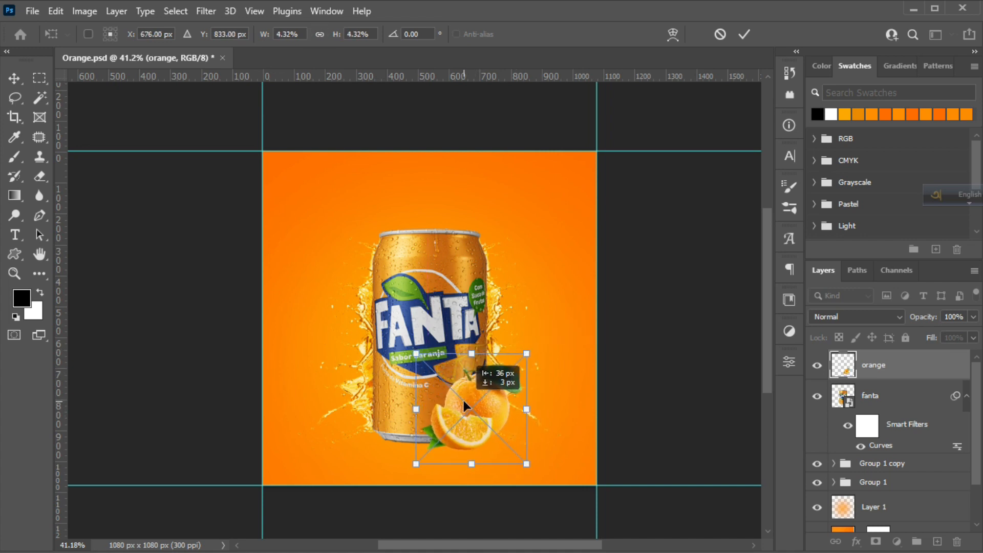
pyautogui.moveTo(418, 353); pyautogui.dragTo(415, 352)
pyautogui.click(744, 34)
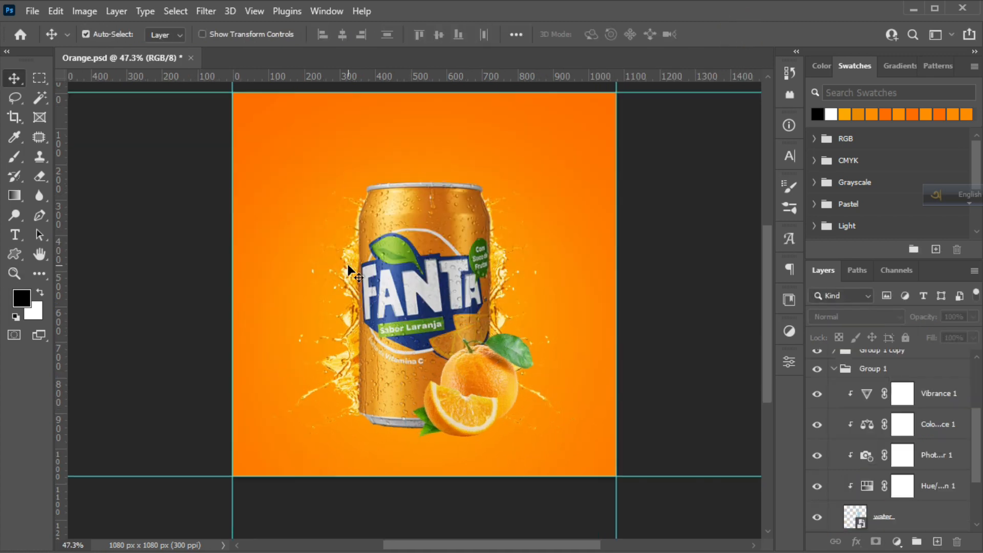
# - Flip the right-hand water splash in Group 1 vertically and move it up about 61 px beside the can
pyautogui.click(501, 269)
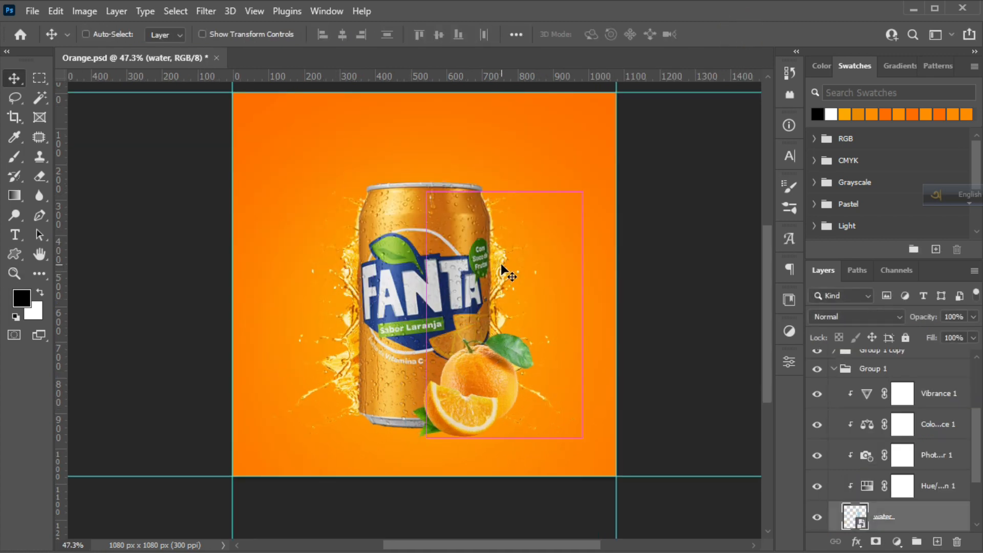
pyautogui.hotkey('ctrl', 't')
pyautogui.rightClick(491, 265)
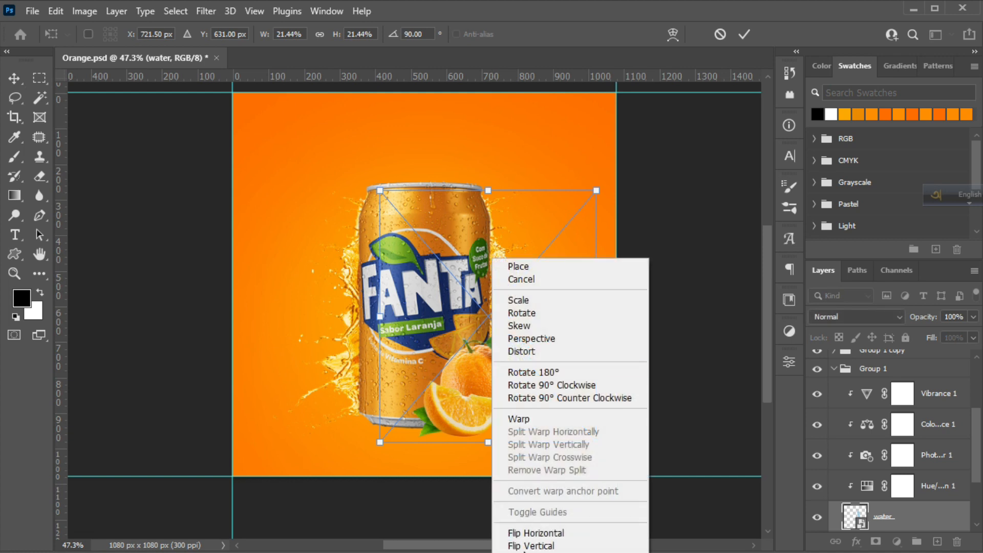
pyautogui.click(530, 546)
pyautogui.moveTo(505, 253); pyautogui.dragTo(503, 230)
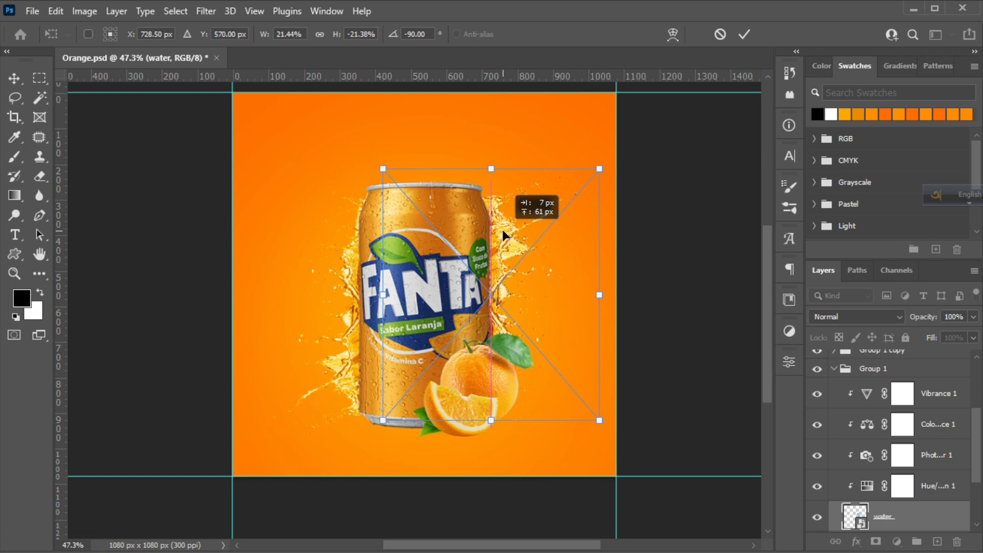
pyautogui.click(743, 34)
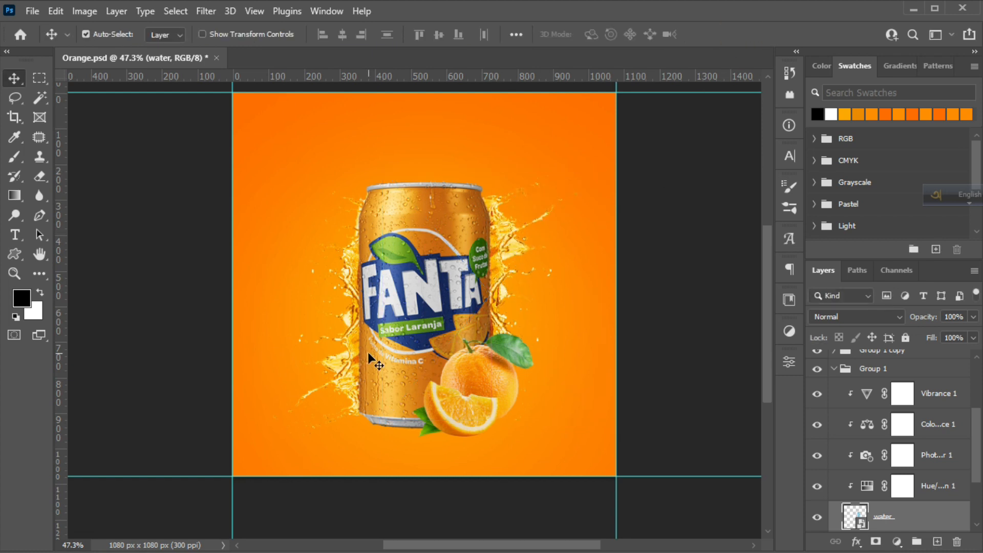
pyautogui.click(351, 370)
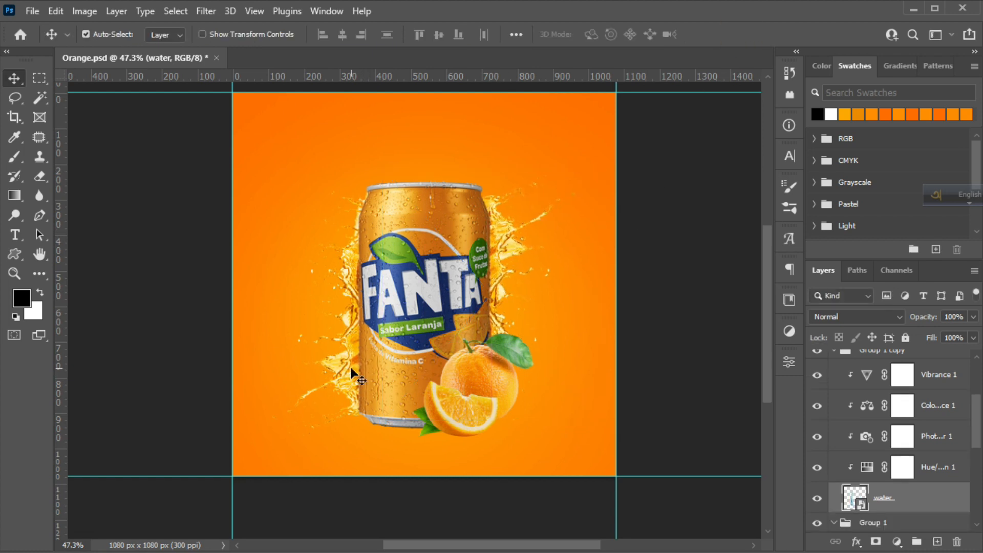
# - Add a new empty layer directly below the orange layer
pyautogui.click(480, 379)
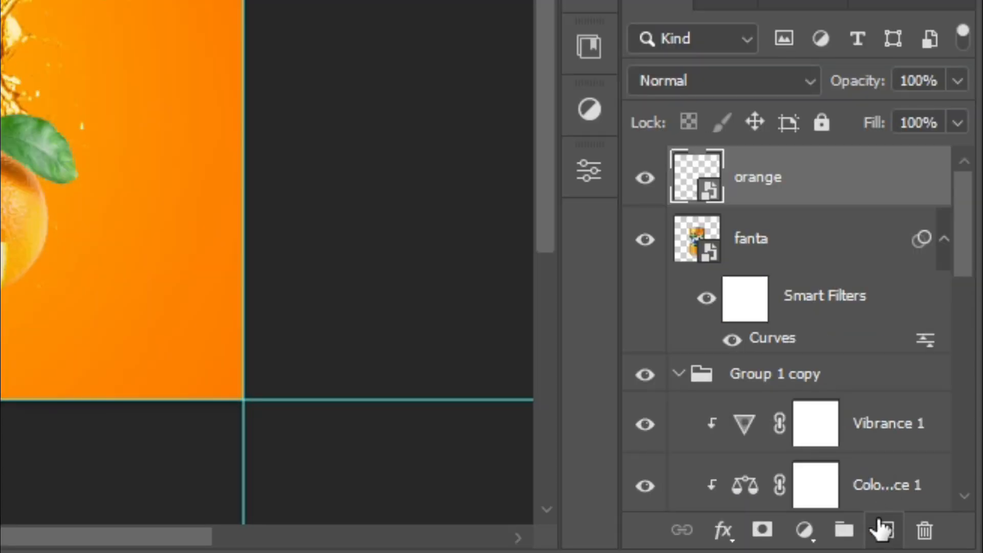
pyautogui.click(881, 530)
pyautogui.moveTo(842, 173); pyautogui.dragTo(835, 244)
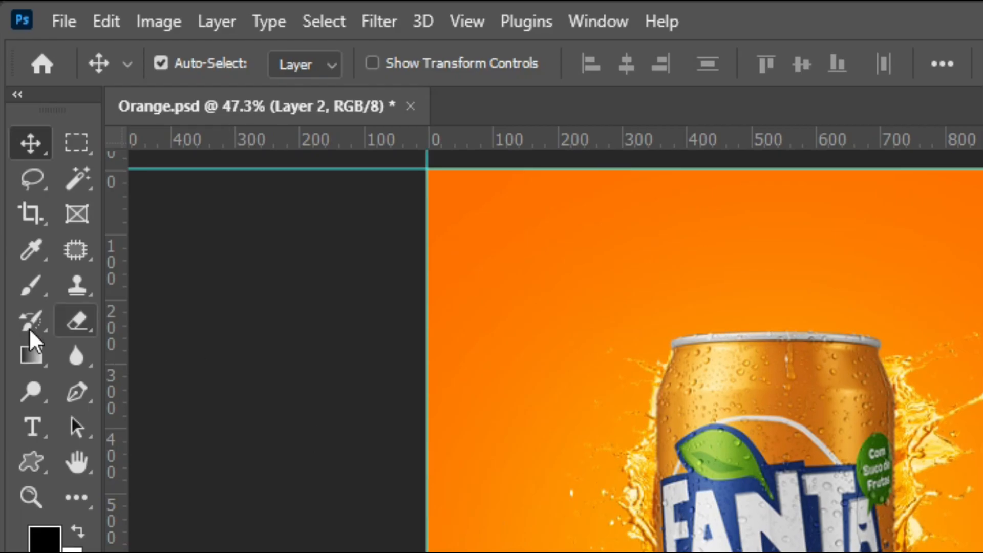
# - Paint a soft black shadow around the orange fruit at 11% flow, reducing the brush to 90 px, and switch to the Eraser tool
pyautogui.click(31, 285)
pyautogui.click(172, 64)
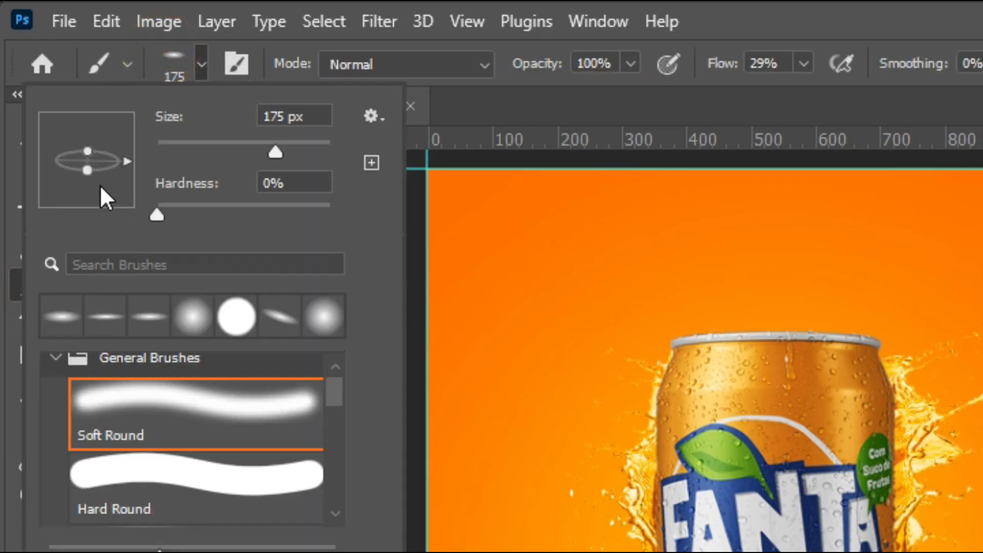
pyautogui.click(172, 60)
pyautogui.moveTo(729, 74); pyautogui.dragTo(702, 70)
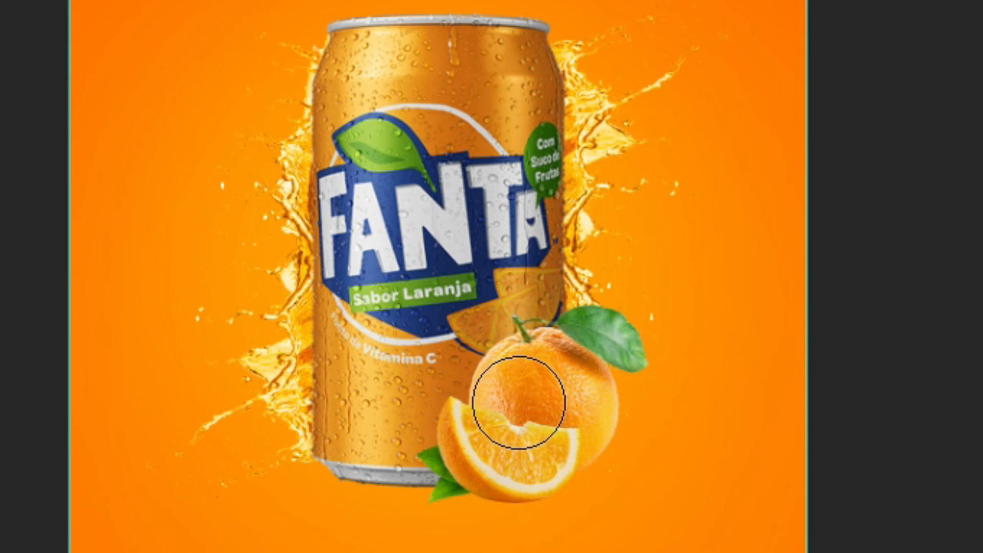
pyautogui.moveTo(519, 392)
pyautogui.mouseDown()
pyautogui.moveTo(517, 404)
pyautogui.moveTo(528, 376)
pyautogui.moveTo(506, 431)
pyautogui.moveTo(478, 472)
pyautogui.moveTo(463, 473)
pyautogui.moveTo(478, 459)
pyautogui.mouseUp()
pyautogui.press('[')
pyautogui.press('[')
pyautogui.press('[')
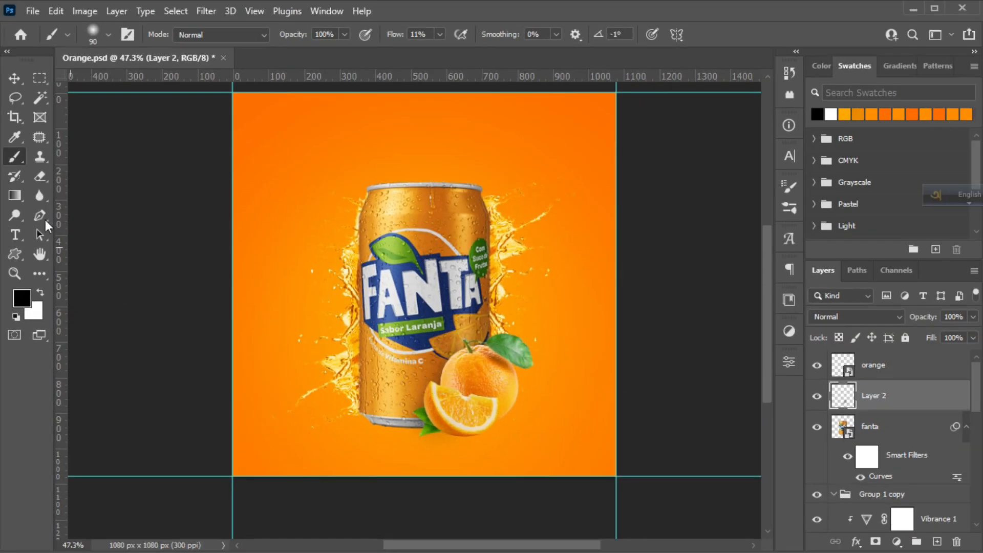
pyautogui.click(39, 176)
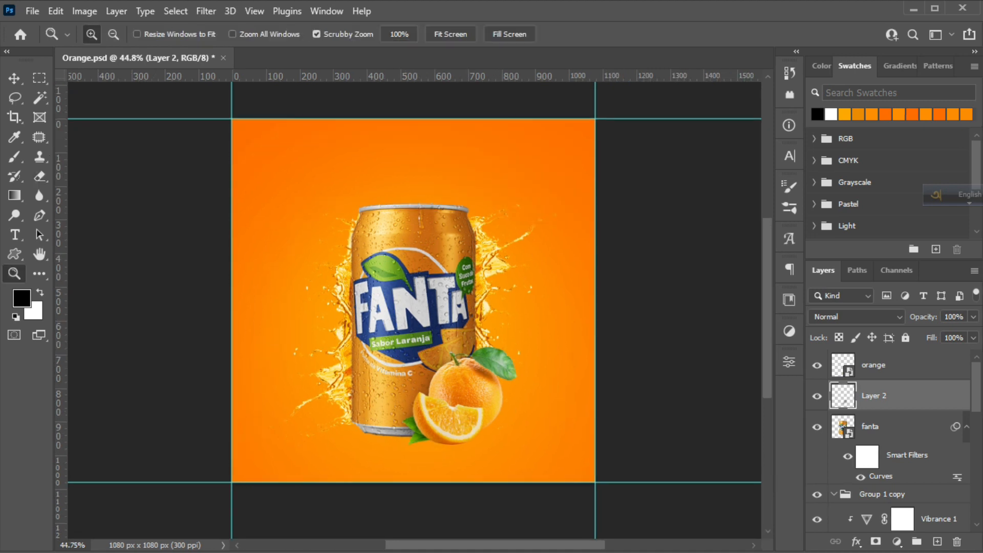
# - Place the orange_ image from the Upcoming Design folder, scaled down and positioned in the canvas's upper-left corner
pyautogui.hotkey('alt', 'Tab')
pyautogui.moveTo(527, 126); pyautogui.dragTo(417, 292)
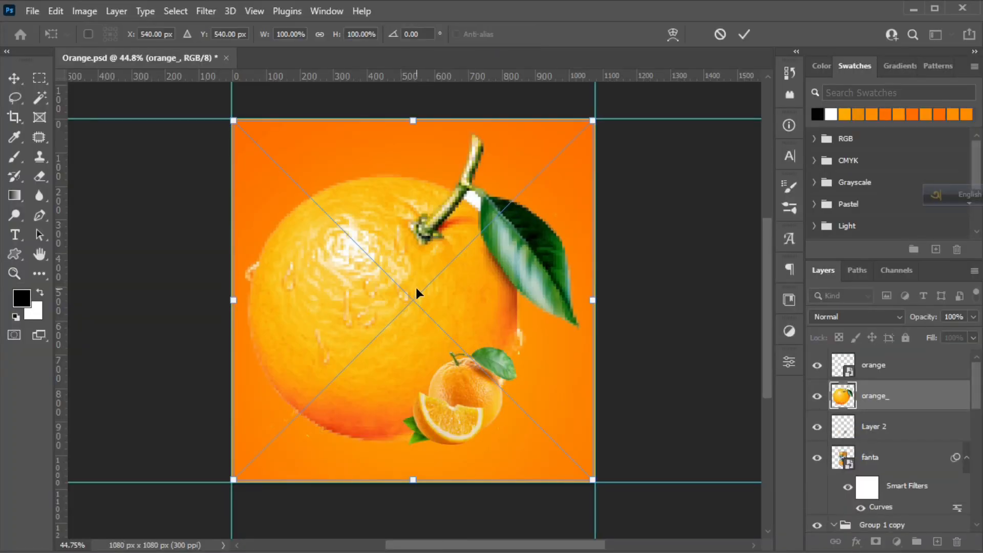
pyautogui.moveTo(593, 303); pyautogui.dragTo(349, 301)
pyautogui.moveTo(296, 302); pyautogui.dragTo(301, 196)
pyautogui.moveTo(321, 145); pyautogui.dragTo(285, 135)
pyautogui.moveTo(280, 204); pyautogui.dragTo(314, 167)
pyautogui.click(740, 35)
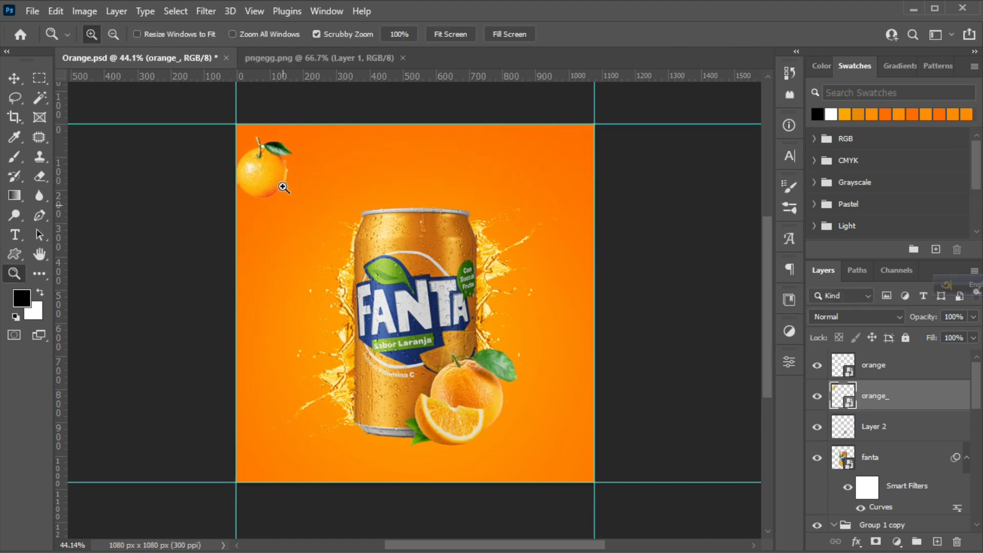
# - Rotate the upper-left whole orange and shift it so the canvas's left edge crops it slightly
pyautogui.click(271, 156)
pyautogui.click(271, 157)
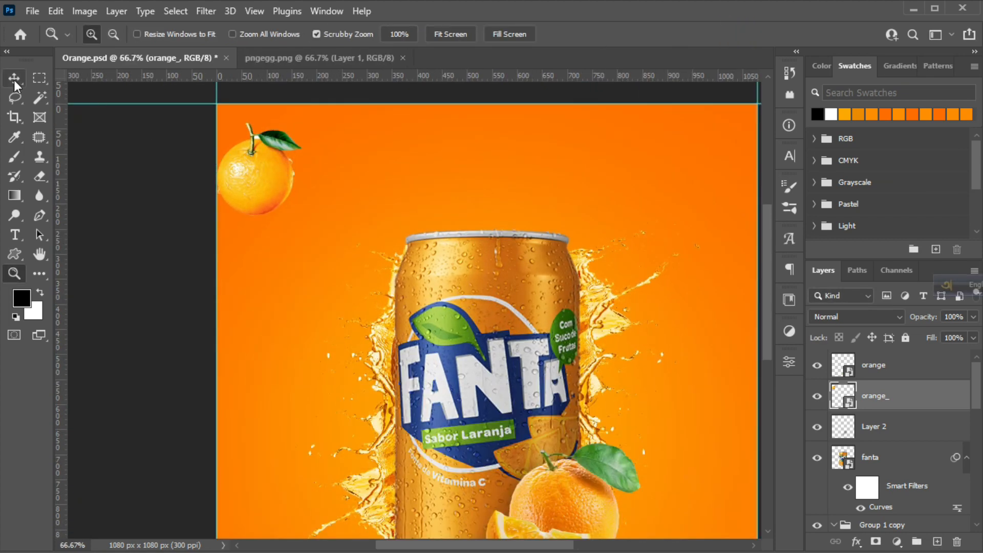
pyautogui.click(14, 78)
pyautogui.hotkey('ctrl', 't')
pyautogui.moveTo(189, 160); pyautogui.dragTo(132, 173)
pyautogui.moveTo(262, 178); pyautogui.dragTo(290, 196)
pyautogui.click(744, 34)
pyautogui.hotkey('ctrl', 't')
pyautogui.moveTo(303, 239); pyautogui.dragTo(267, 189)
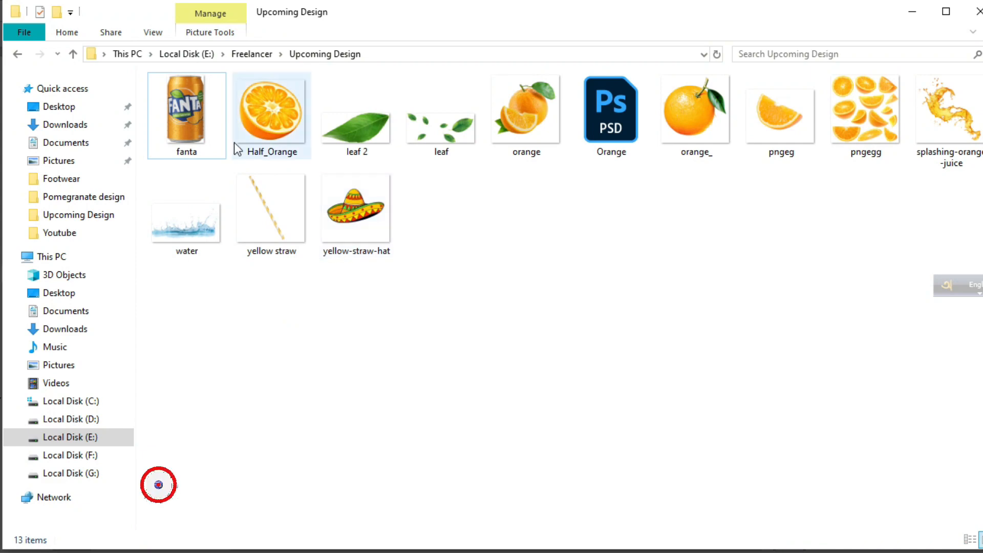
# - Place the Half_Orange image left of the can, scaled to about 2% and rotated about 29°
pyautogui.moveTo(268, 109); pyautogui.dragTo(320, 321)
pyautogui.moveTo(552, 275); pyautogui.dragTo(251, 263)
pyautogui.moveTo(355, 232); pyautogui.dragTo(360, 268)
pyautogui.moveTo(292, 254); pyautogui.dragTo(291, 248)
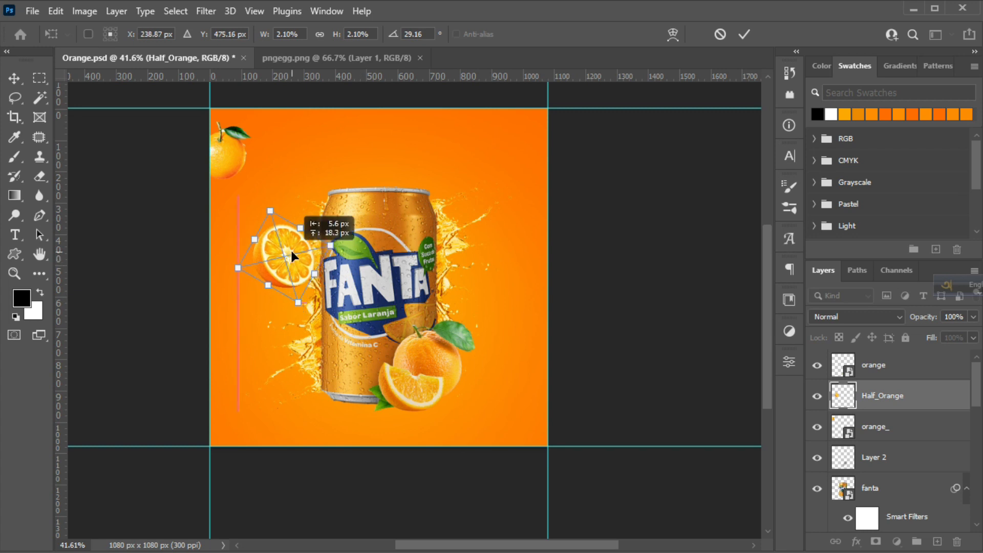
pyautogui.moveTo(297, 299); pyautogui.dragTo(302, 292)
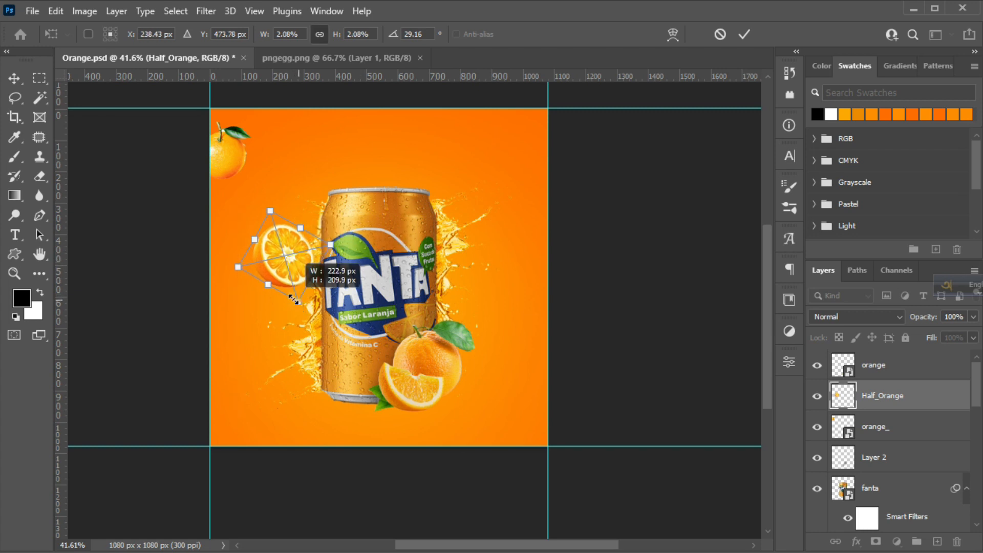
pyautogui.click(744, 33)
pyautogui.press('z')
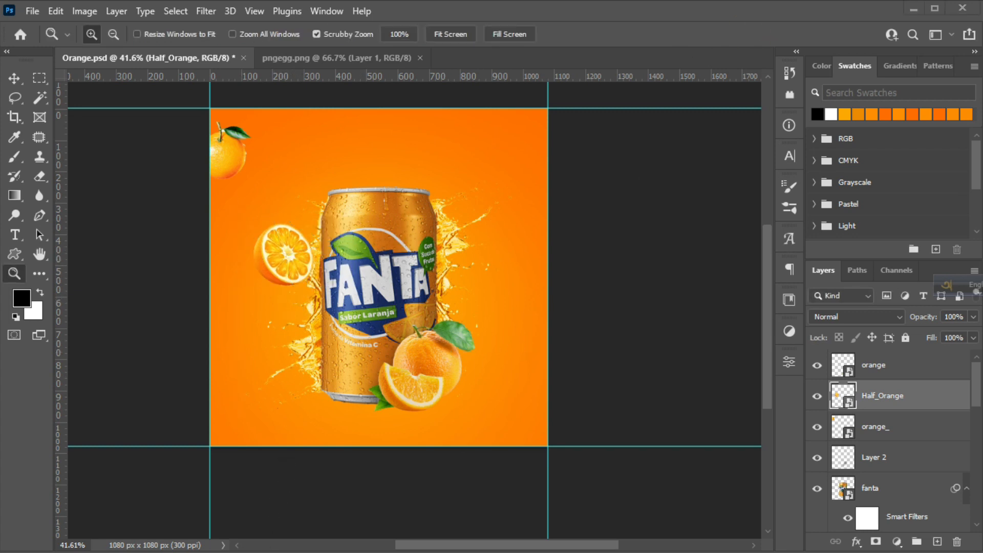
# - Place the pngeg orange slice near the canvas's lower-left corner, scaled to about 7.5% and rotated about 25°
pyautogui.click(271, 552)
pyautogui.moveTo(768, 128); pyautogui.dragTo(332, 376)
pyautogui.moveTo(547, 279); pyautogui.dragTo(255, 400)
pyautogui.moveTo(313, 343); pyautogui.dragTo(313, 411)
pyautogui.moveTo(247, 441); pyautogui.dragTo(255, 420)
pyautogui.moveTo(300, 394); pyautogui.dragTo(304, 371)
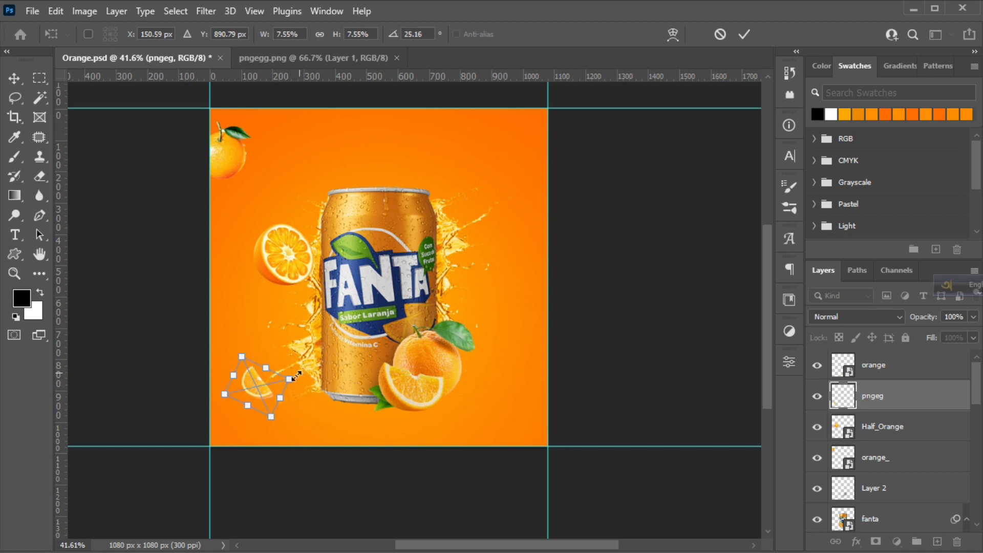
pyautogui.click(744, 35)
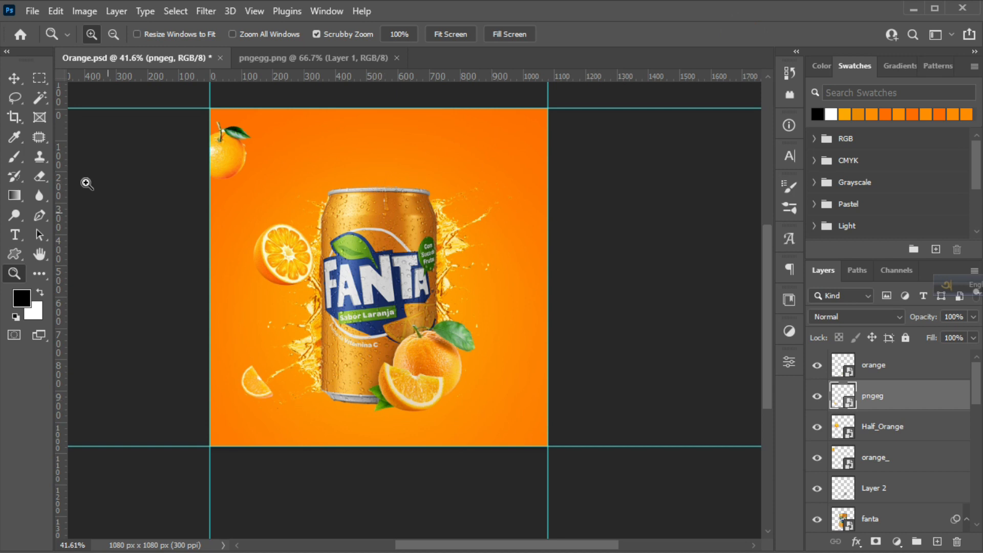
# - Apply a Gaussian Blur with a 3.5 px radius to the lower-left orange slice
pyautogui.click(12, 79)
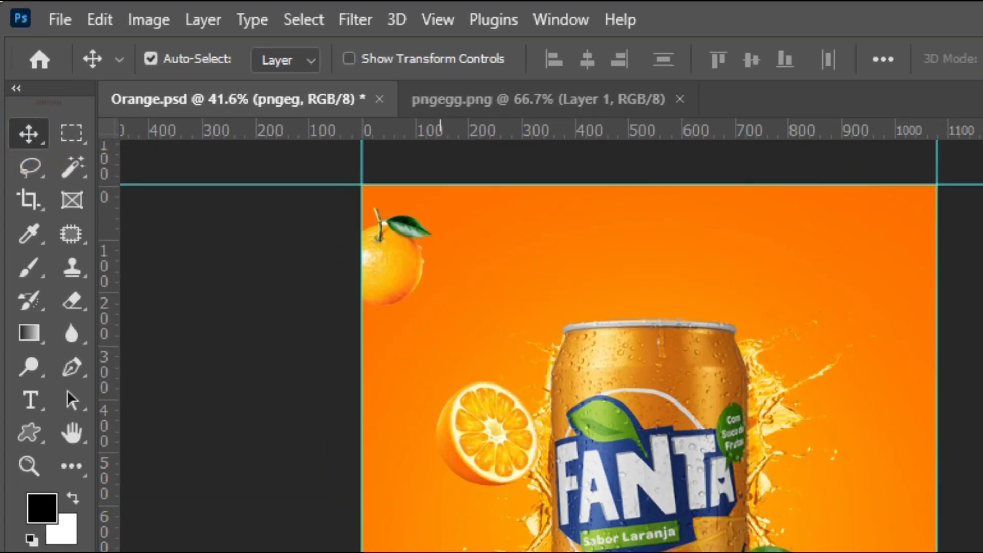
pyautogui.click(353, 20)
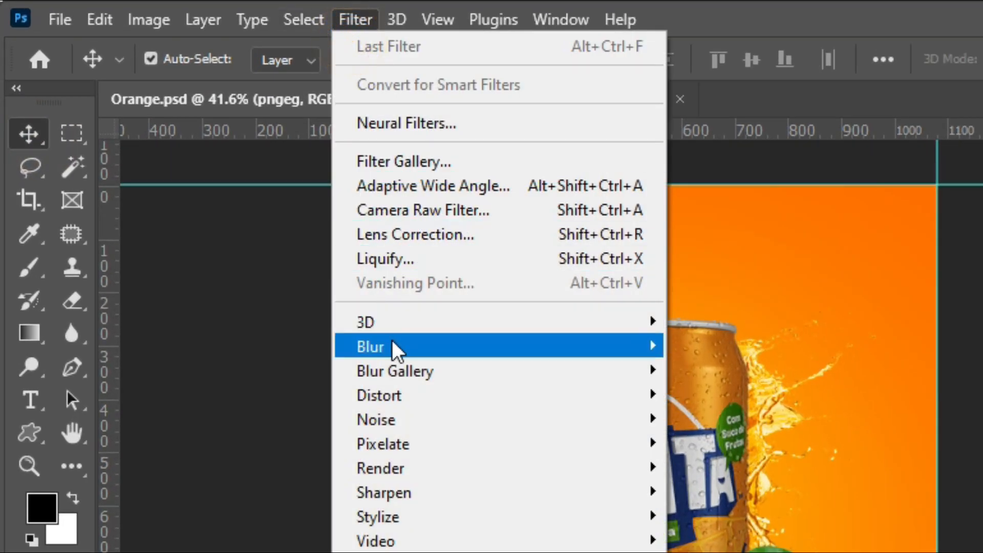
pyautogui.moveTo(453, 348)
pyautogui.click(737, 443)
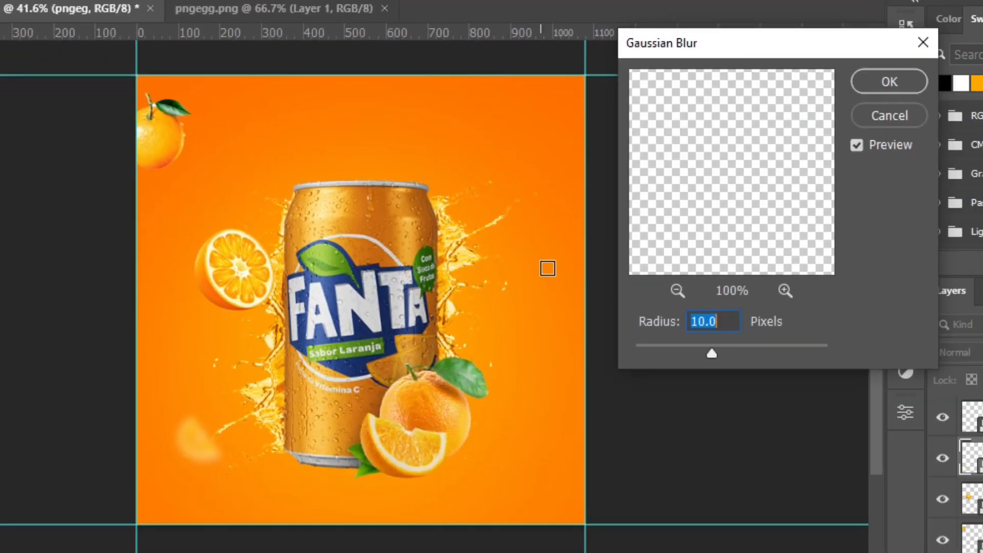
pyautogui.click(670, 352)
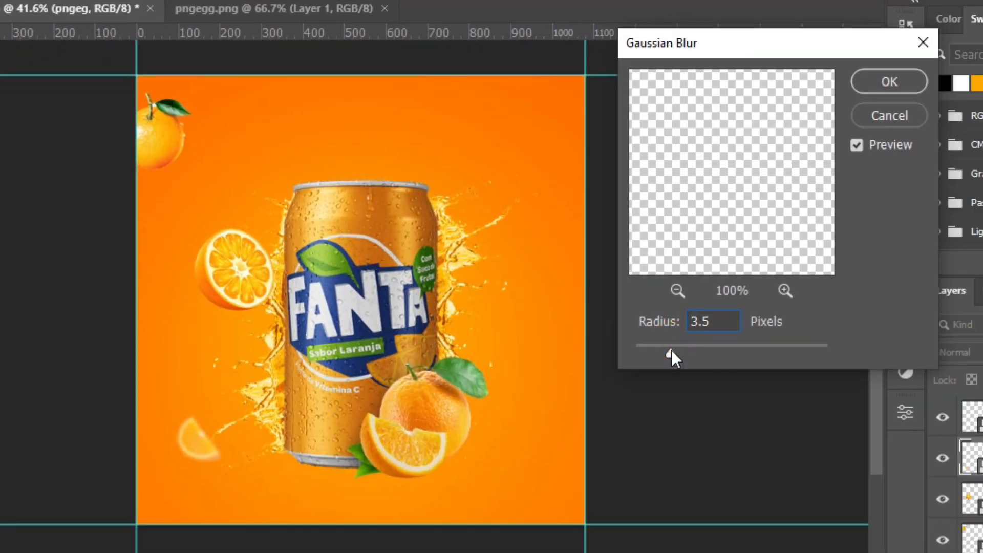
pyautogui.click(884, 77)
# - Duplicate the blurred orange slice to the right of the can, rotating the copy and moving it closer to the splash
pyautogui.moveTo(174, 453); pyautogui.dragTo(535, 284)
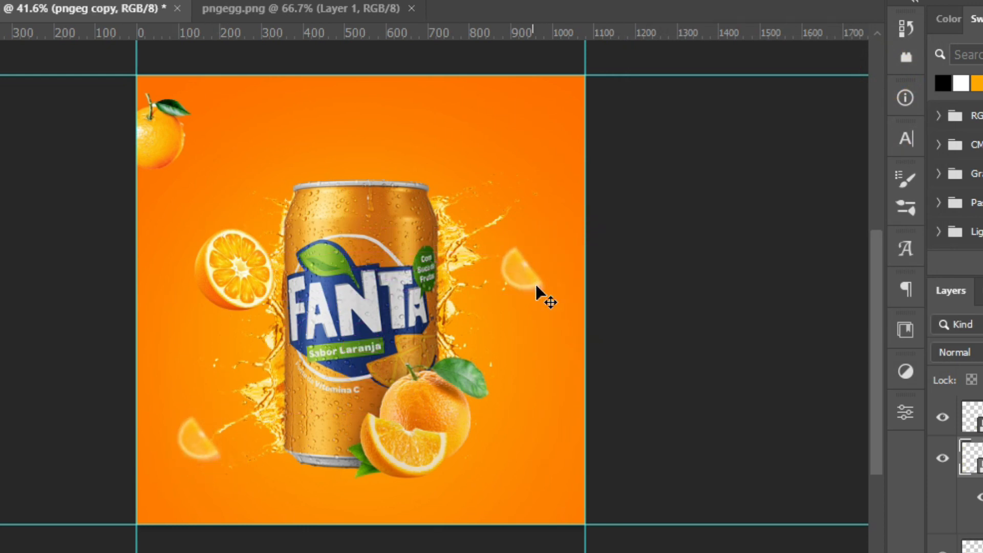
pyautogui.hotkey('ctrl', 't')
pyautogui.click(547, 237)
pyautogui.moveTo(548, 220); pyautogui.dragTo(535, 318)
pyautogui.moveTo(524, 256); pyautogui.dragTo(516, 281)
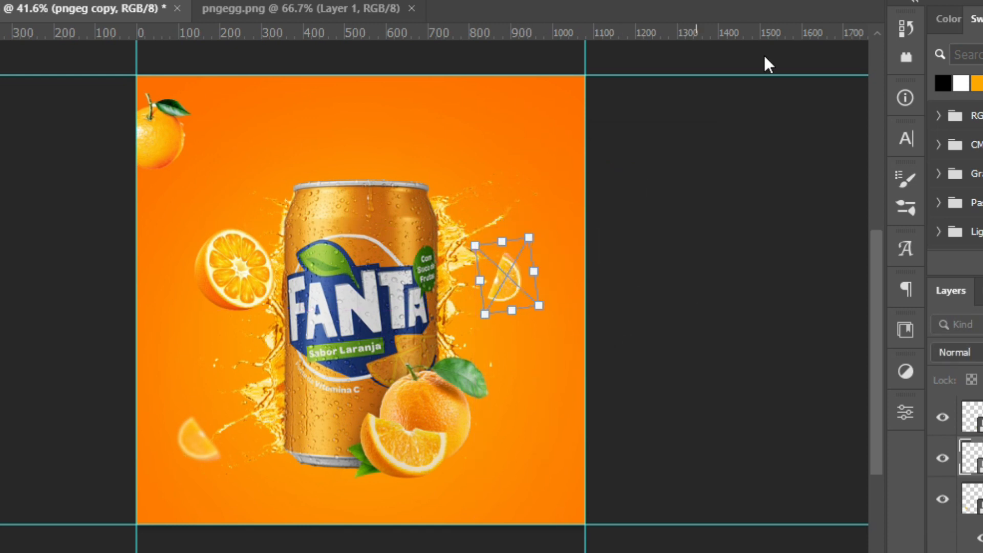
pyautogui.press('Return')
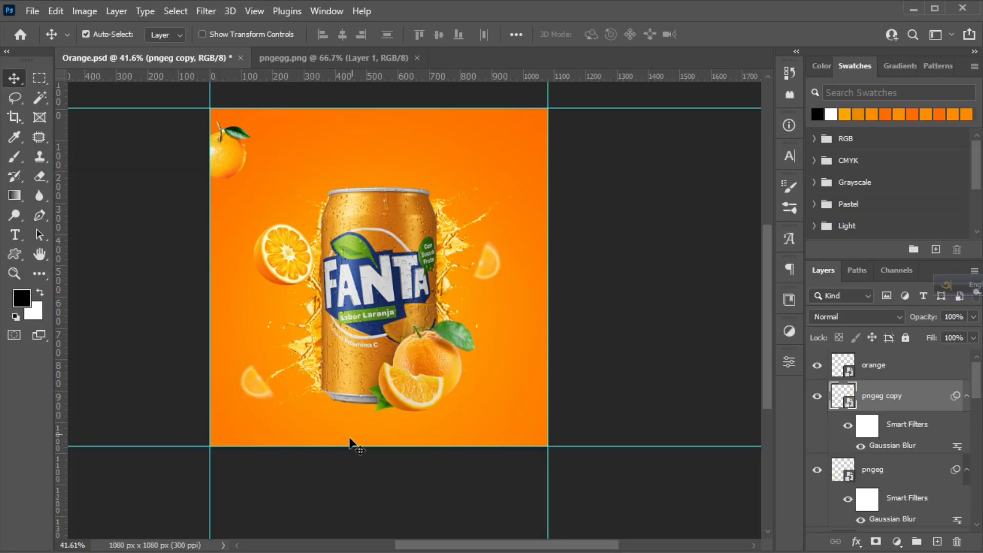
# - Place the slice-of-orange image at the canvas's lower-right edge, flipped horizontally and scaled to about 3.67%
pyautogui.click(311, 481)
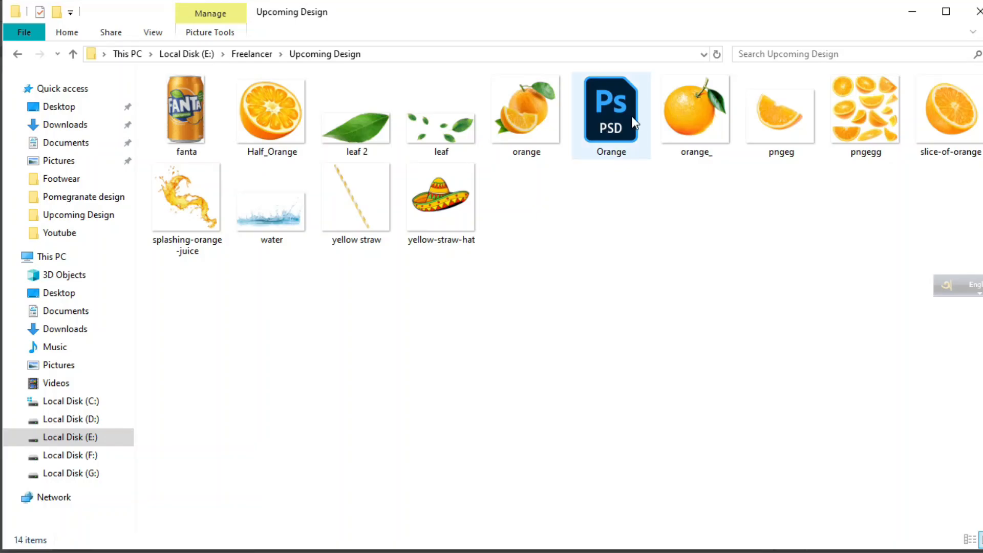
pyautogui.moveTo(947, 115); pyautogui.dragTo(454, 410)
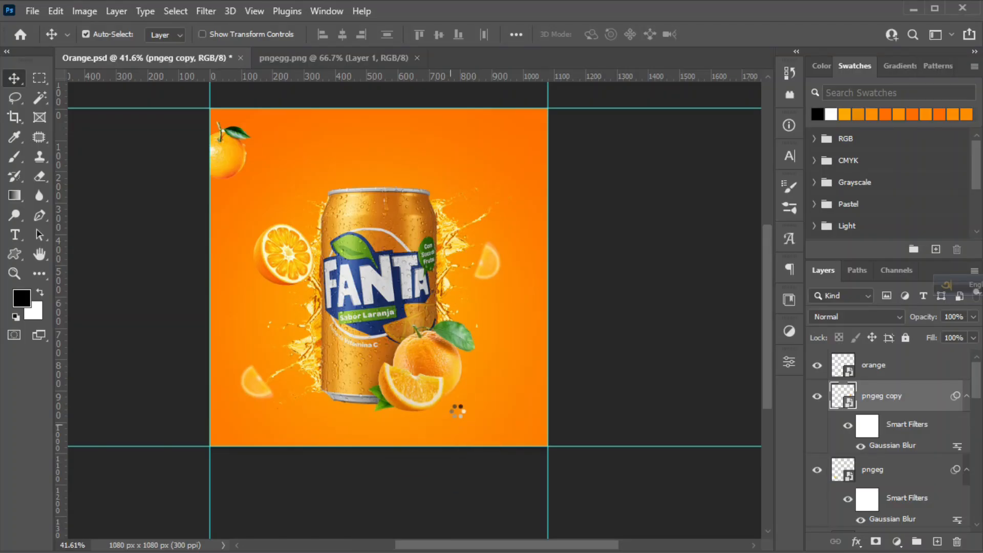
pyautogui.moveTo(379, 110); pyautogui.dragTo(478, 353)
pyautogui.moveTo(567, 386); pyautogui.dragTo(523, 400)
pyautogui.rightClick(520, 385)
pyautogui.click(518, 359)
pyautogui.moveTo(479, 441); pyautogui.dragTo(504, 421)
pyautogui.moveTo(536, 386); pyautogui.dragTo(545, 406)
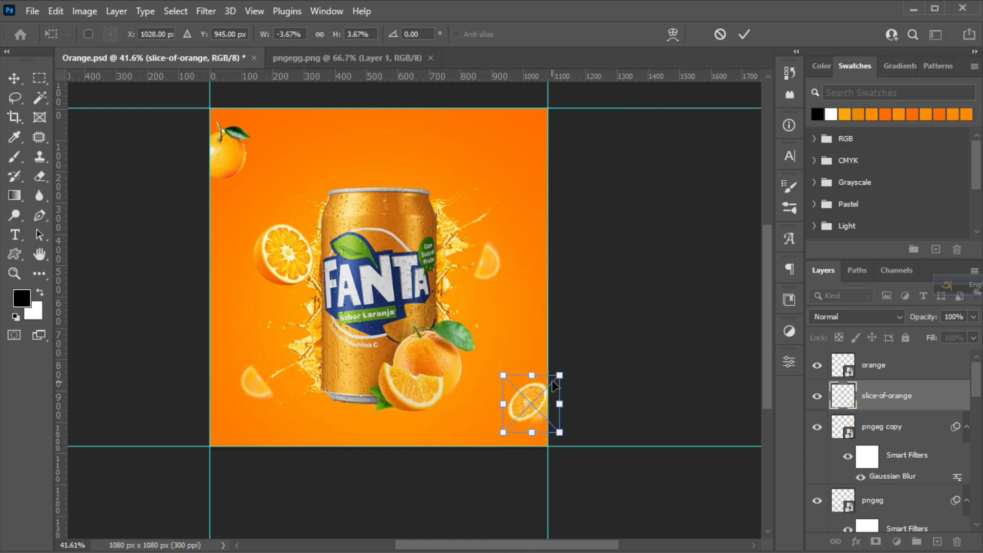
pyautogui.click(743, 34)
# - Duplicate the half orange to the canvas's upper-right edge, flip the copy horizontally and scale it down so the top edge crops it
pyautogui.moveTo(274, 248); pyautogui.dragTo(471, 101)
pyautogui.hotkey('ctrl', 't')
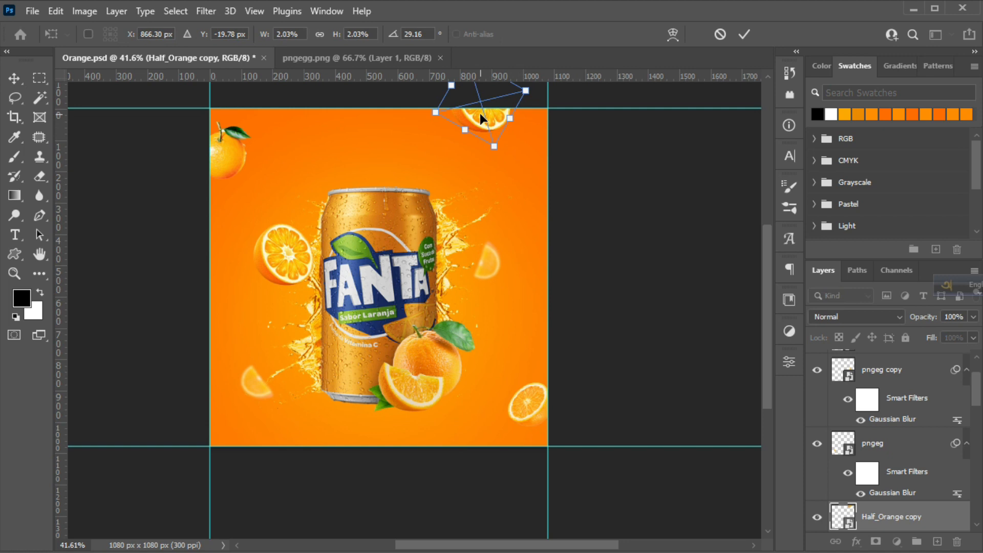
pyautogui.rightClick(481, 119)
pyautogui.click(522, 389)
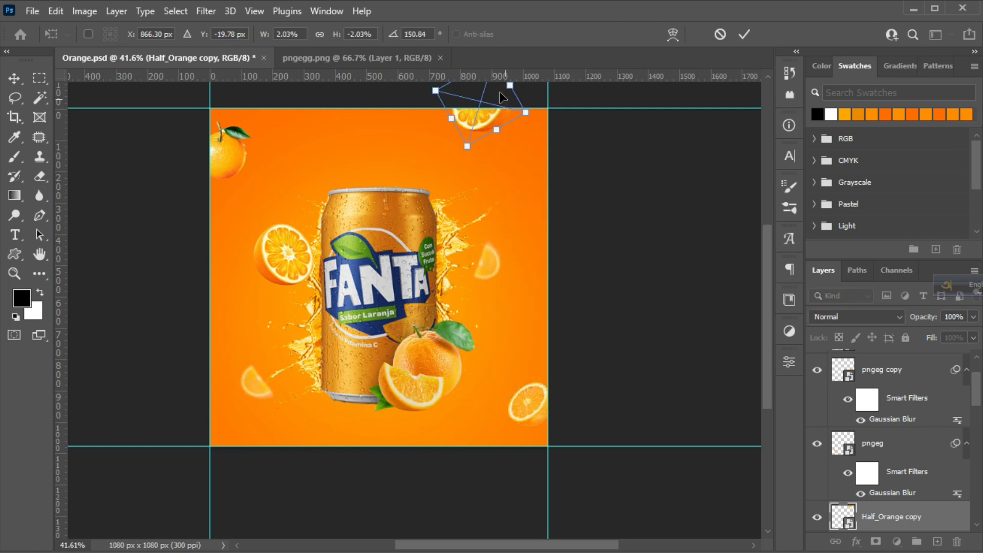
pyautogui.moveTo(432, 87); pyautogui.dragTo(490, 119)
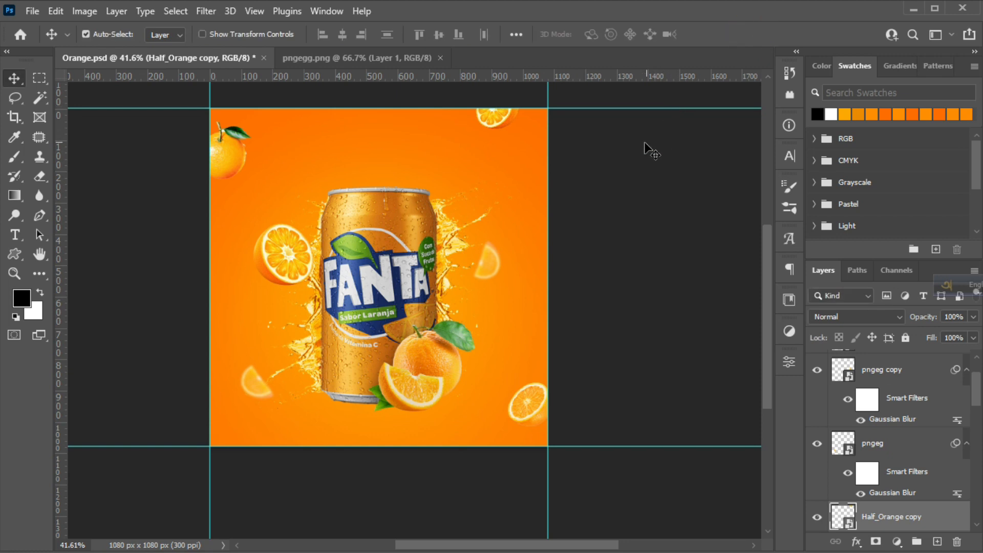
# - Shrink the half orange left of the can slightly, move it up and away from the can, and select the orange layer
pyautogui.scroll(1, 281, 259)
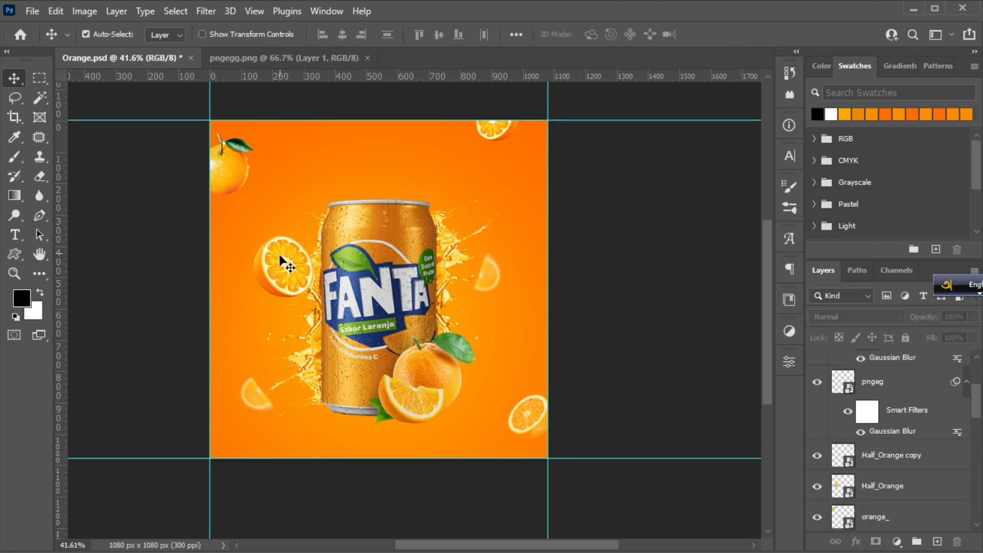
pyautogui.click(277, 257)
pyautogui.hotkey('ctrl', 't')
pyautogui.moveTo(284, 266); pyautogui.dragTo(281, 251)
pyautogui.click(743, 35)
pyautogui.click(435, 354)
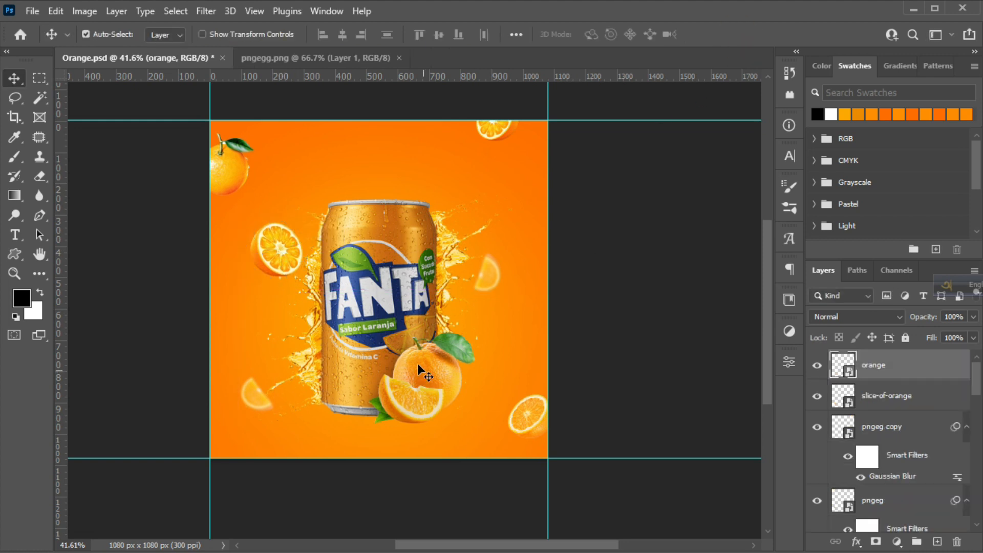
# - Darken the shadows of the orange in front of the can with a Levels adjustment
pyautogui.click(84, 11)
pyautogui.moveTo(92, 46)
pyautogui.click(251, 64)
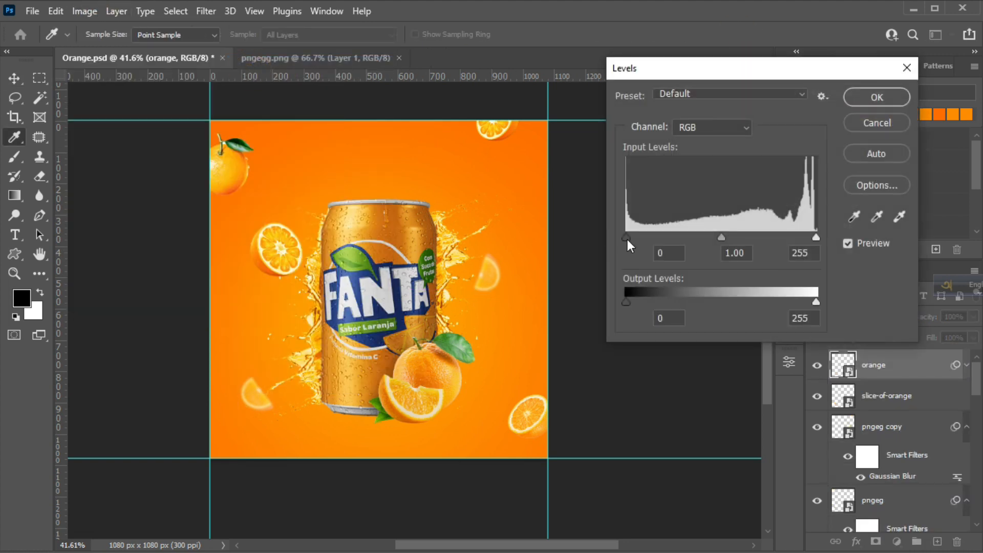
pyautogui.moveTo(649, 241); pyautogui.dragTo(642, 237)
pyautogui.click(877, 97)
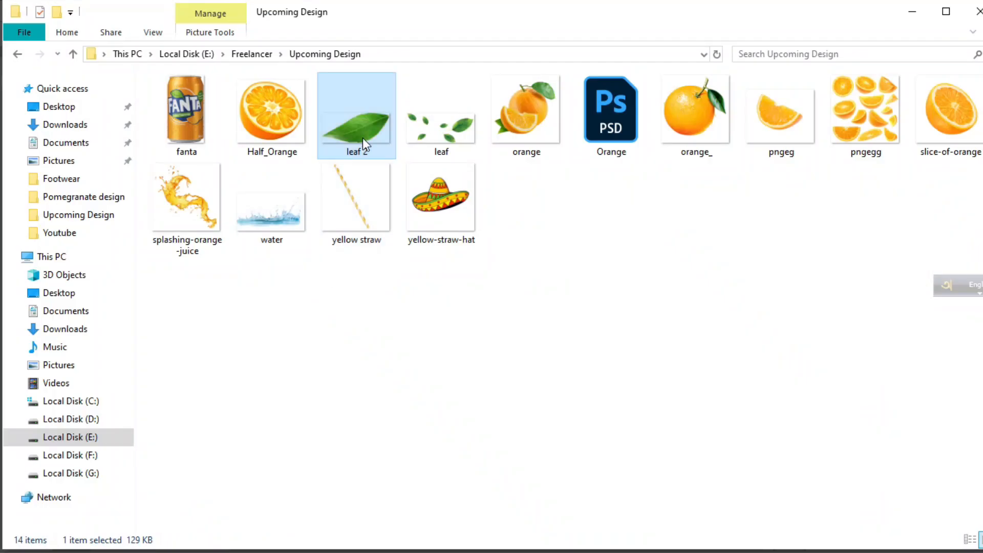
# - Open the leaf 2 image and apply Levels to it with a shadow input level of 24
pyautogui.moveTo(362, 137); pyautogui.dragTo(366, 59)
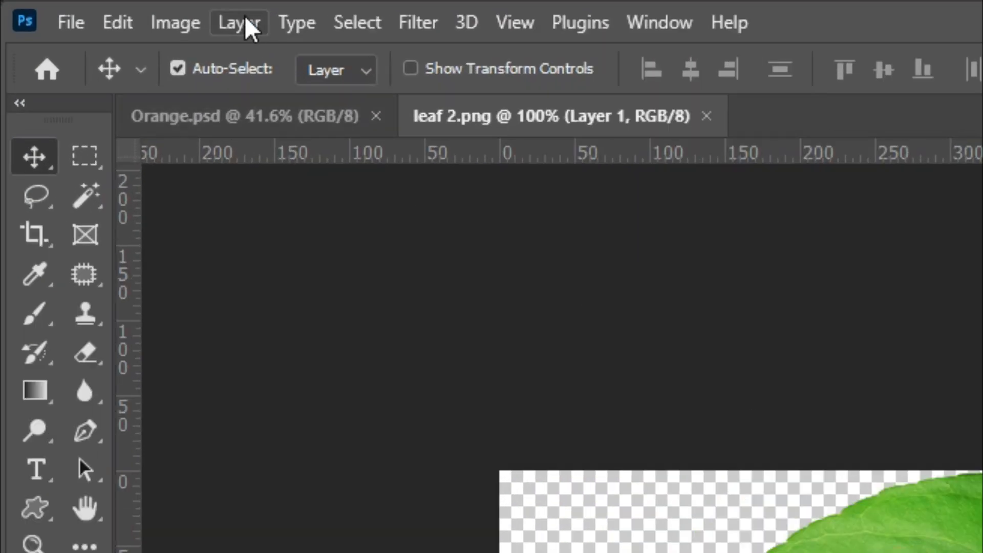
pyautogui.click(87, 15)
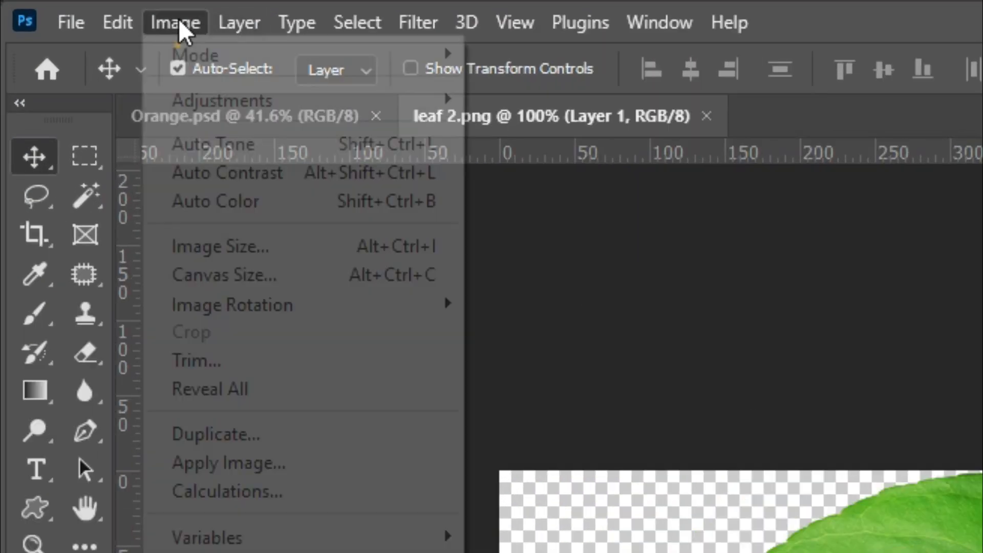
pyautogui.moveTo(320, 102)
pyautogui.click(526, 125)
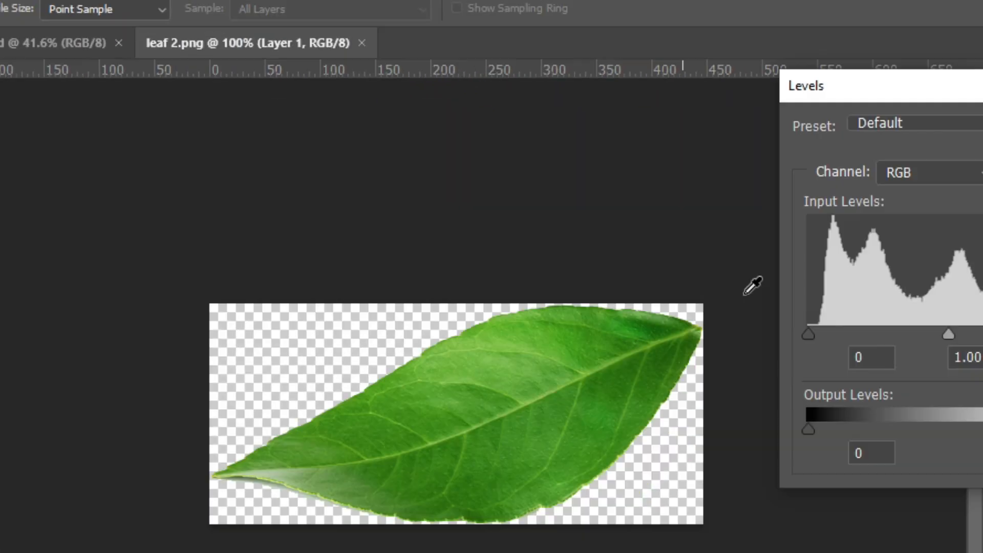
pyautogui.moveTo(578, 250); pyautogui.dragTo(598, 253)
pyautogui.click(876, 81)
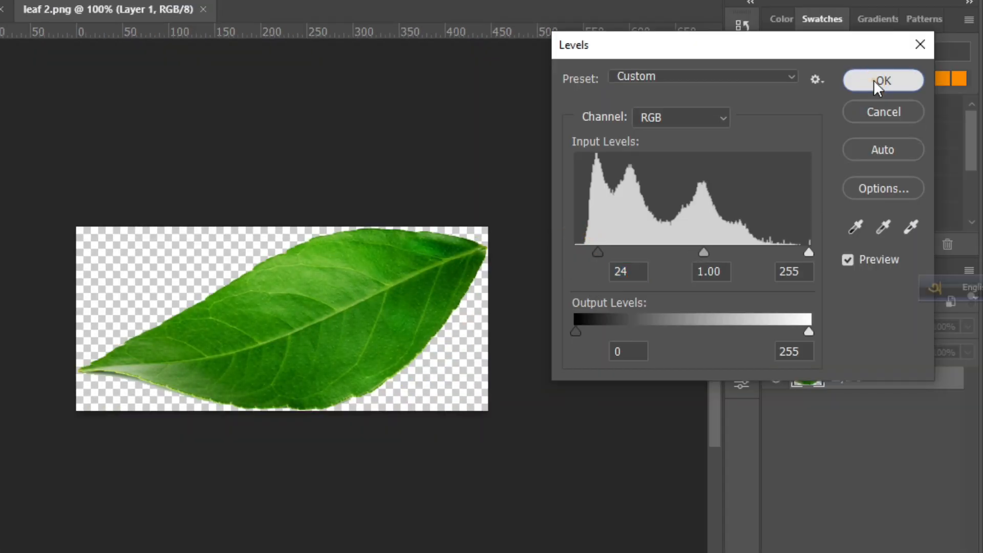
# - Add a Color Balance adjustment clipped to the leaf layer and set its Highlights Magenta-Green value to +26
pyautogui.click(867, 537)
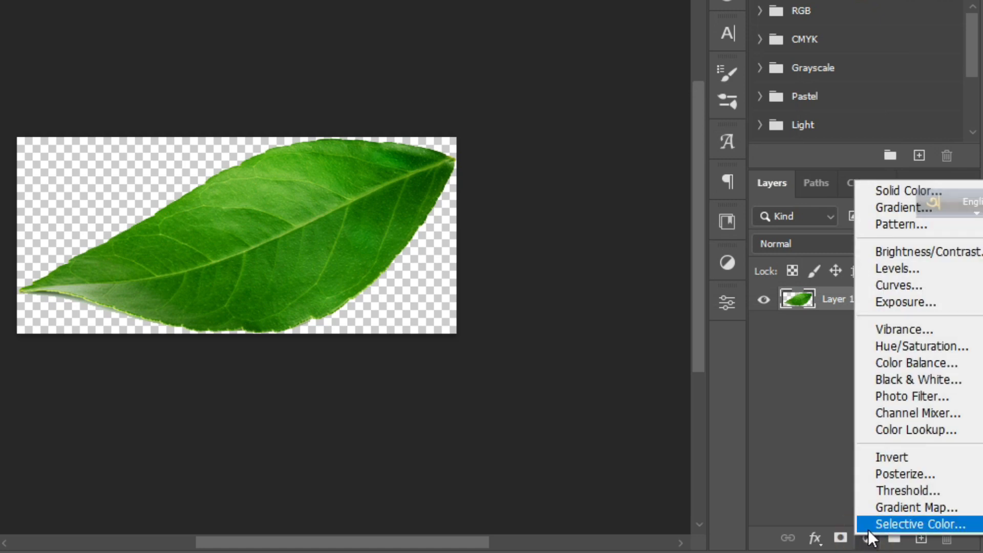
pyautogui.click(907, 363)
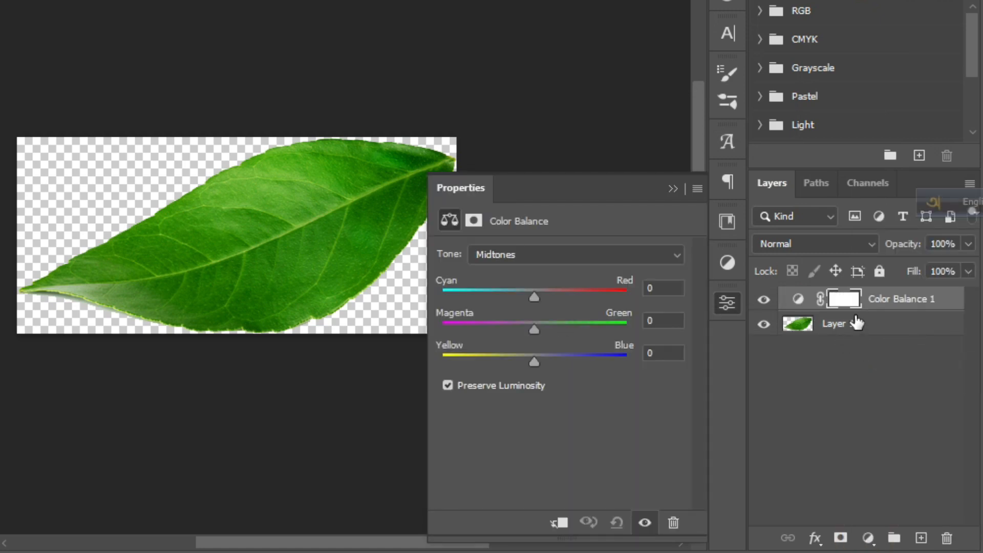
pyautogui.click(561, 522)
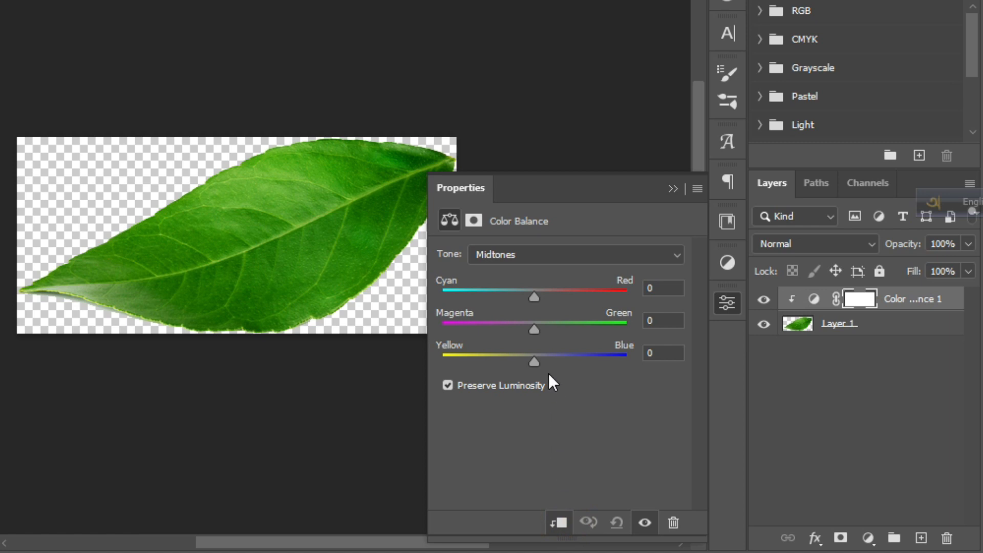
pyautogui.click(540, 251)
pyautogui.click(506, 297)
pyautogui.moveTo(533, 328); pyautogui.dragTo(558, 330)
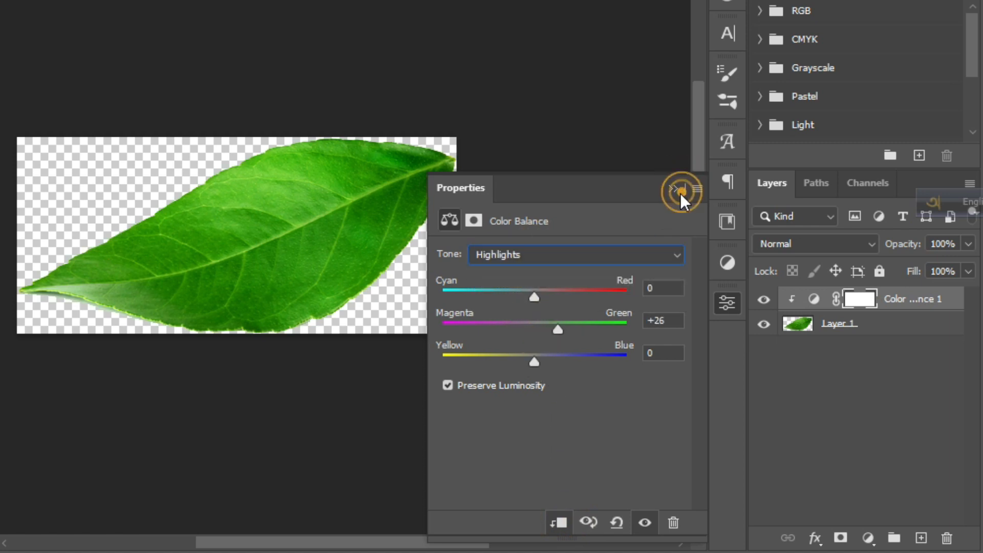
pyautogui.click(680, 192)
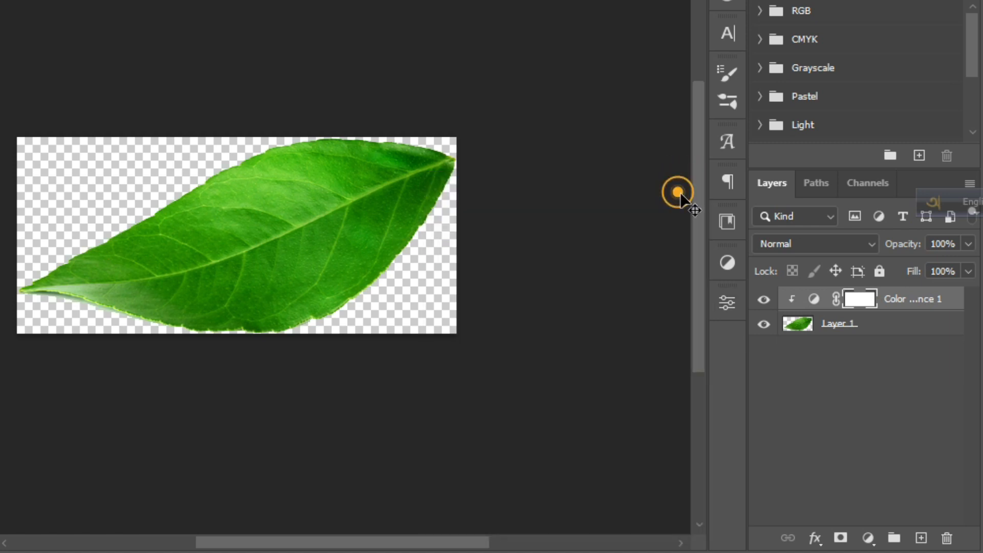
# - Merge the Color Balance adjustment with the leaf layer
pyautogui.keyDown('shift'); pyautogui.click(853, 324); pyautogui.keyUp('shift')
pyautogui.rightClick(866, 323)
pyautogui.click(672, 409)
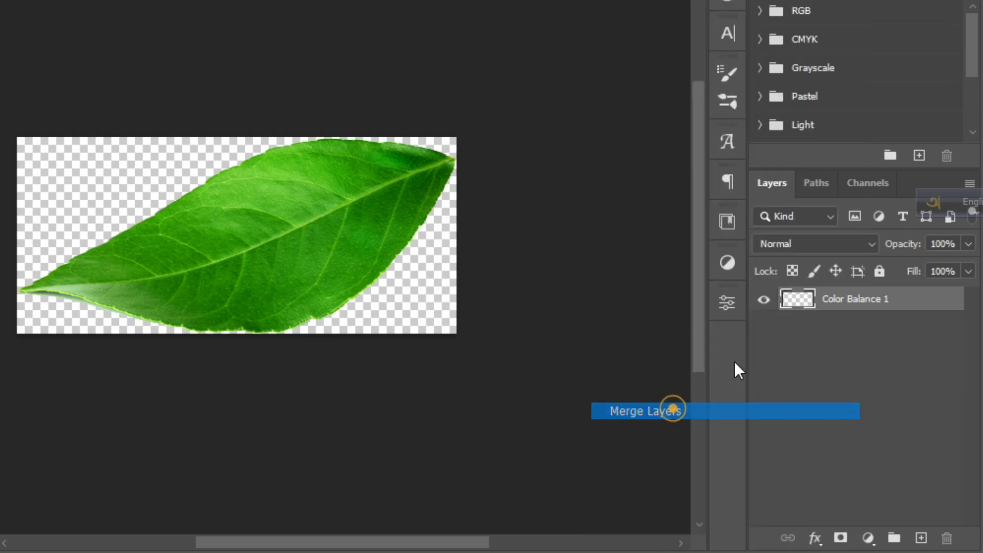
# - Bring the leaf into Orange.psd, scale it down and arrange rotated copies to the left, upper right and lower right of the can
pyautogui.moveTo(313, 227); pyautogui.dragTo(150, 137)
pyautogui.hotkey('ctrl', 't')
pyautogui.moveTo(239, 131); pyautogui.dragTo(159, 133)
pyautogui.moveTo(113, 135); pyautogui.dragTo(44, 246)
pyautogui.moveTo(91, 242); pyautogui.dragTo(55, 241)
pyautogui.moveTo(78, 235); pyautogui.dragTo(70, 259)
pyautogui.moveTo(2, 224); pyautogui.dragTo(343, 72)
pyautogui.press('Return')
pyautogui.hotkey('ctrl', 't')
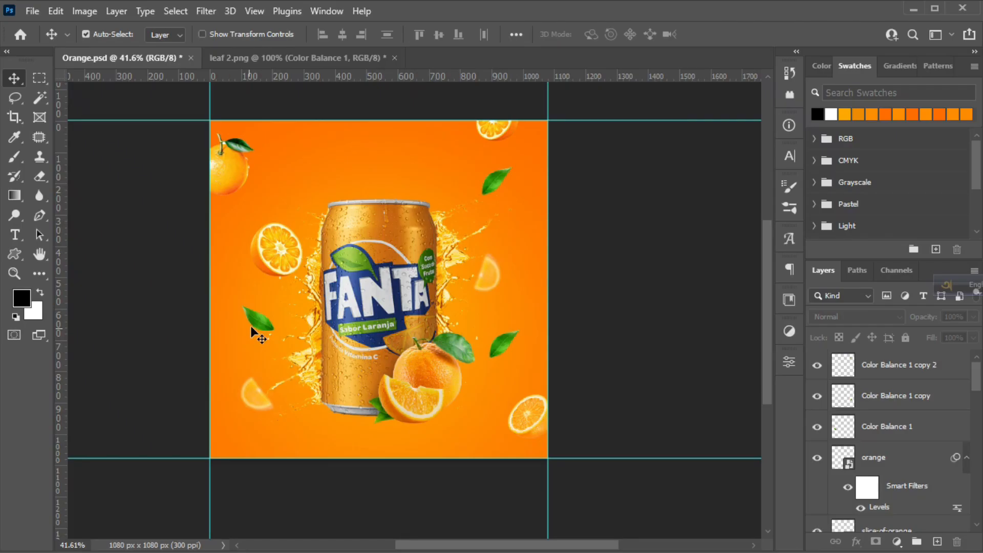
# - Enlarge the leaf left of the can slightly and apply a 3.5-pixel Gaussian Blur to it
pyautogui.click(32, 249)
pyautogui.hotkey('ctrl', 't')
pyautogui.moveTo(238, 306); pyautogui.dragTo(231, 297)
pyautogui.click(742, 34)
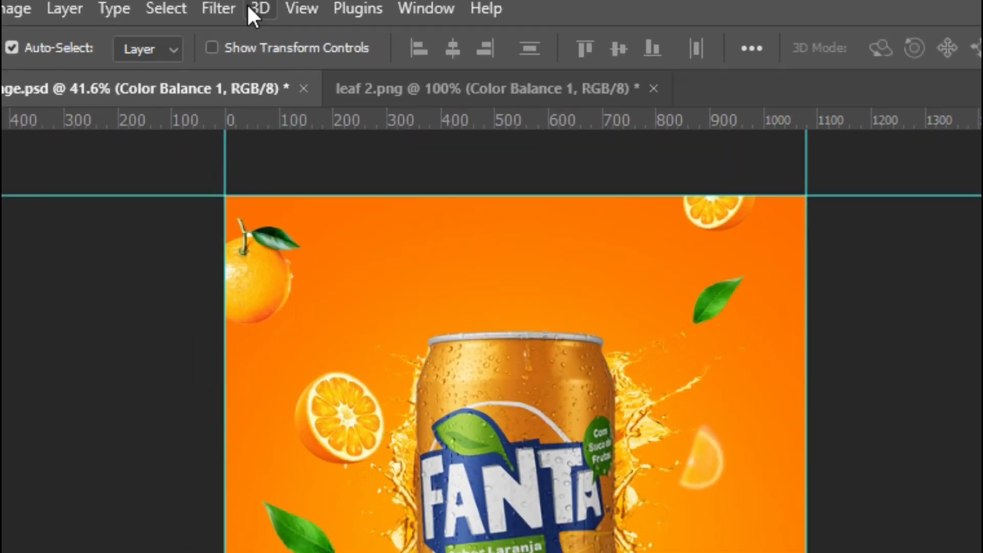
pyautogui.click(206, 10)
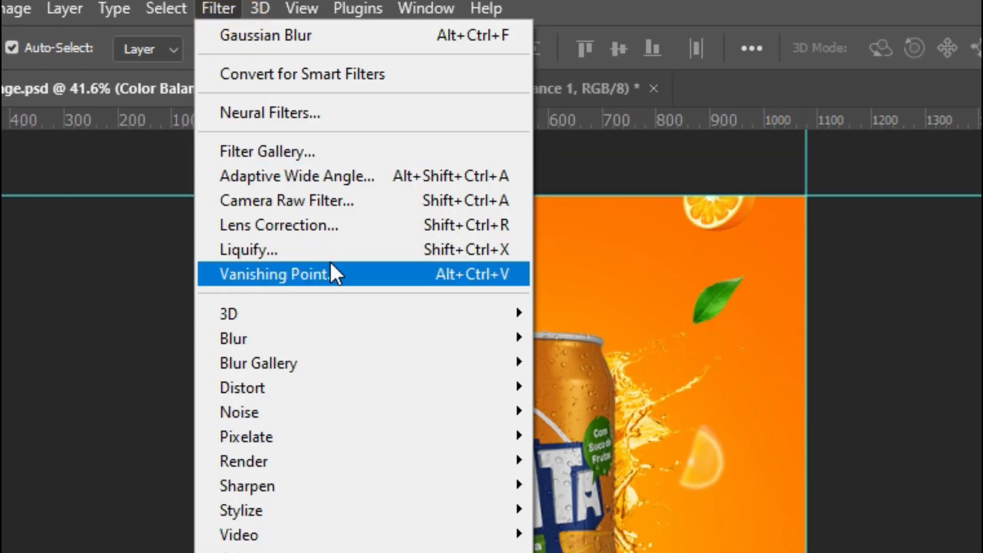
pyautogui.moveTo(424, 339)
pyautogui.click(598, 433)
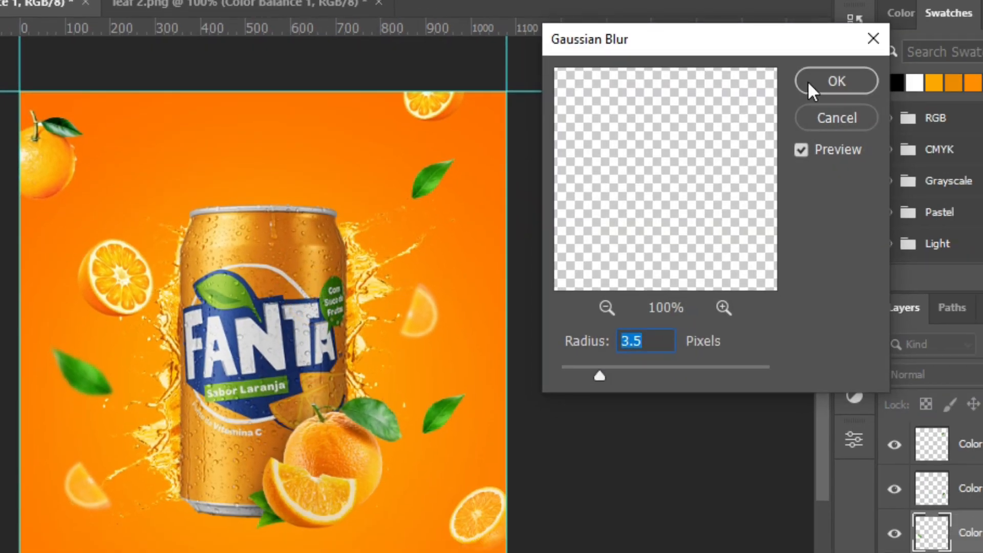
pyautogui.click(810, 91)
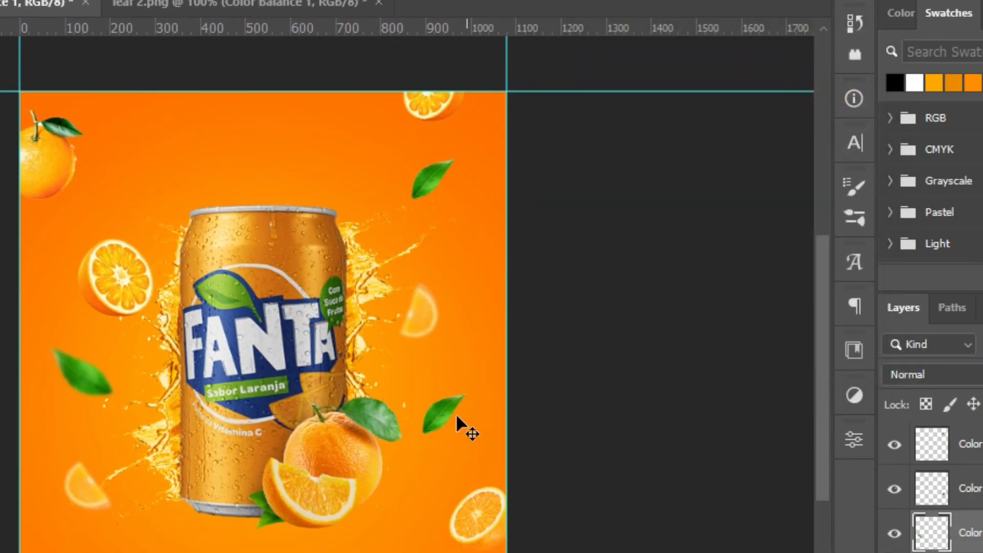
# - Shrink the leaf at the can's lower right, move it slightly outward and apply a 3.5-pixel Gaussian Blur
pyautogui.click(441, 411)
pyautogui.hotkey('ctrl', 't')
pyautogui.moveTo(423, 433); pyautogui.dragTo(434, 420)
pyautogui.moveTo(474, 388); pyautogui.dragTo(479, 382)
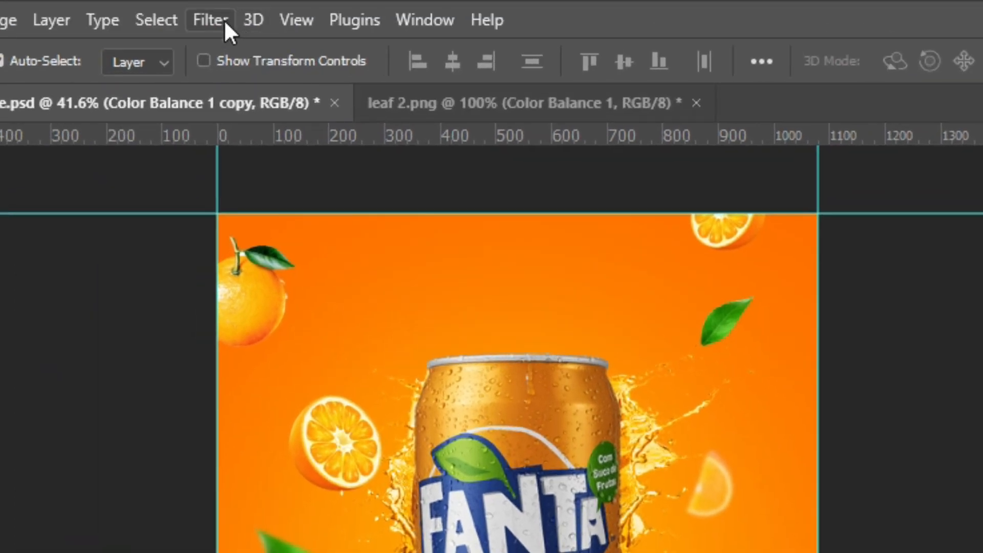
pyautogui.click(211, 19)
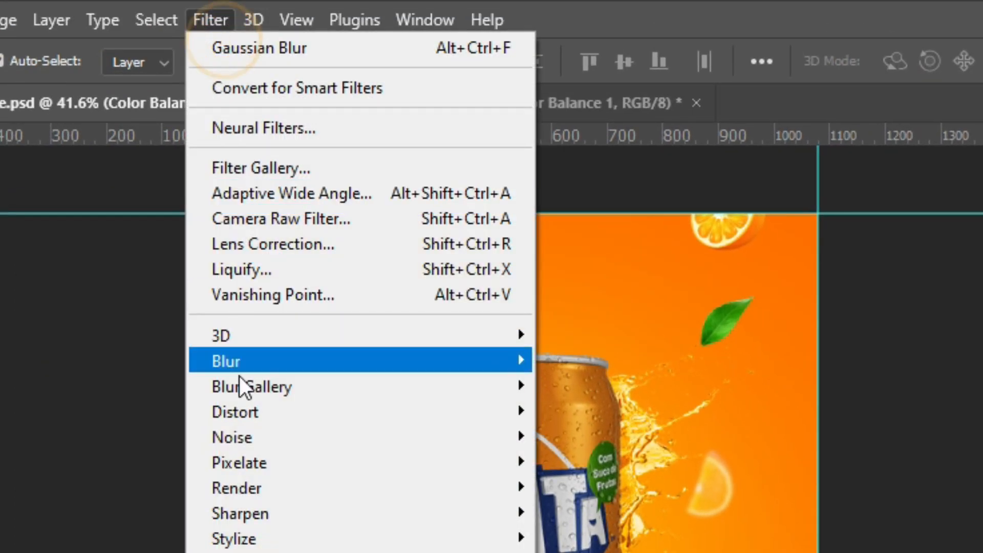
pyautogui.moveTo(296, 368)
pyautogui.click(604, 461)
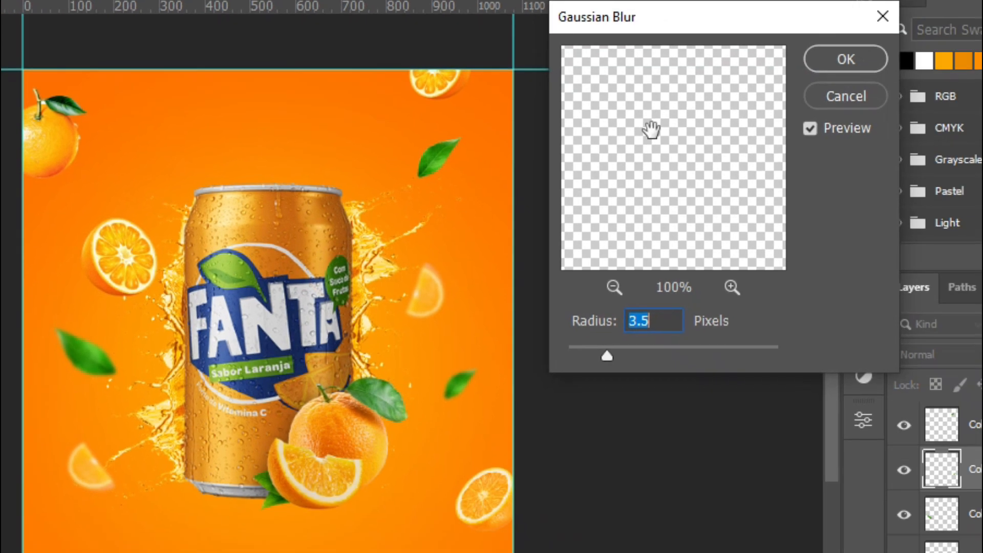
pyautogui.click(833, 58)
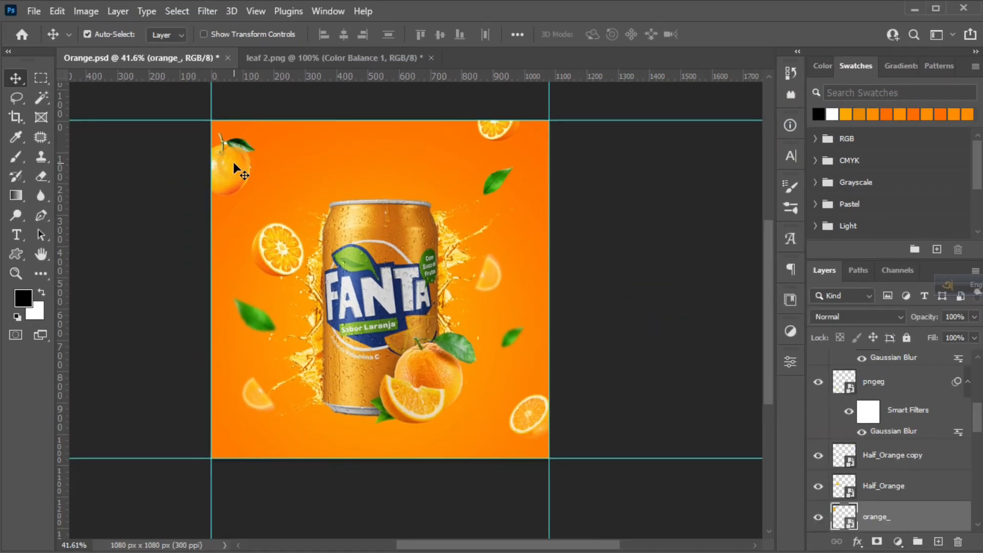
# - Duplicate the upper-left whole orange to the canvas's lower-left corner and rotate the copy so the bottom edge crops it
pyautogui.moveTo(59, 133); pyautogui.dragTo(105, 552)
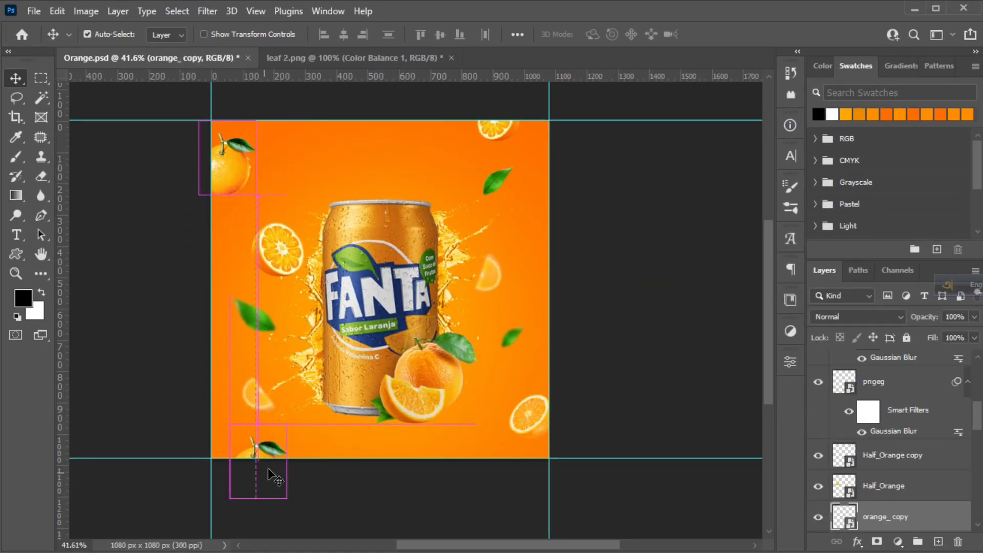
pyautogui.hotkey('ctrl', 't')
pyautogui.moveTo(318, 474); pyautogui.dragTo(307, 501)
pyautogui.moveTo(265, 453); pyautogui.dragTo(226, 440)
pyautogui.click(745, 33)
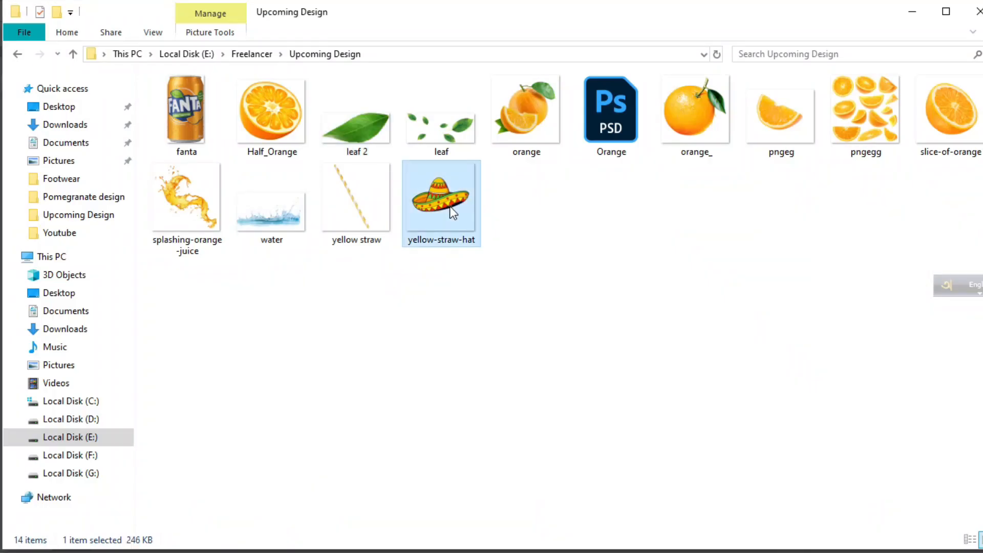
# - Place the yellow-straw-hat image in the design, rotate it clockwise and scale it down over the top of the can
pyautogui.moveTo(453, 213); pyautogui.dragTo(438, 241)
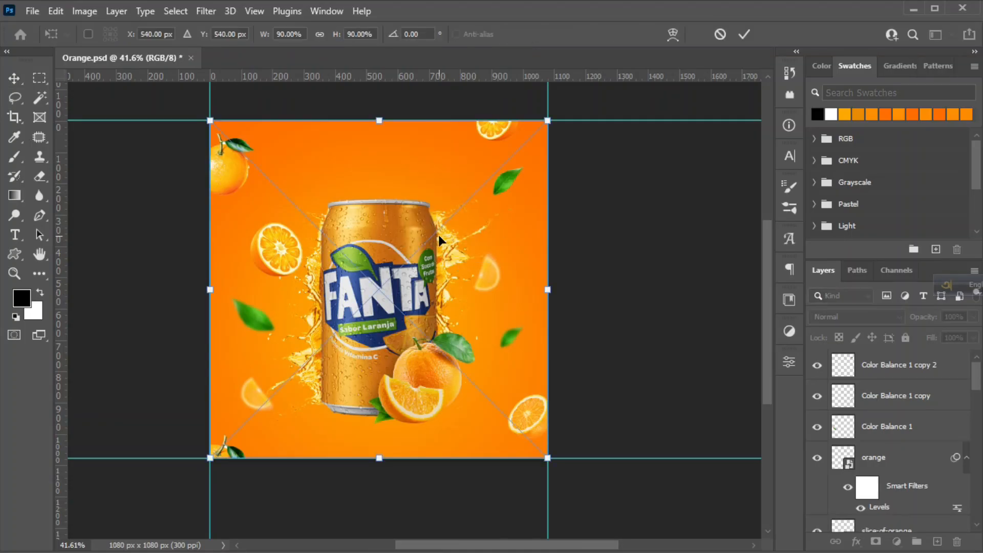
pyautogui.moveTo(582, 121); pyautogui.dragTo(617, 223)
pyautogui.moveTo(394, 307); pyautogui.dragTo(421, 256)
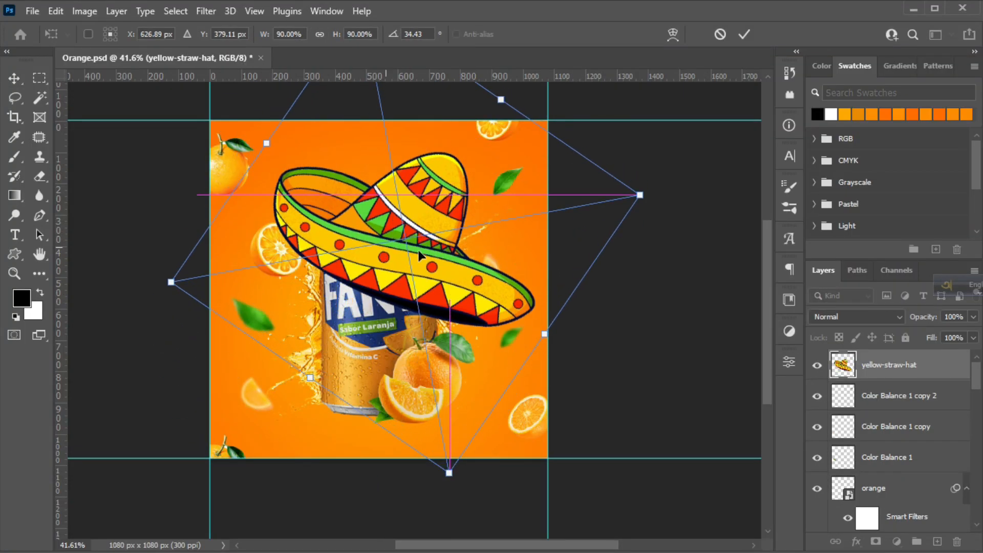
pyautogui.moveTo(447, 476); pyautogui.dragTo(401, 218)
pyautogui.moveTo(406, 155); pyautogui.dragTo(445, 273)
pyautogui.moveTo(441, 335); pyautogui.dragTo(426, 251)
# - Fine-tune the straw hat's size, tilt and position so it sits on the can's upper-right rim
pyautogui.moveTo(414, 214); pyautogui.dragTo(427, 222)
pyautogui.moveTo(510, 184); pyautogui.dragTo(508, 177)
pyautogui.moveTo(431, 212); pyautogui.dragTo(425, 205)
pyautogui.moveTo(480, 171); pyautogui.dragTo(457, 185)
pyautogui.moveTo(417, 197); pyautogui.dragTo(429, 205)
pyautogui.moveTo(482, 187)
pyautogui.mouseDown()
pyautogui.moveTo(483, 206)
pyautogui.moveTo(473, 195)
pyautogui.mouseUp()
pyautogui.moveTo(424, 208); pyautogui.dragTo(425, 203)
pyautogui.moveTo(485, 194); pyautogui.dragTo(484, 186)
pyautogui.moveTo(423, 210); pyautogui.dragTo(420, 206)
pyautogui.click(742, 34)
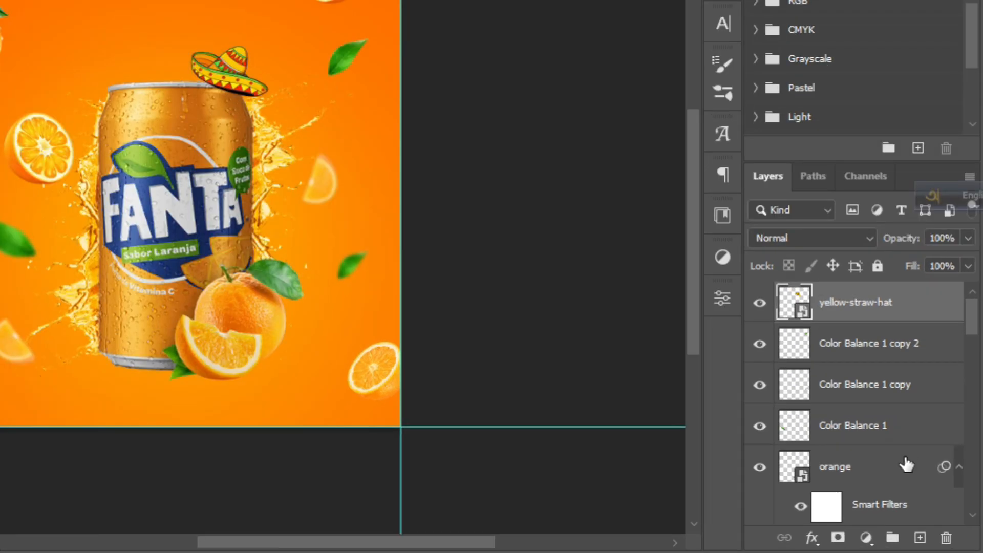
# - Create a new empty layer directly below the straw hat layer
pyautogui.click(937, 540)
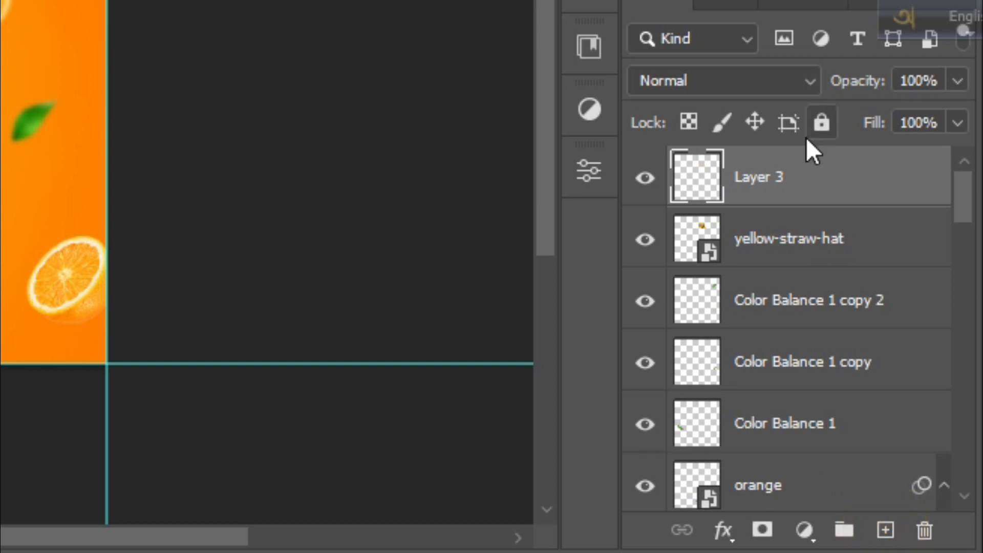
pyautogui.moveTo(807, 178); pyautogui.dragTo(744, 221)
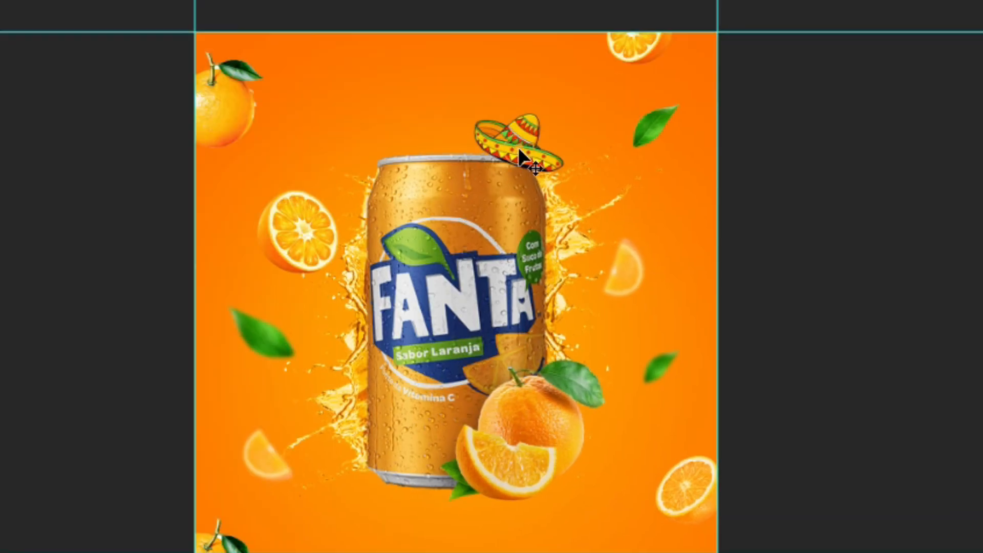
# - Nudge the straw hat down onto the can's rim and adjust its tilt and position slightly
pyautogui.press('Down')
pyautogui.press('Down')
pyautogui.press('Down')
pyautogui.press('Down')
pyautogui.press('Down')
pyautogui.press('Down')
pyautogui.press('Down')
pyautogui.press('Down')
pyautogui.press('Down')
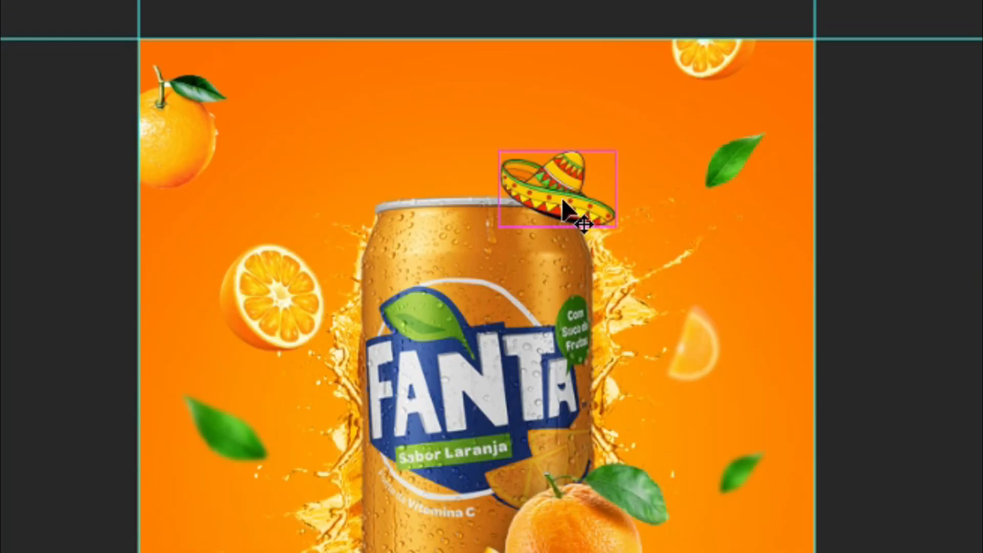
pyautogui.hotkey('ctrl', 't')
pyautogui.moveTo(525, 217); pyautogui.dragTo(527, 234)
pyautogui.moveTo(567, 299); pyautogui.dragTo(565, 292)
pyautogui.press('Return')
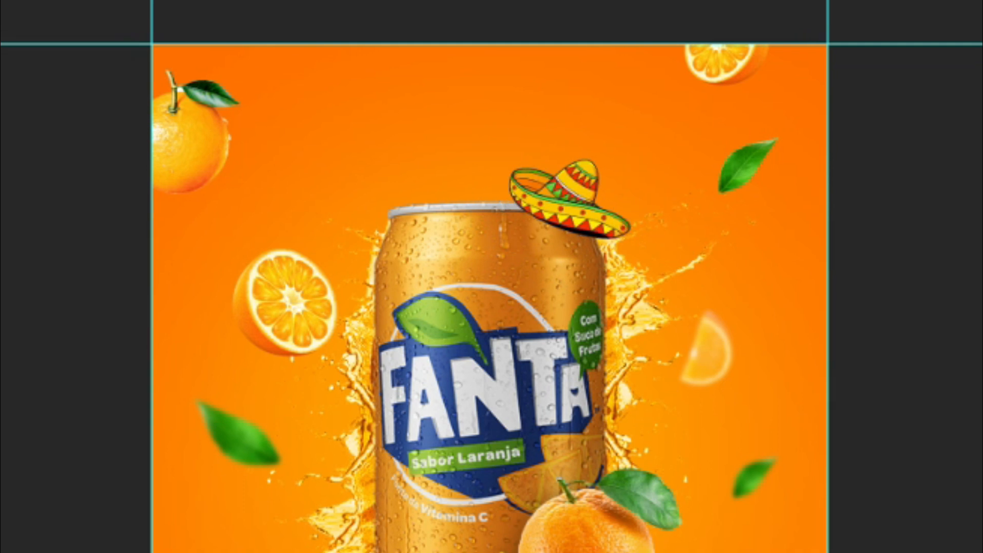
# - Select Layer 3 and set up a soft round brush with a flattened, tilted tip and a size of 100 px
pyautogui.click(840, 394)
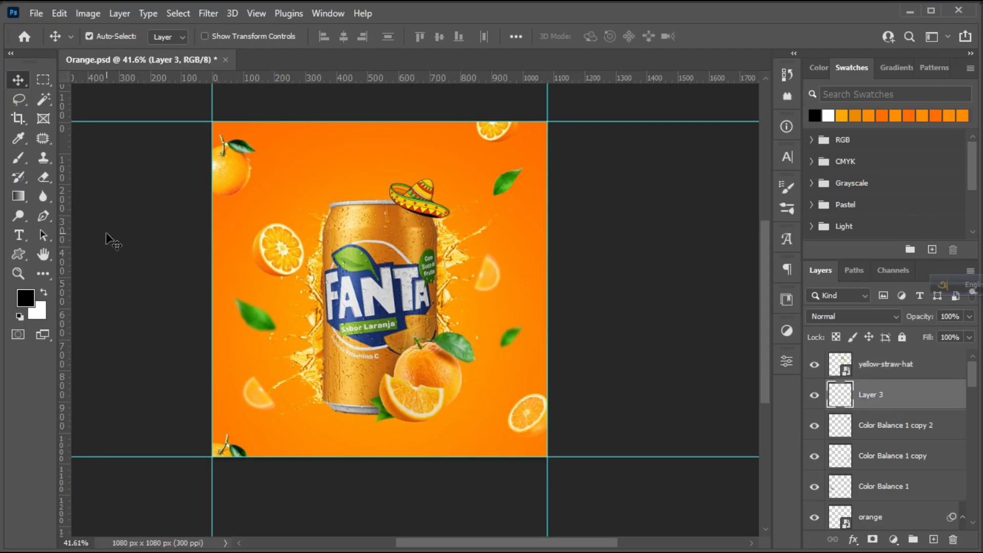
pyautogui.click(19, 158)
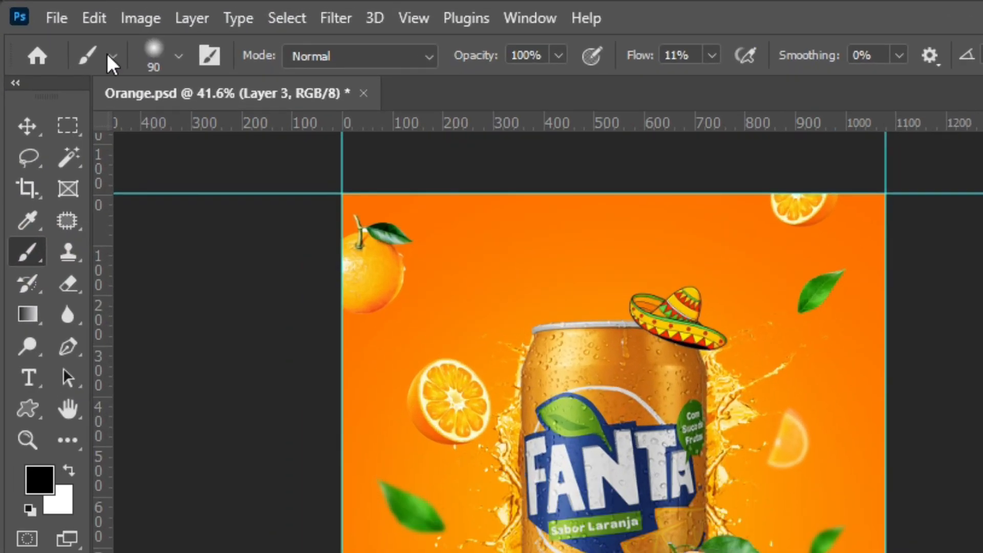
pyautogui.click(96, 33)
pyautogui.moveTo(77, 169); pyautogui.dragTo(77, 151)
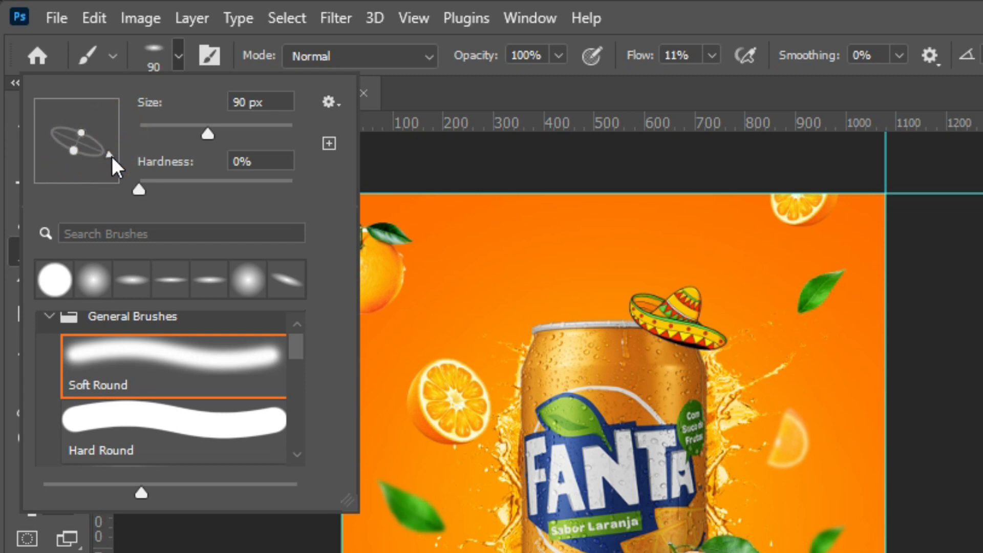
pyautogui.click(178, 56)
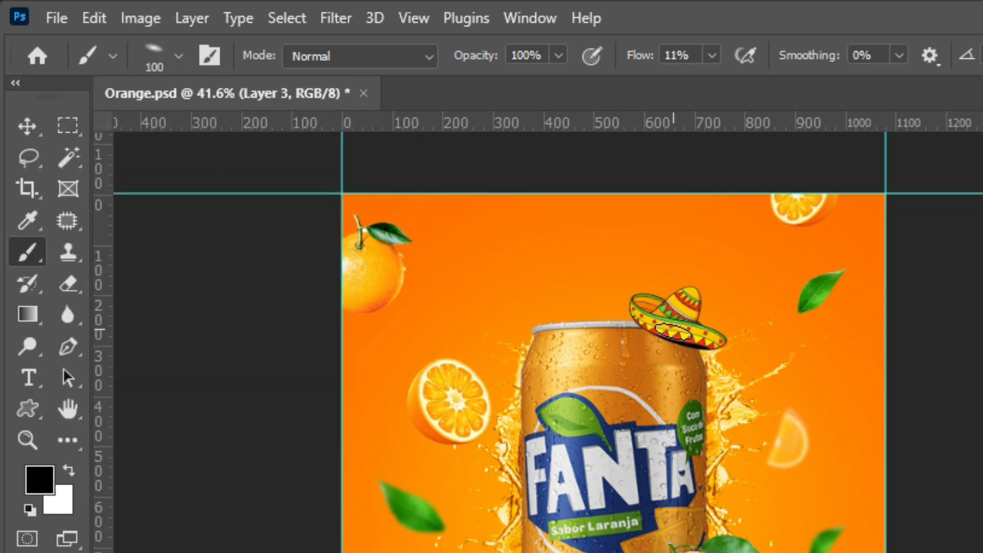
pyautogui.press(']')
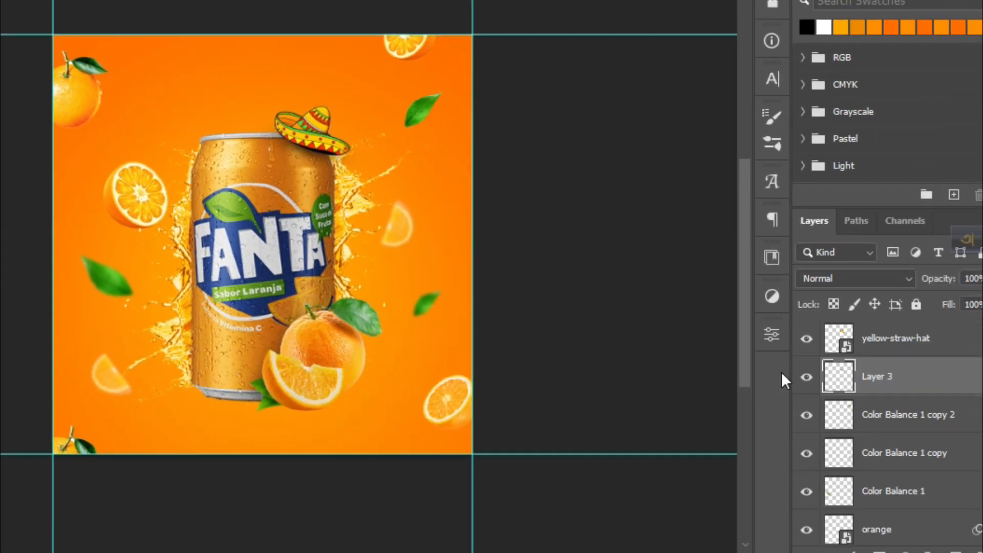
# - Move Layer 3 directly above the fanta layer and clip it to the can with a clipping mask
pyautogui.click(806, 376)
pyautogui.click(806, 377)
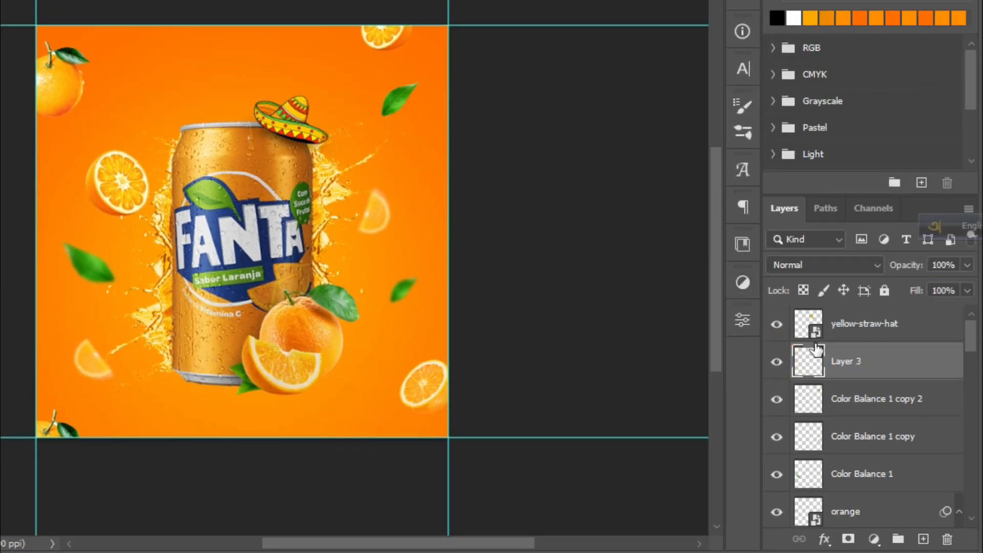
pyautogui.scroll(-2, 852, 361)
pyautogui.scroll(2, 867, 340)
pyautogui.moveTo(882, 364)
pyautogui.mouseDown()
pyautogui.moveTo(868, 533)
pyautogui.moveTo(884, 312)
pyautogui.moveTo(885, 360)
pyautogui.mouseUp()
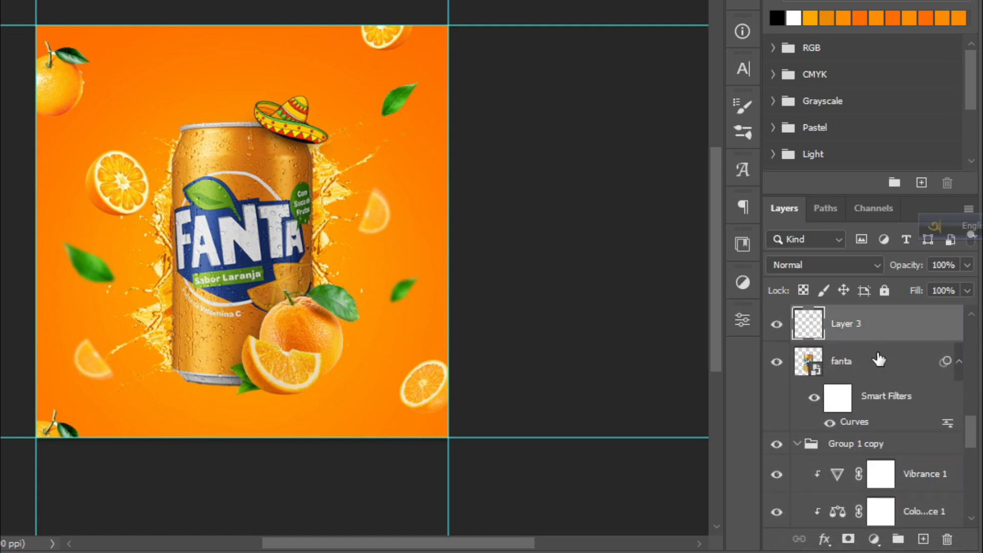
pyautogui.rightClick(866, 336)
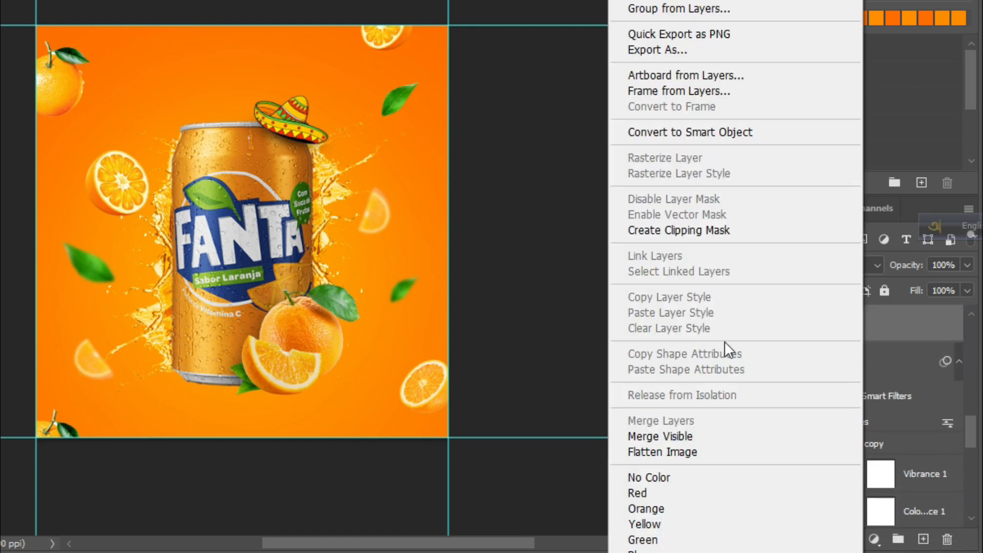
pyautogui.click(695, 230)
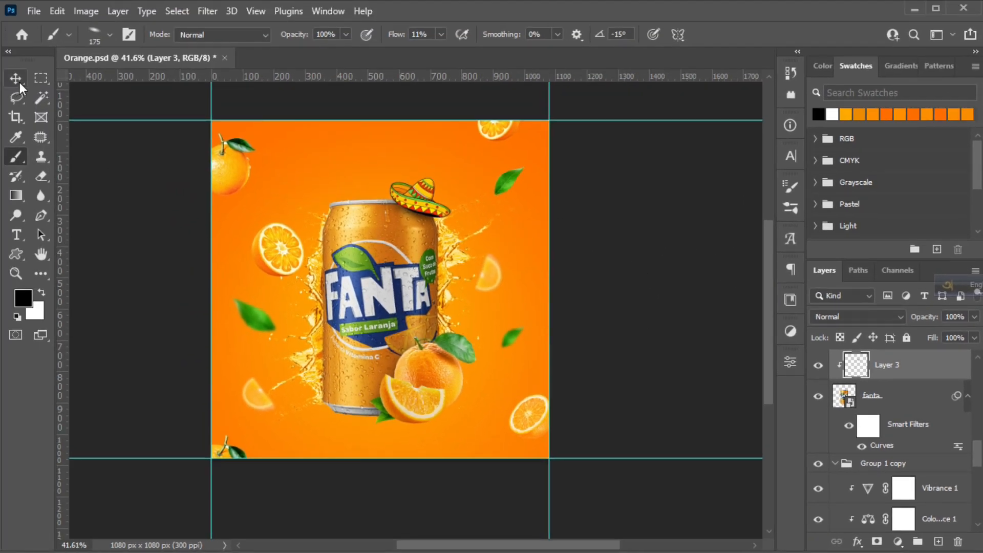
# - Open yellow straw.png as a separate document
pyautogui.click(19, 81)
pyautogui.scroll(1, 549, 208)
pyautogui.click(267, 550)
pyautogui.moveTo(358, 203); pyautogui.dragTo(353, 60)
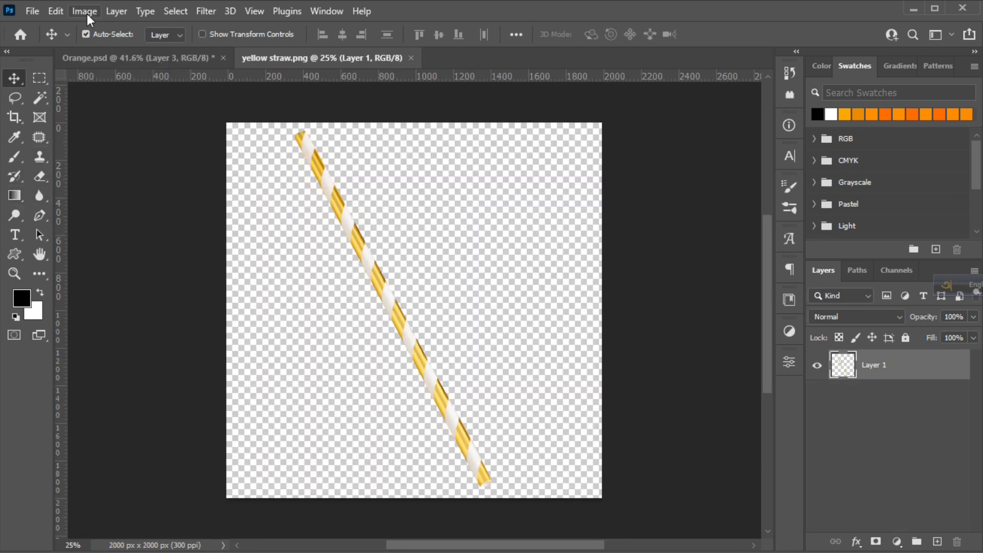
# - Start Perspective Warp on the straw with one quad around its upper end and a joined quad covering the rest, ready for warping
pyautogui.click(55, 11)
pyautogui.click(103, 320)
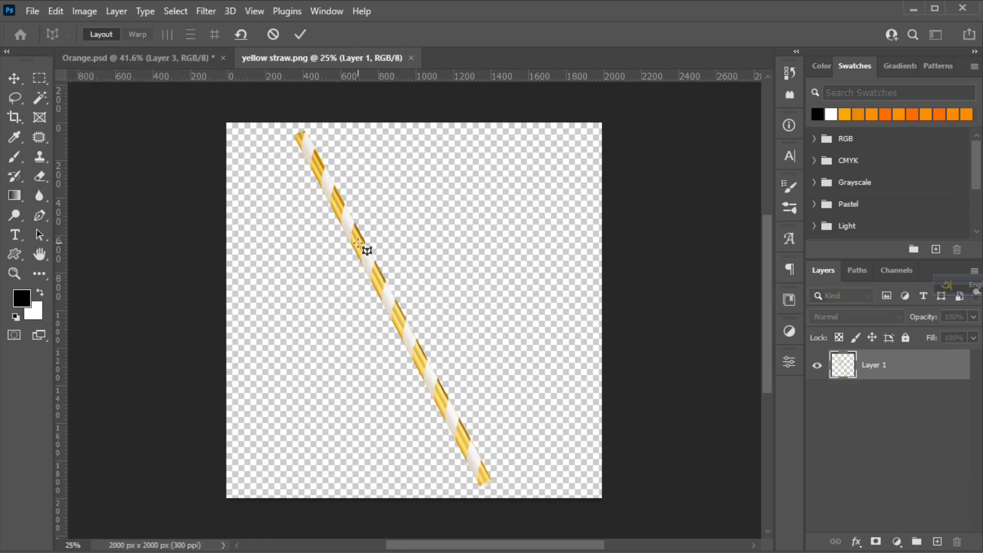
pyautogui.moveTo(303, 167); pyautogui.dragTo(378, 235)
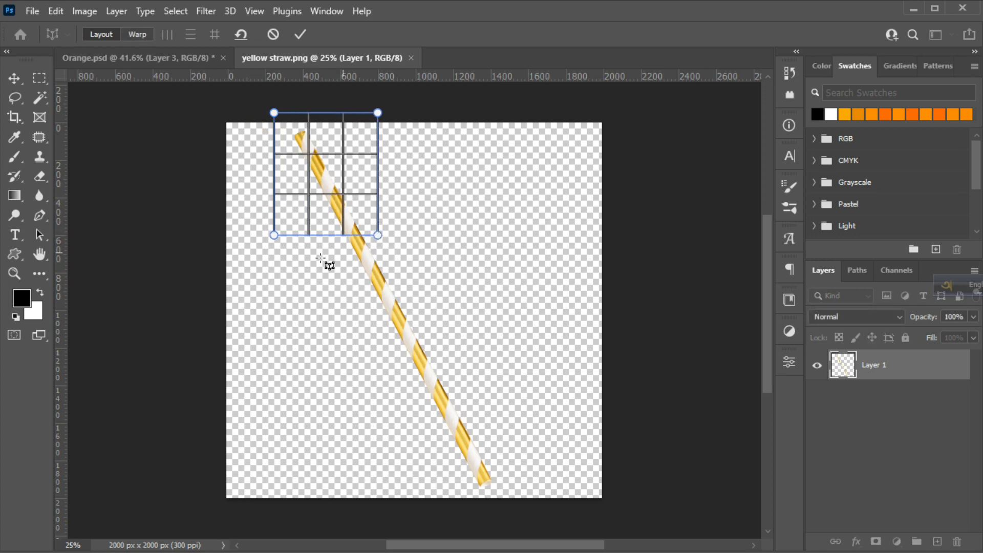
pyautogui.moveTo(274, 247); pyautogui.dragTo(504, 493)
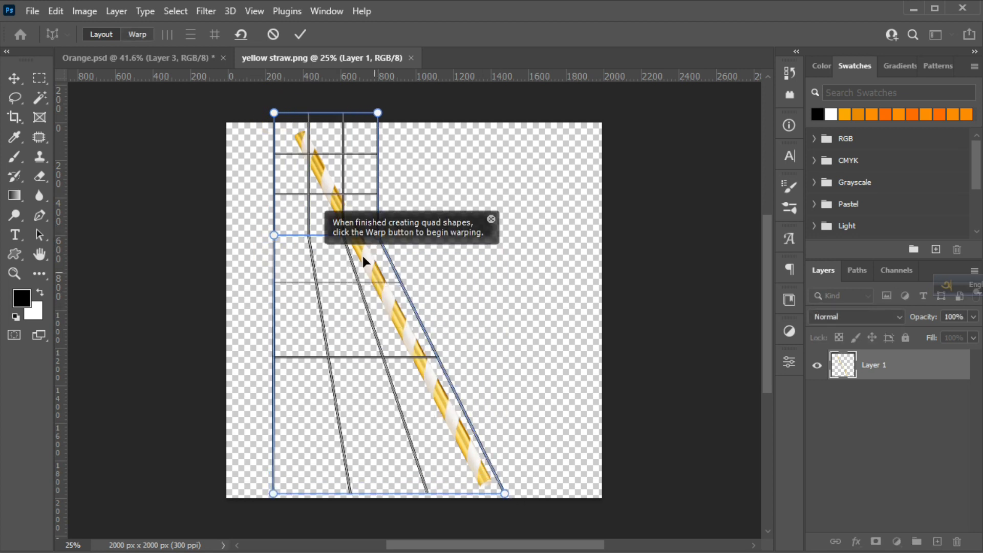
pyautogui.click(137, 34)
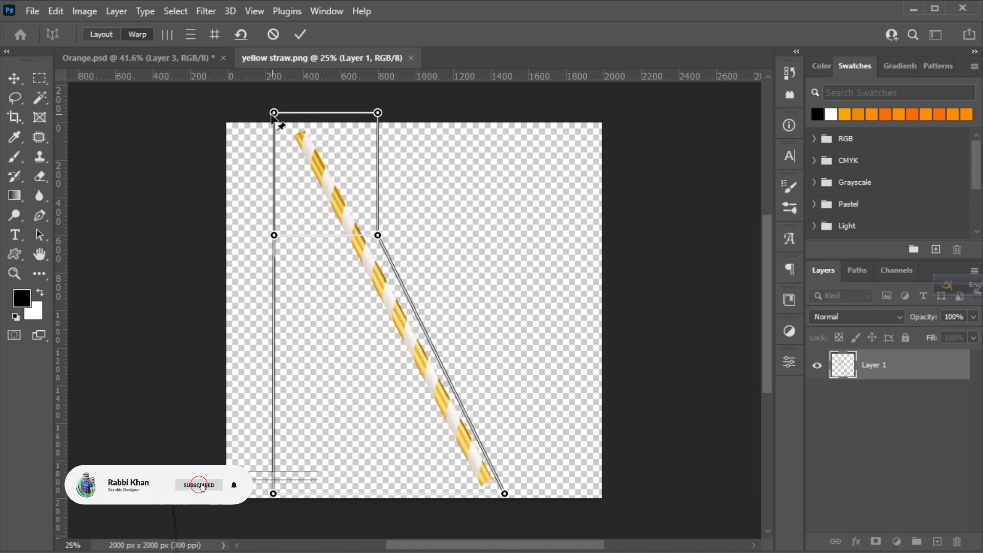
# - Bend the straw by warping the upper quad toward the left and swinging the lower end of the straw inward
pyautogui.moveTo(273, 113); pyautogui.dragTo(238, 151)
pyautogui.moveTo(505, 494); pyautogui.dragTo(441, 488)
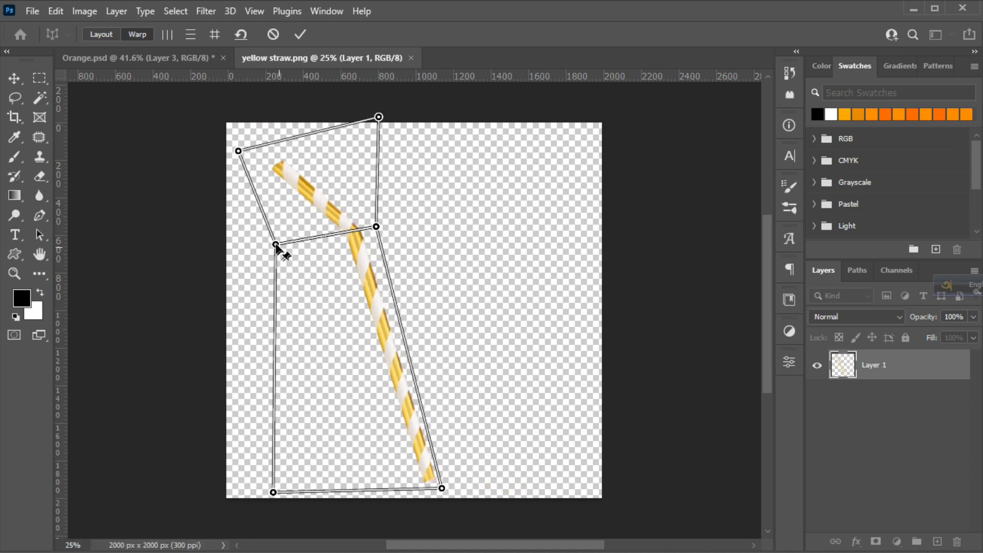
pyautogui.moveTo(276, 244); pyautogui.dragTo(263, 254)
pyautogui.moveTo(378, 233); pyautogui.dragTo(362, 217)
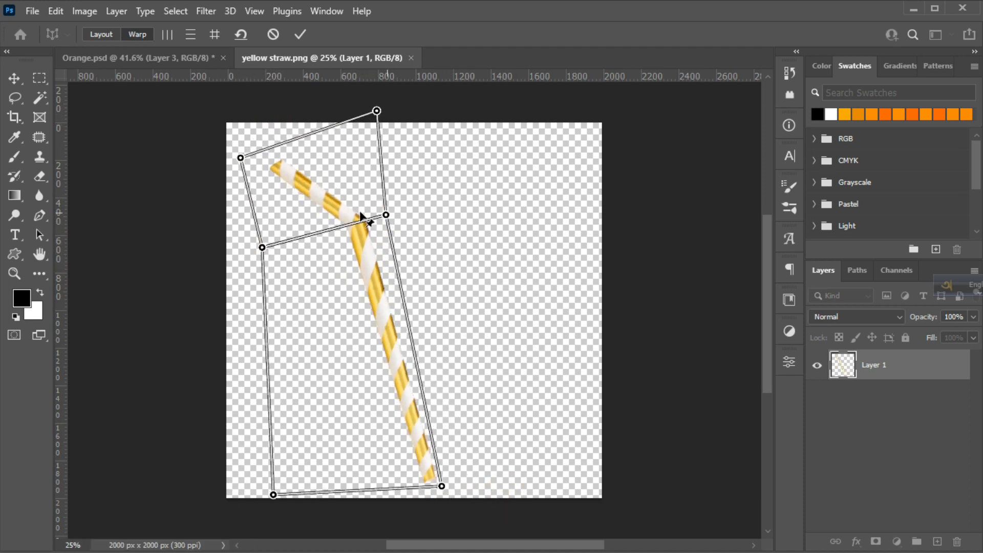
pyautogui.moveTo(377, 110); pyautogui.dragTo(379, 103)
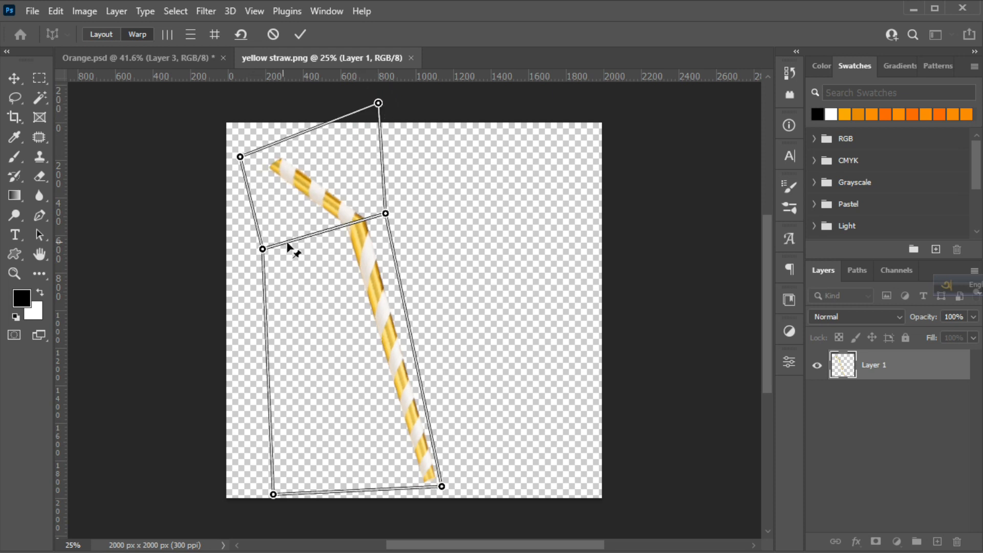
pyautogui.moveTo(262, 251); pyautogui.dragTo(259, 253)
pyautogui.moveTo(240, 157); pyautogui.dragTo(235, 168)
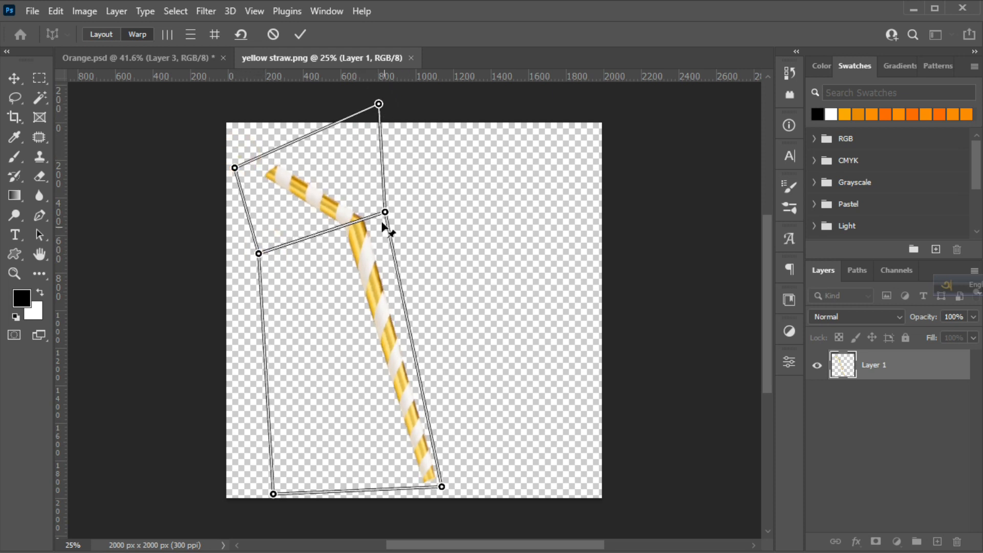
# - Refine the straw's bend by making its lower section steeper and adjusting its upper tip, and apply the Perspective Warp
pyautogui.moveTo(259, 254); pyautogui.dragTo(263, 251)
pyautogui.moveTo(274, 494)
pyautogui.mouseDown()
pyautogui.moveTo(277, 474)
pyautogui.moveTo(274, 486)
pyautogui.mouseUp()
pyautogui.moveTo(385, 211); pyautogui.dragTo(390, 207)
pyautogui.moveTo(234, 166); pyautogui.dragTo(233, 160)
pyautogui.moveTo(442, 486); pyautogui.dragTo(408, 474)
pyautogui.moveTo(391, 208); pyautogui.dragTo(368, 210)
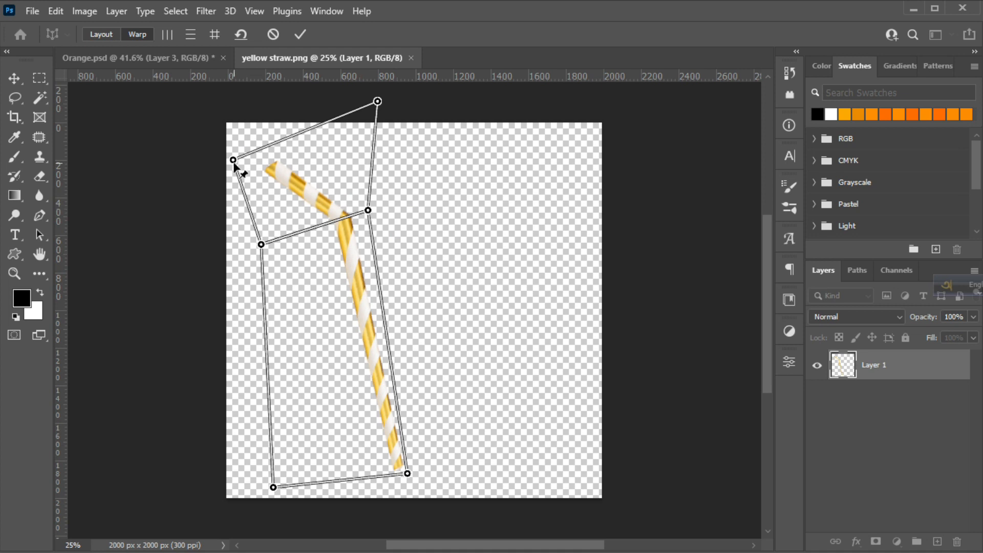
pyautogui.moveTo(233, 161); pyautogui.dragTo(239, 171)
pyautogui.click(300, 34)
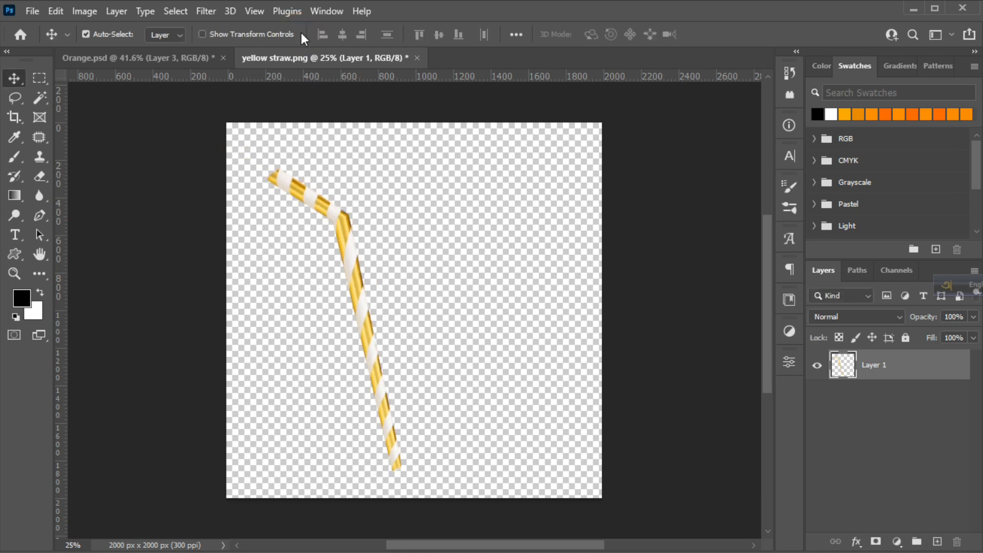
# - Bring the bent straw into Orange.psd and place its layer directly below the fanta layer
pyautogui.moveTo(285, 197); pyautogui.dragTo(360, 214)
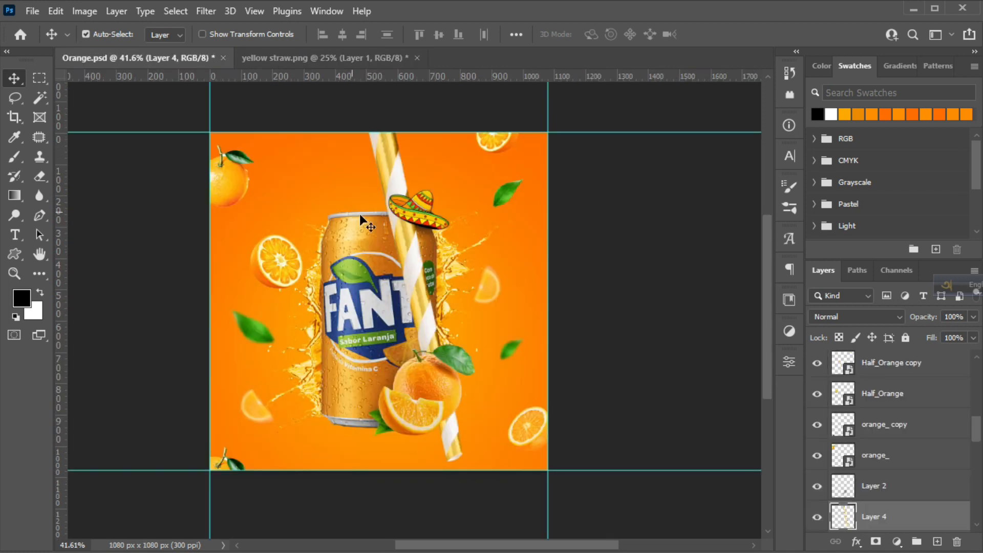
pyautogui.scroll(-3, 886, 476)
pyautogui.moveTo(908, 430); pyautogui.dragTo(906, 507)
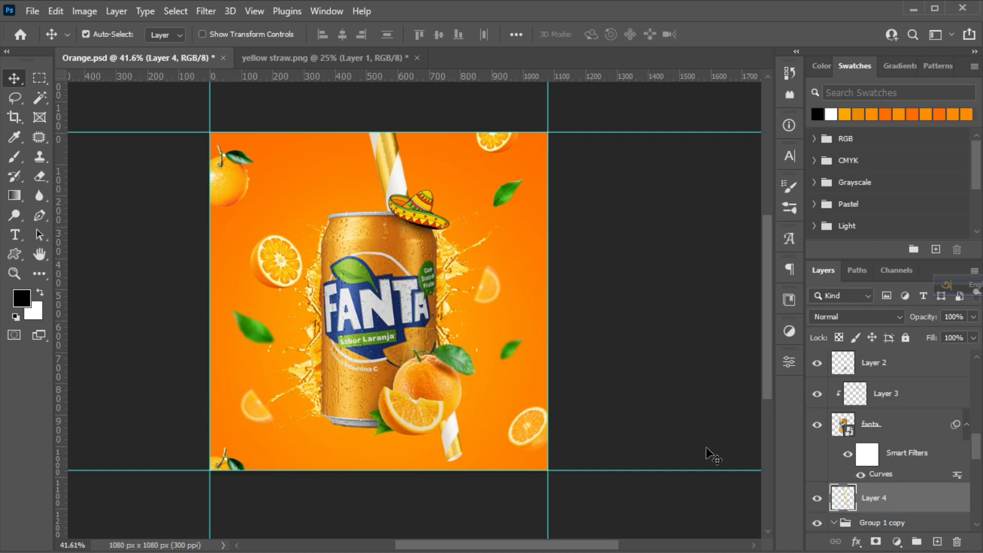
# - Scale the straw down and position it behind the can so only its bent upper part rises above the rim
pyautogui.hotkey('ctrl', 't')
pyautogui.moveTo(425, 205); pyautogui.dragTo(377, 256)
pyautogui.moveTo(353, 187); pyautogui.dragTo(352, 172)
pyautogui.moveTo(301, 138); pyautogui.dragTo(370, 193)
pyautogui.click(741, 35)
# - Shrink the straw a little more and set it just behind the middle of the can's rim
pyautogui.hotkey('ctrl', 't')
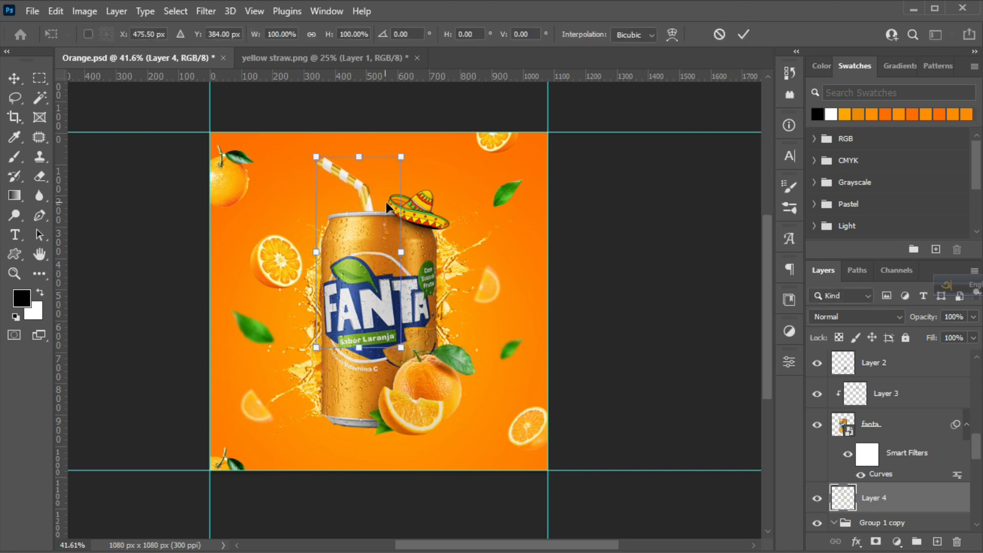
pyautogui.moveTo(401, 344); pyautogui.dragTo(380, 299)
pyautogui.moveTo(358, 188); pyautogui.dragTo(357, 183)
pyautogui.click(742, 35)
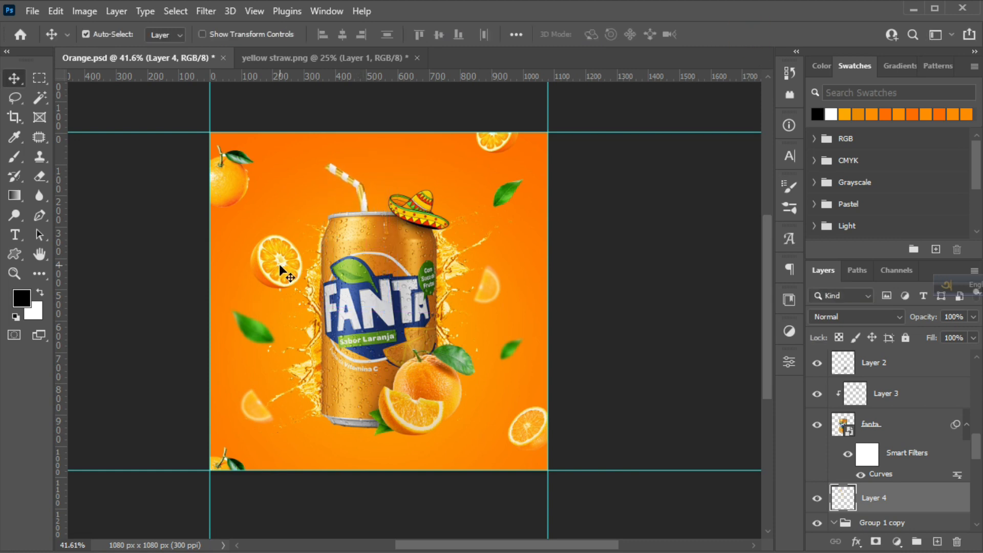
# - Darken the straw layer with a Levels adjustment by raising the black input level, and deselect the layer
pyautogui.click(363, 188)
pyautogui.click(360, 187)
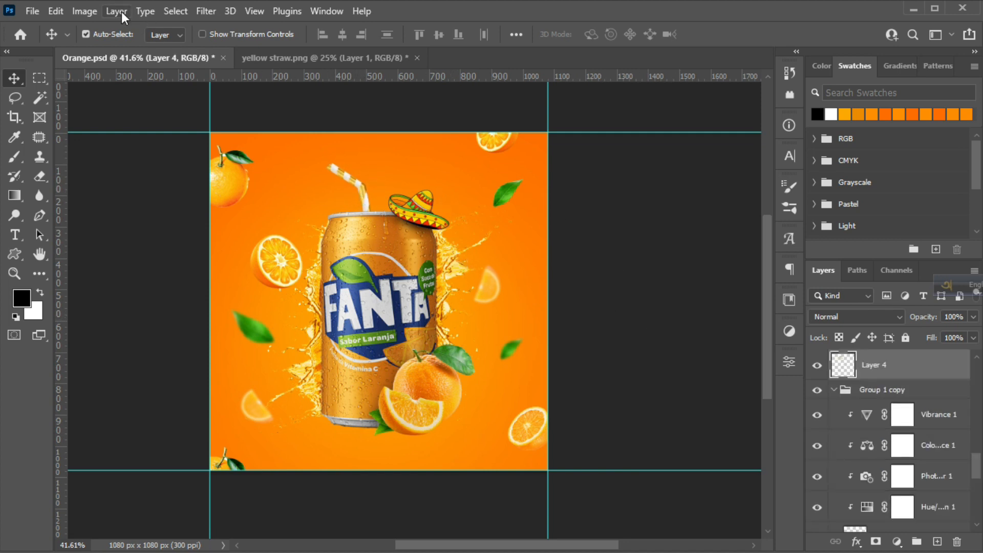
pyautogui.click(85, 10)
pyautogui.moveTo(110, 49)
pyautogui.click(259, 70)
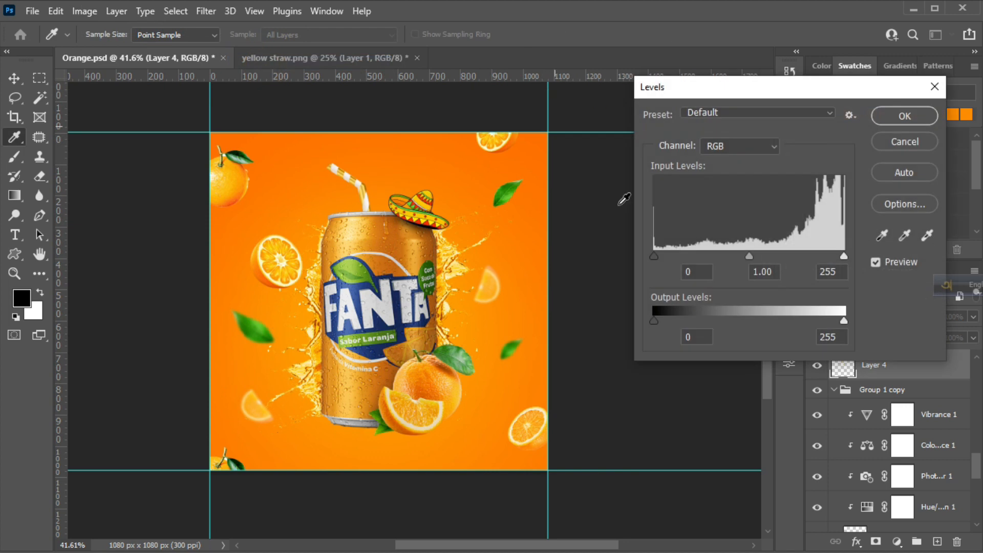
pyautogui.moveTo(695, 255)
pyautogui.mouseDown()
pyautogui.moveTo(716, 254)
pyautogui.moveTo(689, 253)
pyautogui.mouseUp()
pyautogui.click(905, 116)
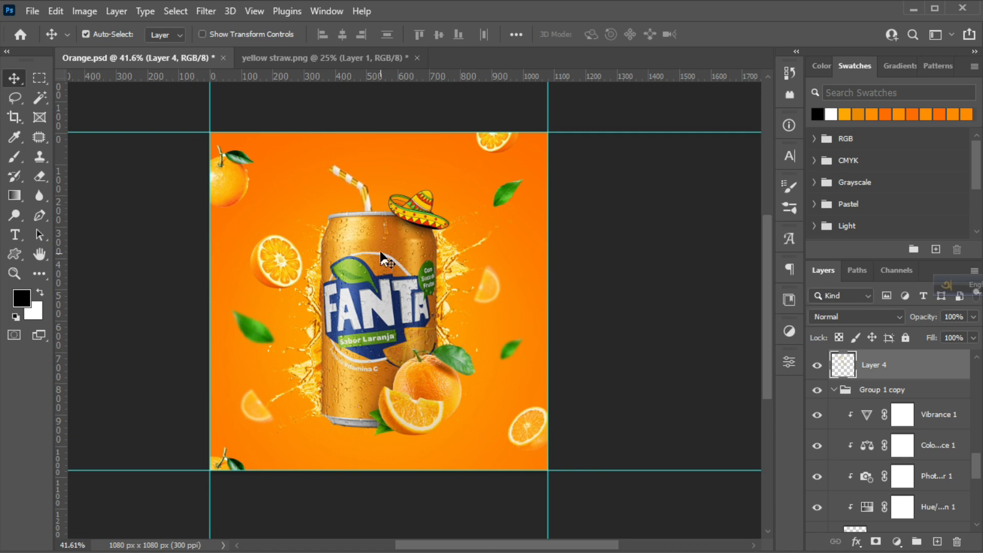
pyautogui.click(697, 215)
pyautogui.scroll(-1, 401, 410)
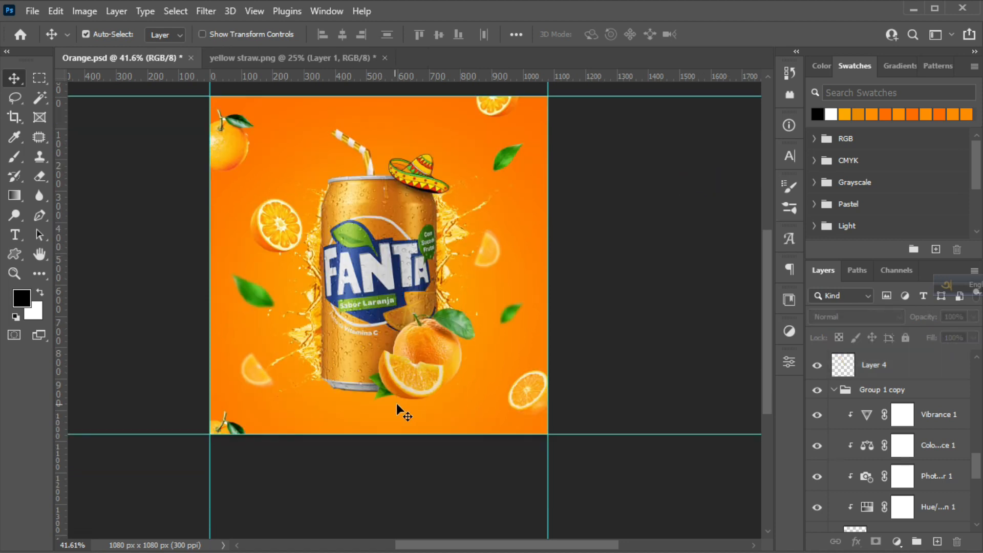
# - Collapse Group 1 copy and create a new empty layer directly below the fanta layer
pyautogui.click(353, 379)
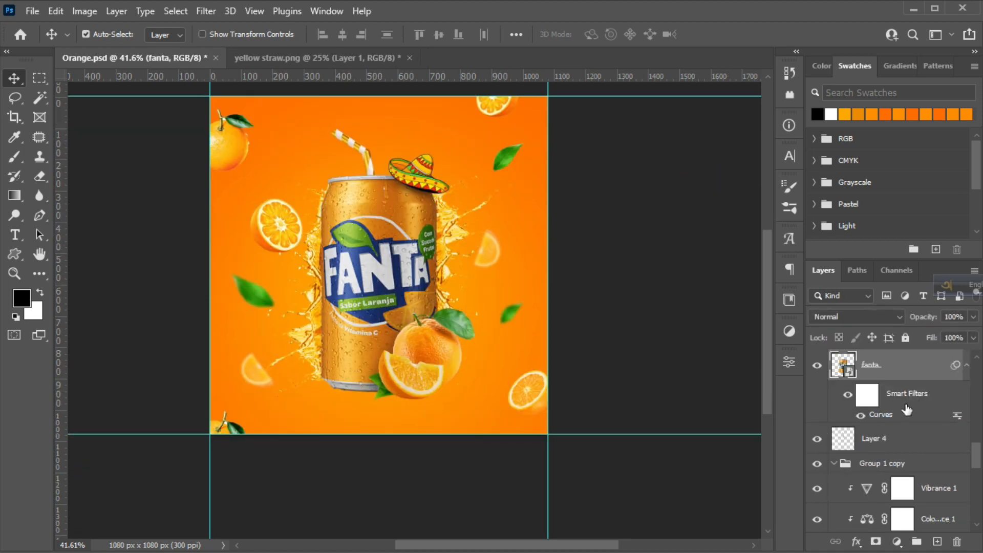
pyautogui.click(843, 463)
pyautogui.click(833, 463)
pyautogui.click(886, 375)
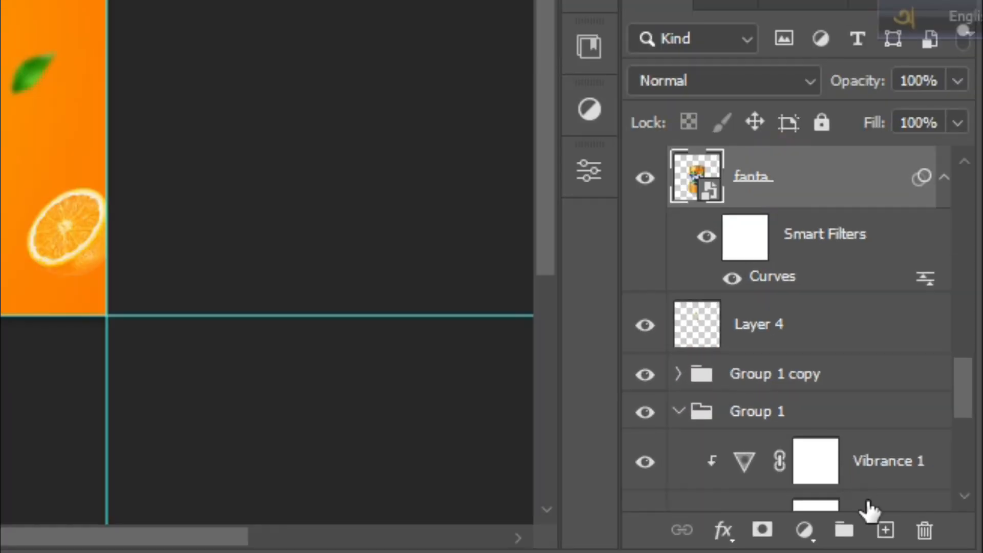
pyautogui.click(937, 541)
pyautogui.moveTo(918, 367); pyautogui.dragTo(919, 372)
pyautogui.moveTo(848, 194); pyautogui.dragTo(856, 334)
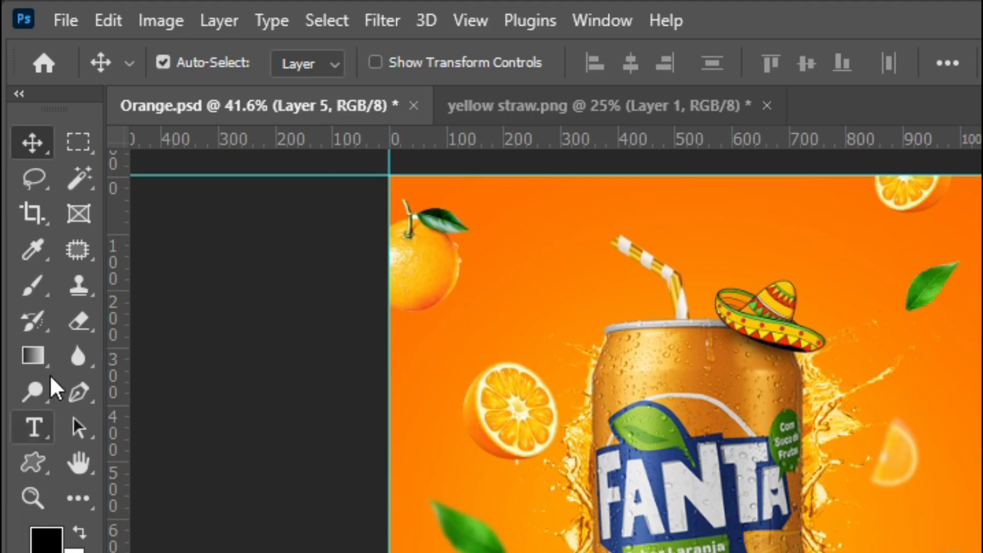
# - Paint a soft black shadow beneath the can on Layer 5 using a flattened, nearly horizontal Soft Round brush at 400 px
pyautogui.click(32, 285)
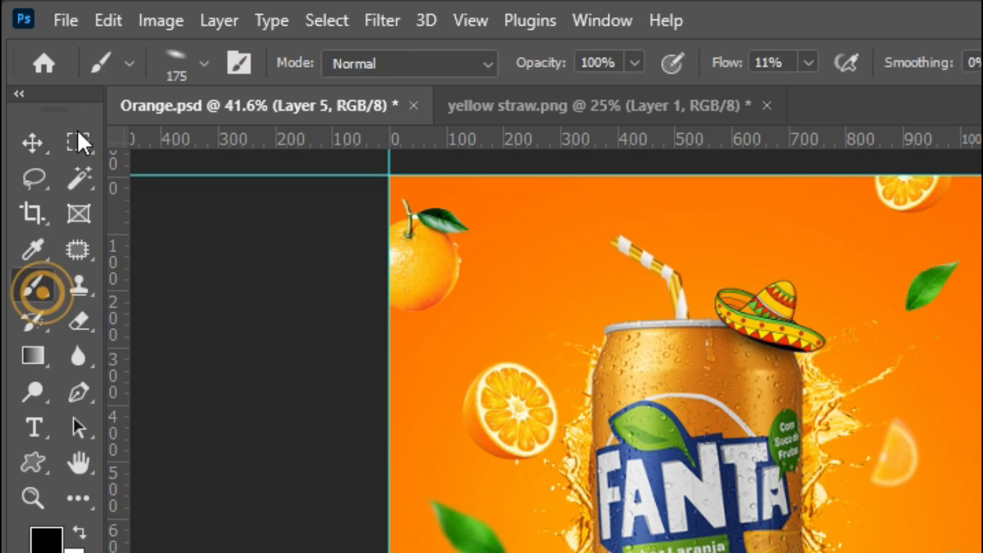
pyautogui.click(181, 52)
pyautogui.moveTo(125, 170); pyautogui.dragTo(128, 161)
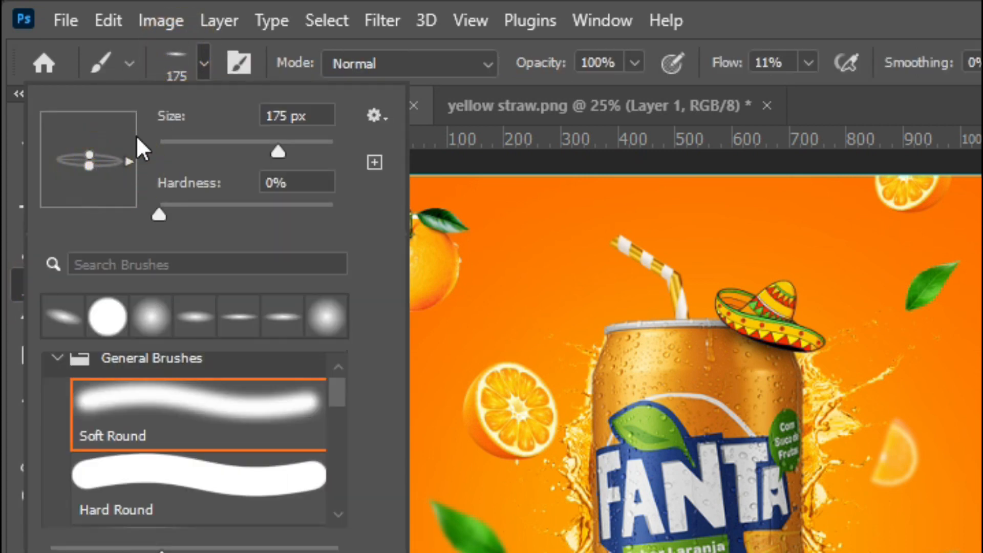
pyautogui.click(177, 57)
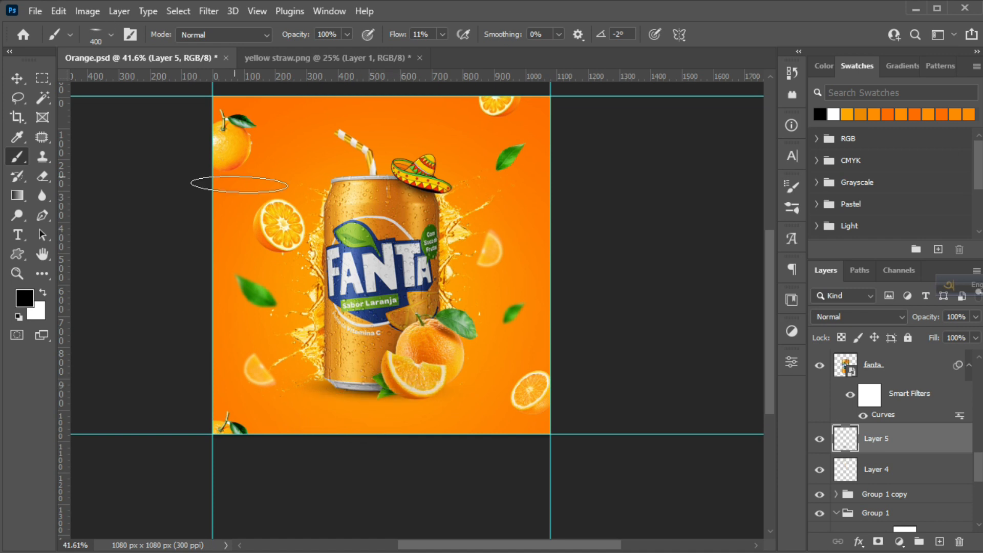
# - Reduce the brush to 200 px and extend the soft shadow beneath the oranges at the can's base
pyautogui.click(94, 34)
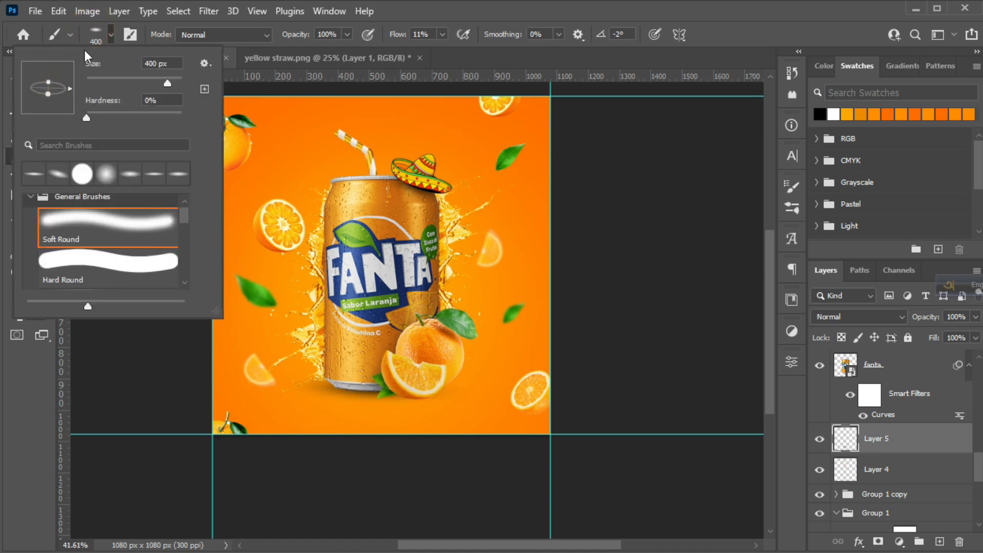
pyautogui.click(92, 39)
pyautogui.press('[')
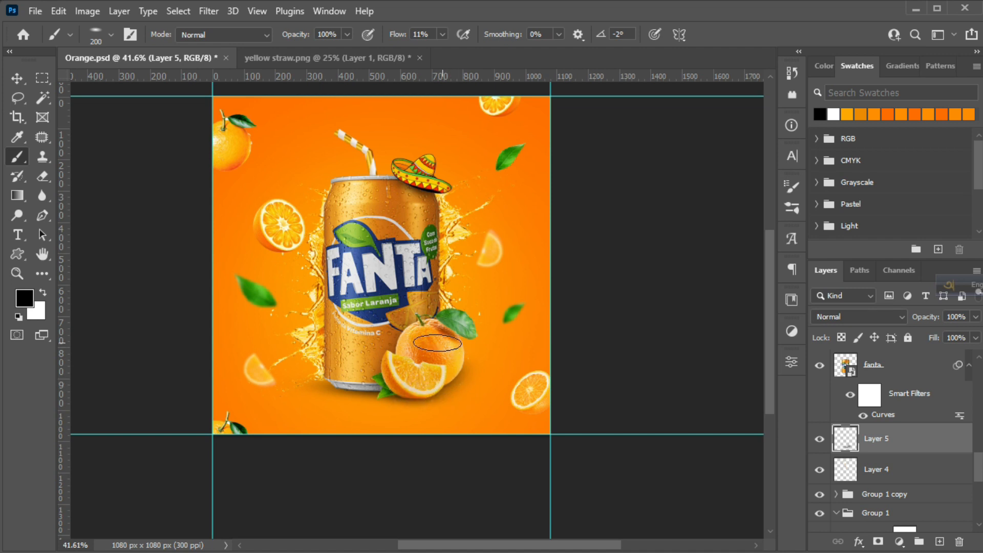
pyautogui.scroll(1, 413, 392)
# - Cut off the outer tip of the straw on Layer 4 with a rectangular selection, and clear the selection
pyautogui.click(17, 78)
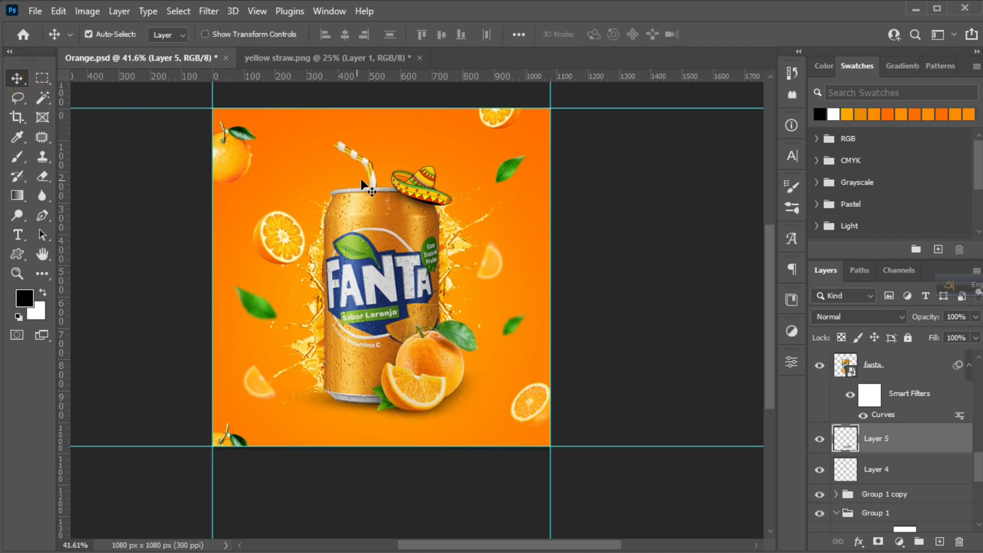
pyautogui.click(371, 173)
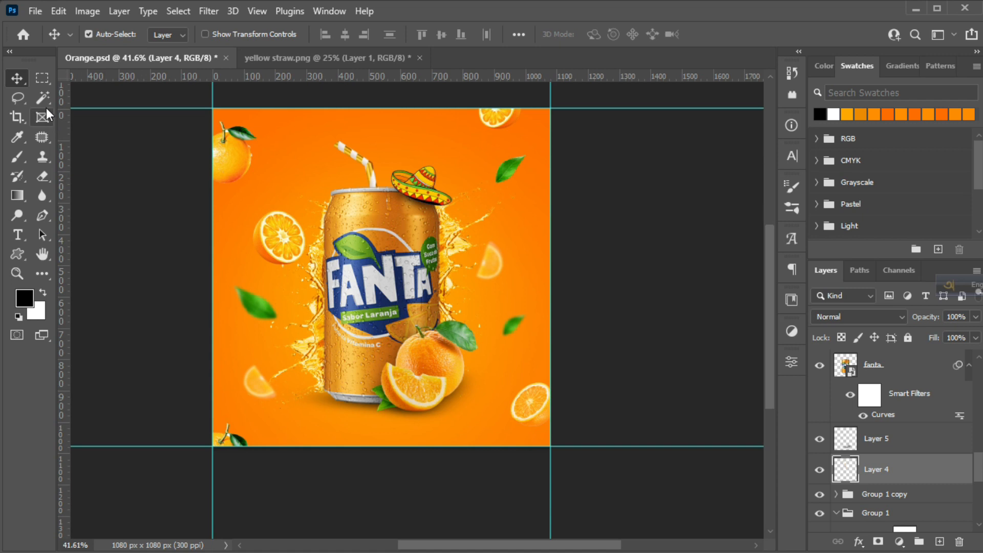
pyautogui.click(42, 77)
pyautogui.moveTo(318, 119); pyautogui.dragTo(347, 173)
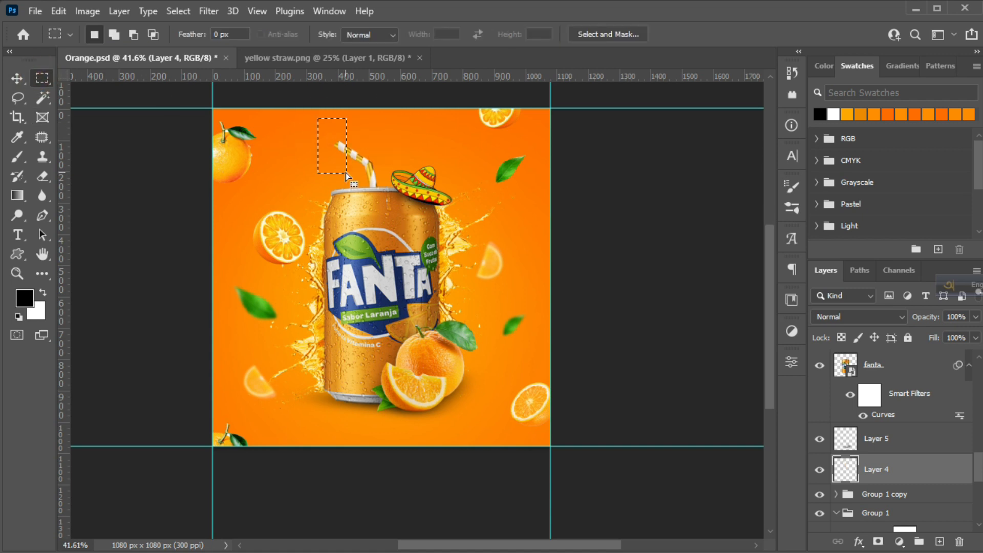
pyautogui.press('Delete')
pyautogui.hotkey('ctrl', 'd')
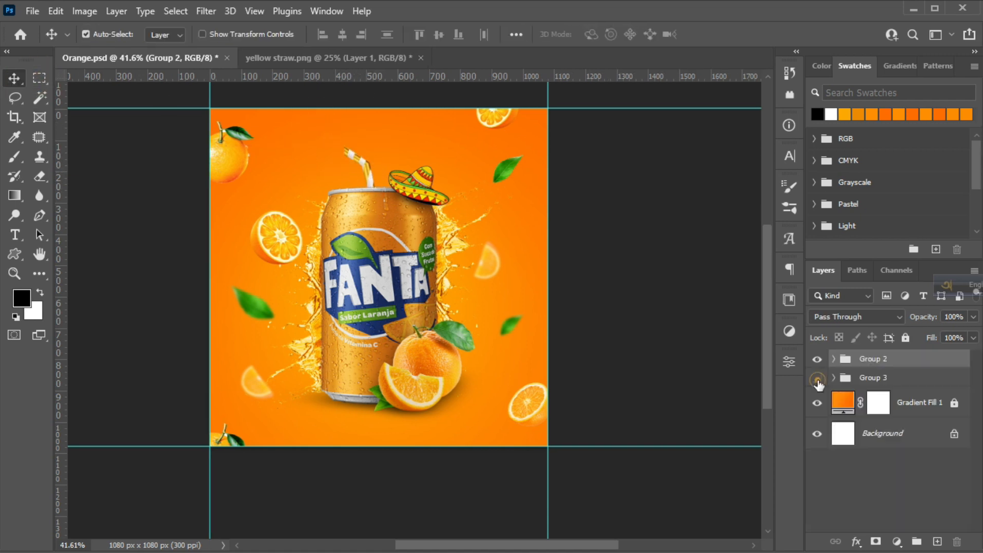
# - Scale Group 3 up to about 102.6% and nudge it left and up on the canvas
pyautogui.click(814, 364)
pyautogui.click(815, 364)
pyautogui.hotkey('ctrl', 't')
pyautogui.click(502, 229)
pyautogui.moveTo(546, 446)
pyautogui.mouseDown()
pyautogui.moveTo(560, 462)
pyautogui.moveTo(552, 458)
pyautogui.mouseUp()
pyautogui.press('Left')
pyautogui.press('Left')
pyautogui.press('Left')
pyautogui.press('Left')
pyautogui.press('Left')
pyautogui.press('Left')
pyautogui.press('Left')
pyautogui.press('Left')
pyautogui.press('Left')
pyautogui.press('Left')
pyautogui.press('Up')
pyautogui.press('Up')
pyautogui.press('Up')
pyautogui.press('Up')
pyautogui.press('Up')
pyautogui.press('Up')
pyautogui.press('Up')
pyautogui.press('Up')
pyautogui.press('Up')
pyautogui.press('Up')
pyautogui.press('Up')
pyautogui.press('Up')
pyautogui.press('Up')
pyautogui.press('Up')
pyautogui.press('Up')
pyautogui.press('Up')
pyautogui.press('Up')
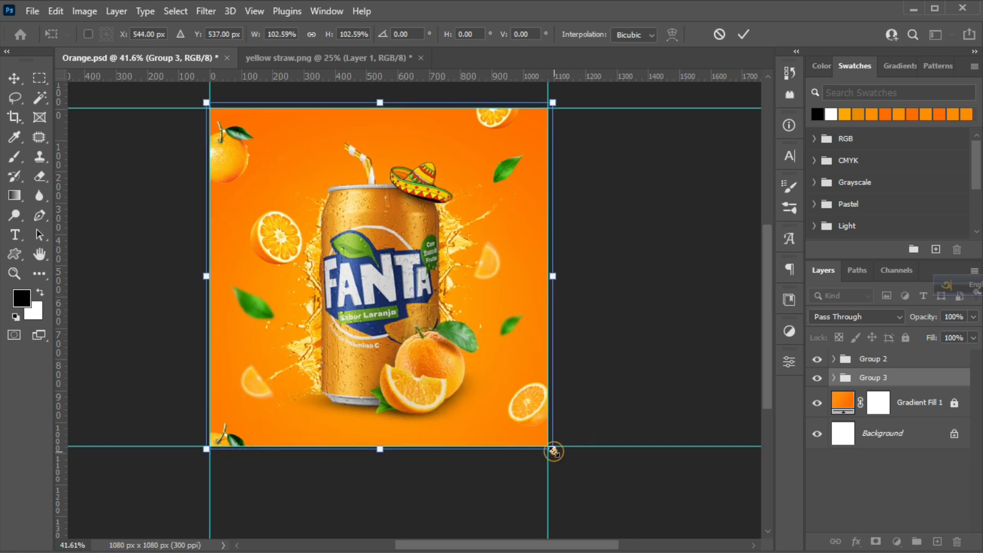
# - Enlarge Group 3 further to about 103.7%, nudge it up, and apply the transform
pyautogui.moveTo(553, 451); pyautogui.dragTo(557, 454)
pyautogui.press('Up')
pyautogui.press('Up')
pyautogui.press('Up')
pyautogui.press('Up')
pyautogui.press('Up')
pyautogui.press('Up')
pyautogui.press('Up')
pyautogui.press('Up')
pyautogui.press('Up')
pyautogui.press('Up')
pyautogui.press('Up')
pyautogui.press('Up')
pyautogui.press('Up')
pyautogui.press('Up')
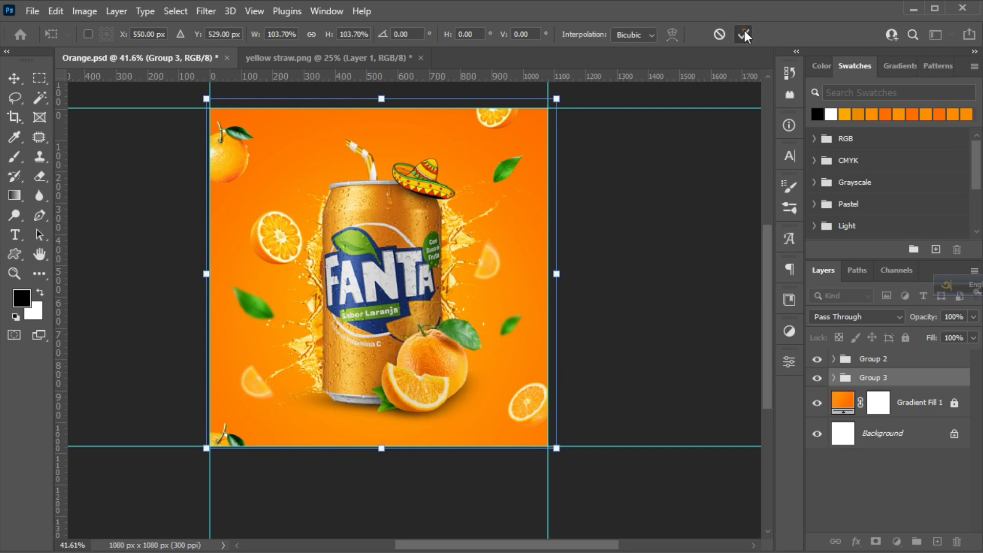
pyautogui.click(744, 34)
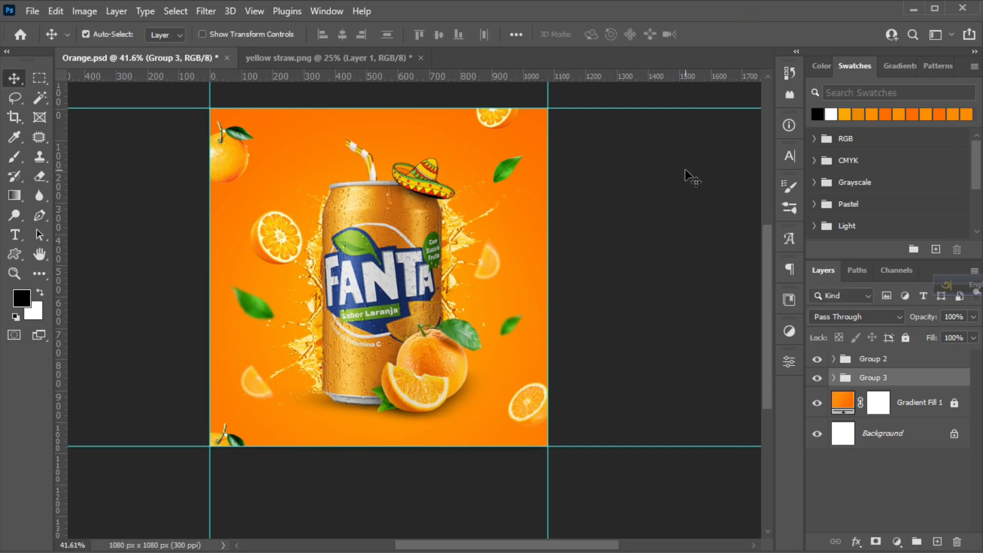
# - Enlarge the whole orange in the upper-left corner of the design, shift it slightly left, and apply the transform
pyautogui.click(648, 244)
pyautogui.click(250, 268)
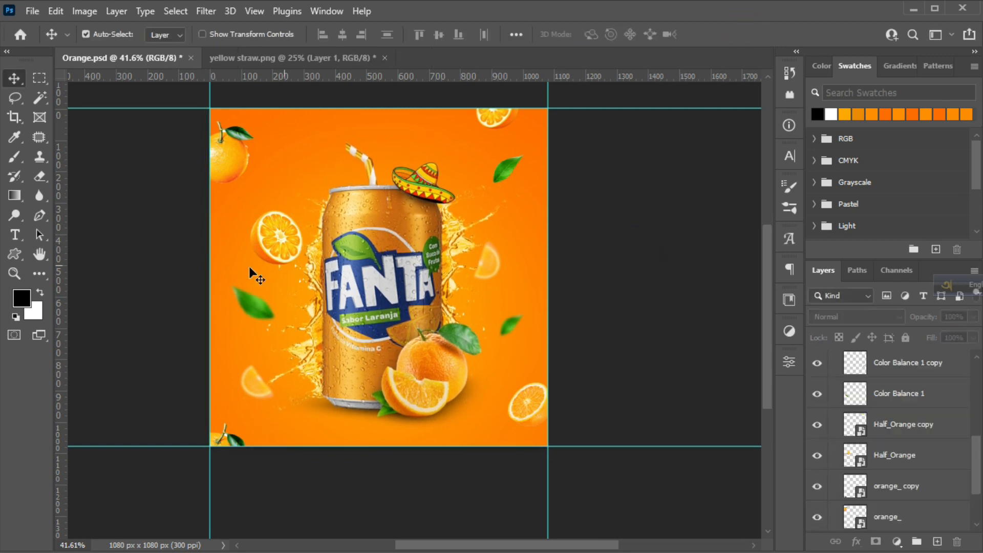
pyautogui.click(234, 151)
pyautogui.hotkey('ctrl', 't')
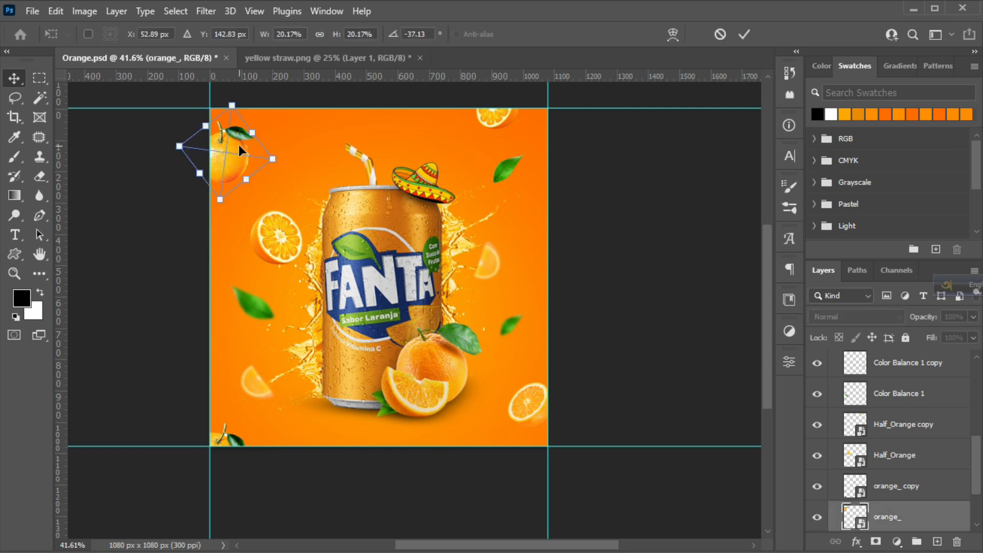
pyautogui.moveTo(231, 104); pyautogui.dragTo(231, 85)
pyautogui.moveTo(231, 139); pyautogui.dragTo(229, 139)
pyautogui.click(741, 35)
# - Stamp all visible layers into a new layer at the top of the stack and open it in the Camera Raw Filter
pyautogui.hotkey('ctrl', 'shift', 'alt', 'e')
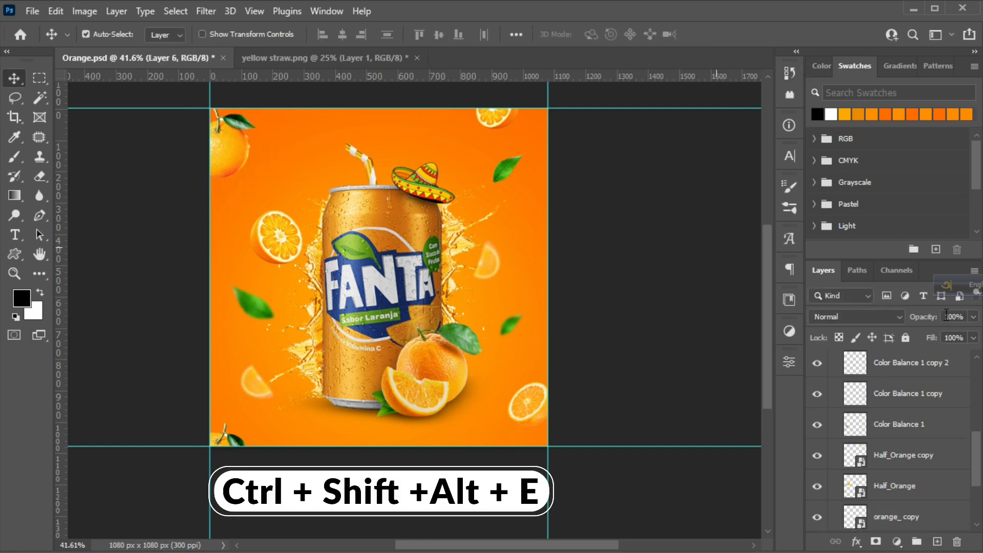
pyautogui.scroll(5, 978, 436)
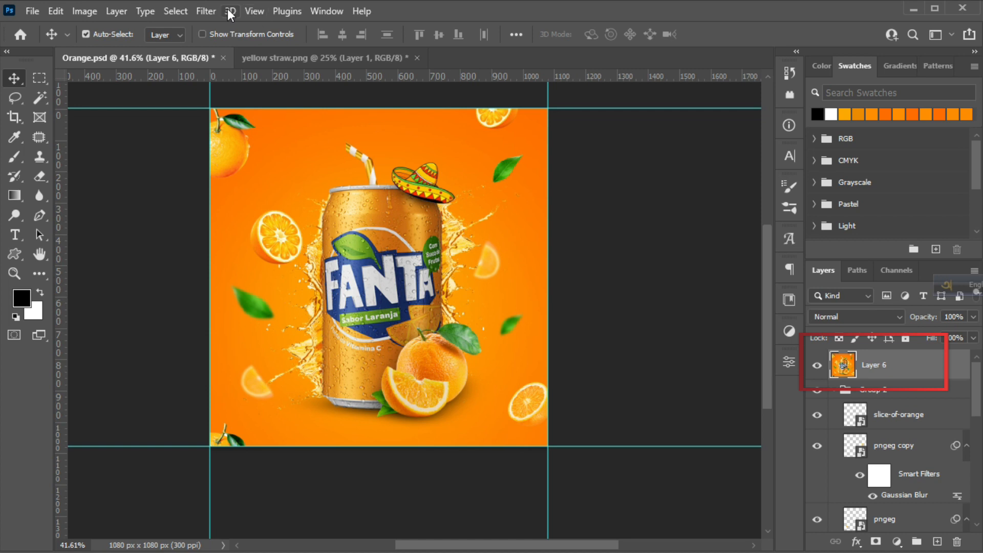
pyautogui.click(207, 11)
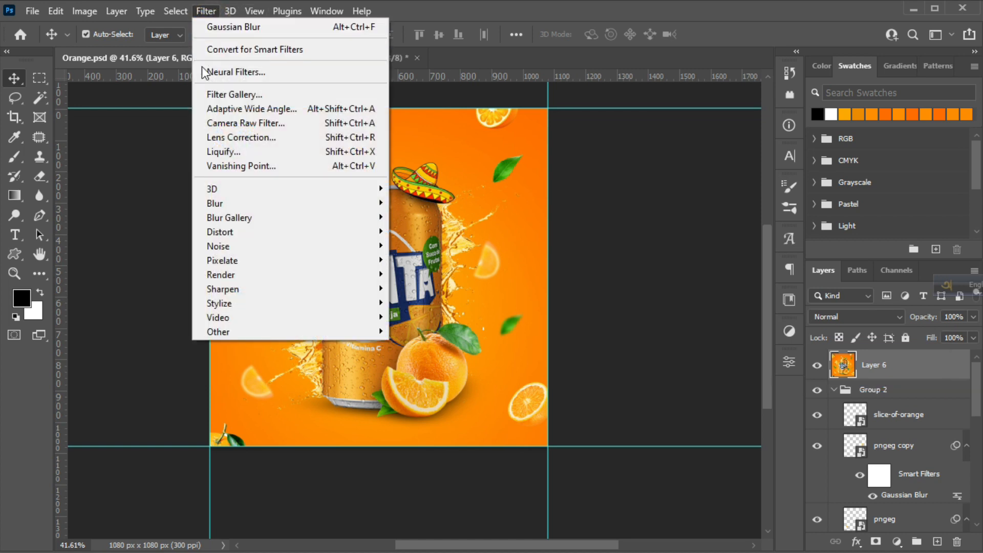
pyautogui.press('Escape')
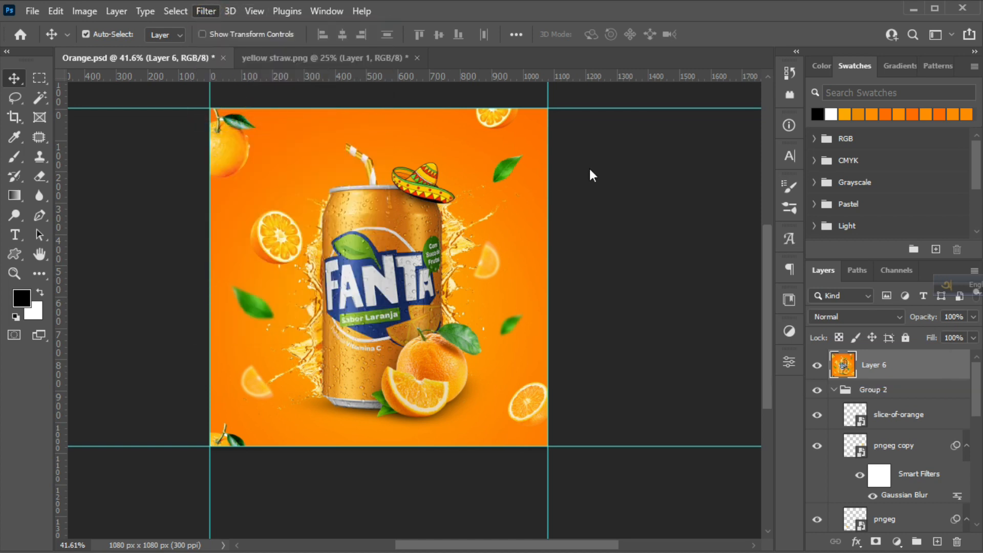
pyautogui.hotkey('ctrl', 'shift', 'a')
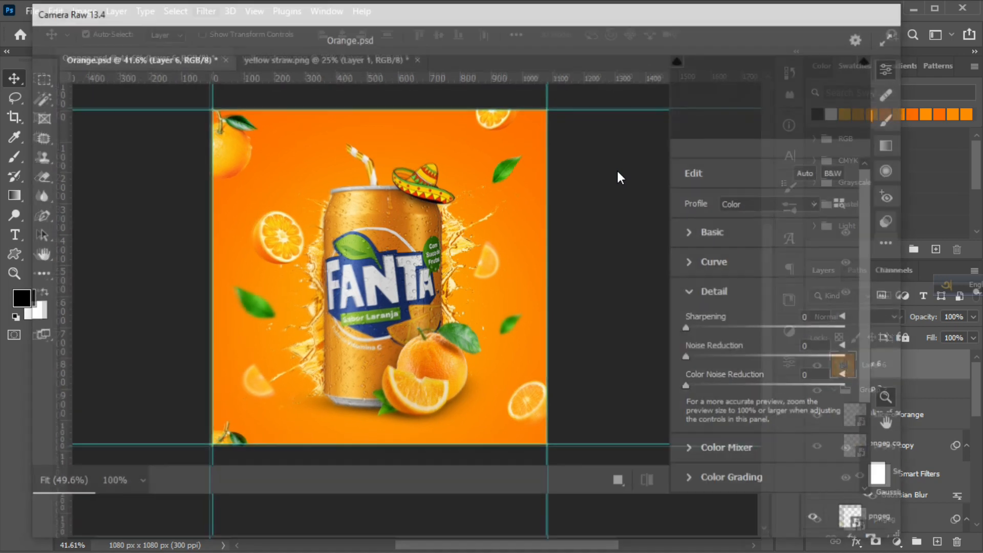
# - In the Basic adjustments, set Contrast to +4, Highlights to +4 and Clarity to +3
pyautogui.click(693, 292)
pyautogui.click(692, 231)
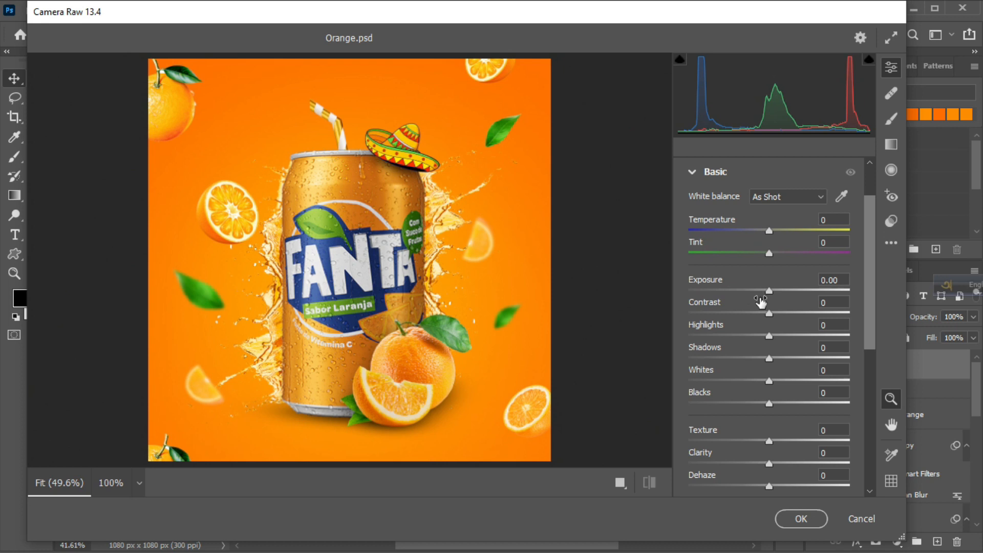
pyautogui.moveTo(771, 316); pyautogui.dragTo(772, 340)
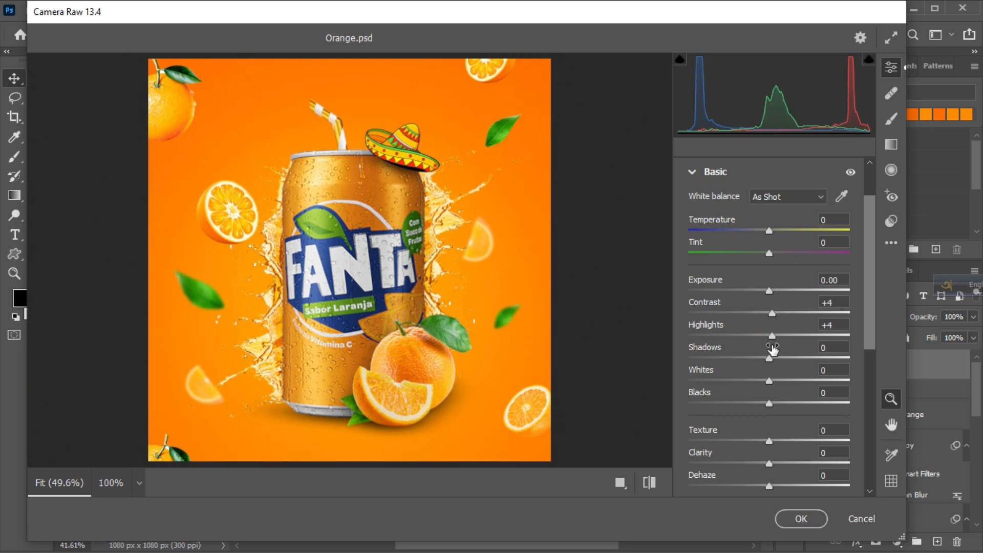
pyautogui.scroll(-1, 773, 350)
pyautogui.scroll(-1, 773, 350)
pyautogui.moveTo(769, 390); pyautogui.dragTo(775, 392)
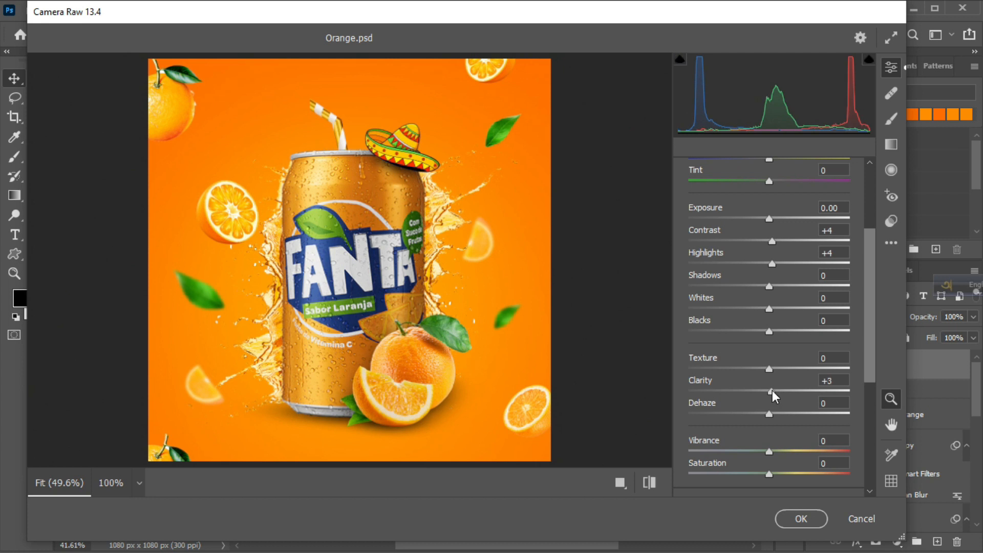
# - In the Detail adjustments, set Sharpening to 7, Noise Reduction to 21 and Color Noise Reduction to 19
pyautogui.scroll(-4, 773, 385)
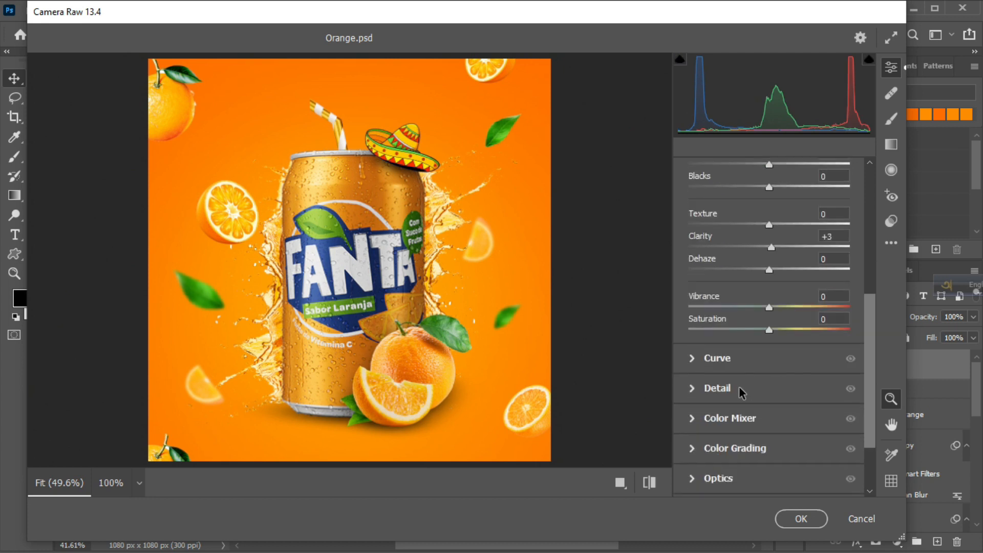
pyautogui.click(692, 388)
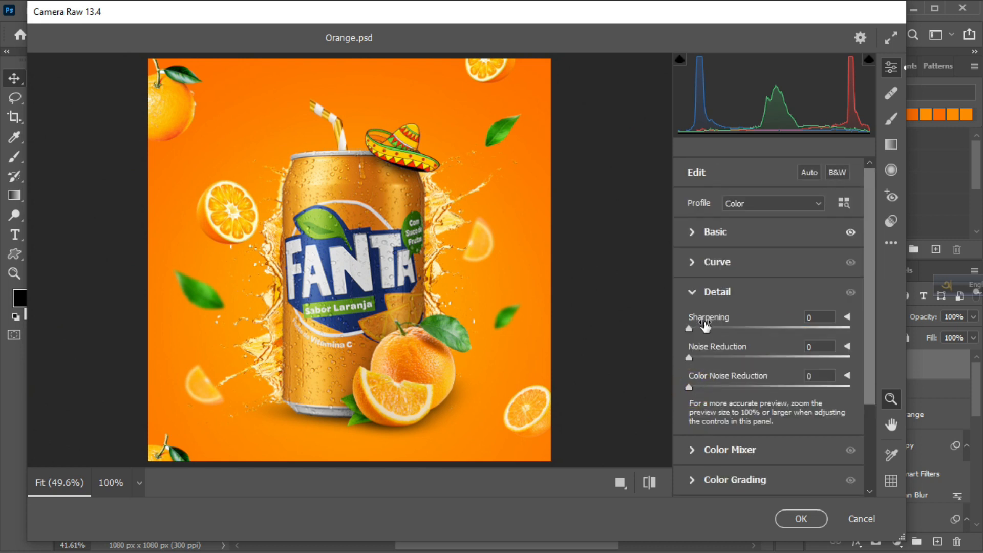
pyautogui.click(696, 328)
pyautogui.click(711, 357)
pyautogui.click(719, 386)
pyautogui.click(722, 357)
# - Set Vignetting to -11 in the Effects adjustments, compare the before and after views, and apply the Camera Raw filter
pyautogui.scroll(-3, 747, 348)
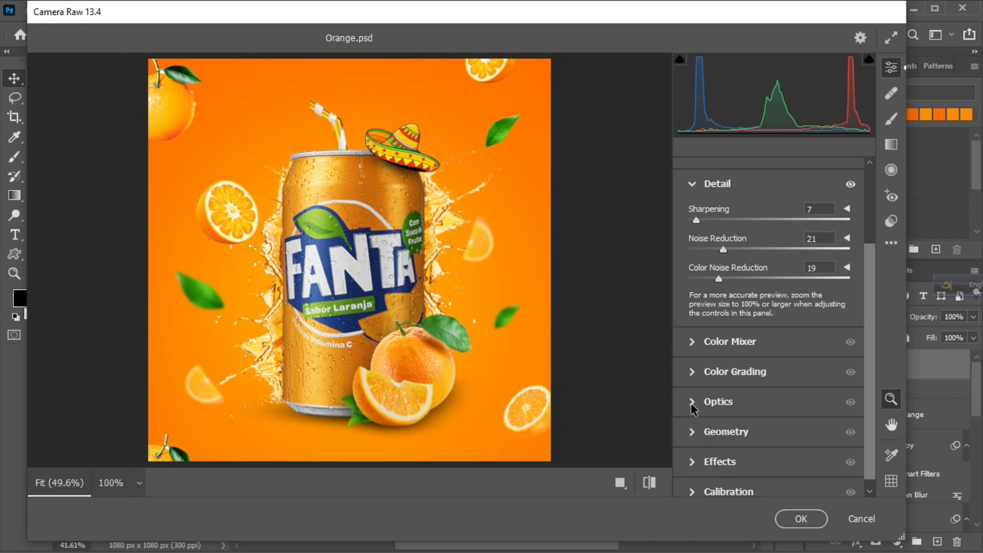
pyautogui.scroll(-1, 733, 408)
pyautogui.click(688, 452)
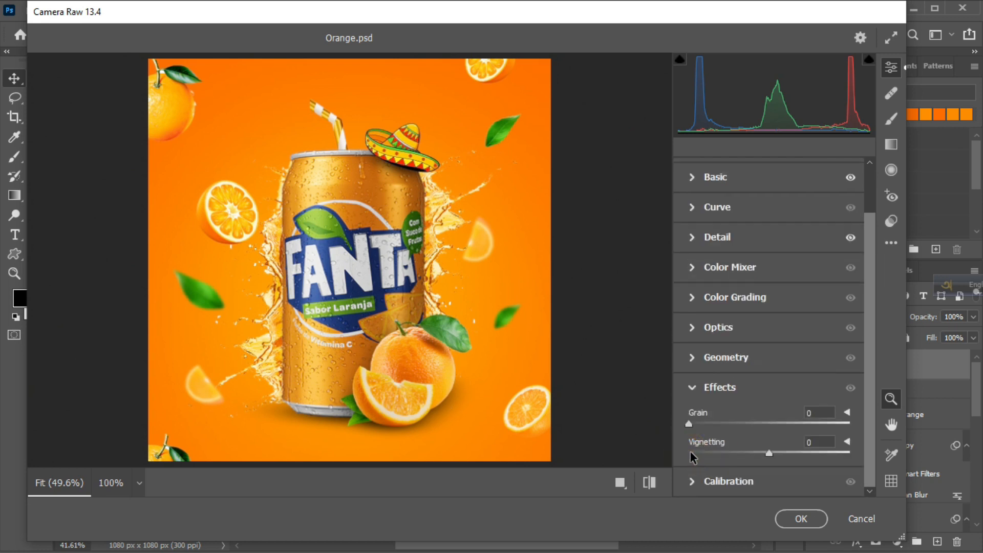
pyautogui.moveTo(767, 453); pyautogui.dragTo(759, 452)
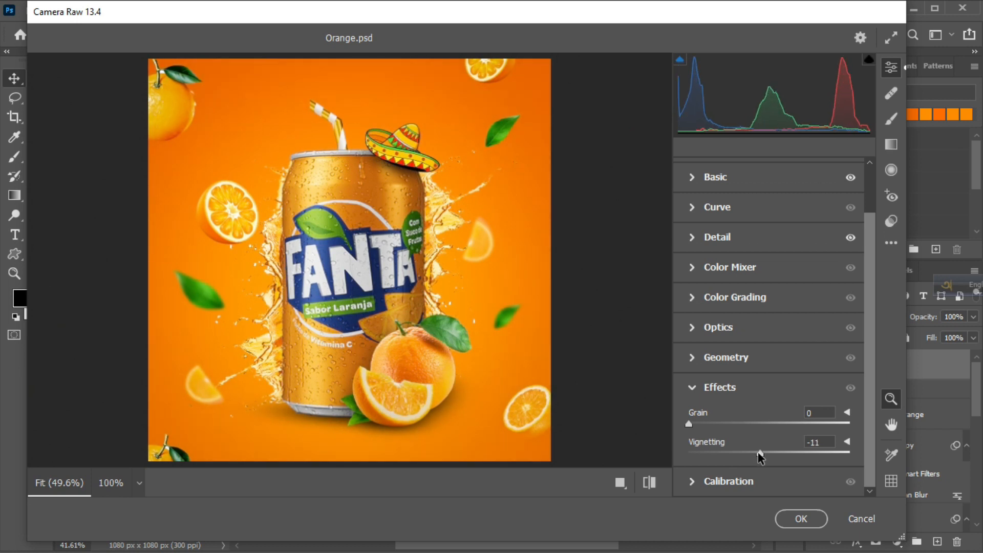
pyautogui.click(649, 484)
pyautogui.click(649, 484)
pyautogui.click(801, 519)
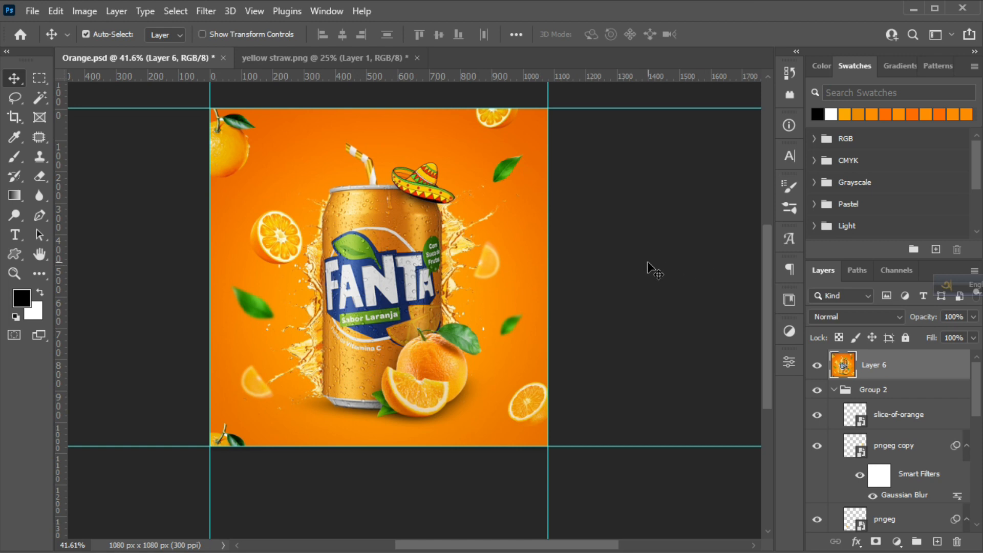
# - Toggle the visibility of Layer 6 off and on to compare the design with and without the color grading
pyautogui.click(818, 365)
pyautogui.click(819, 366)
pyautogui.click(818, 365)
pyautogui.click(818, 365)
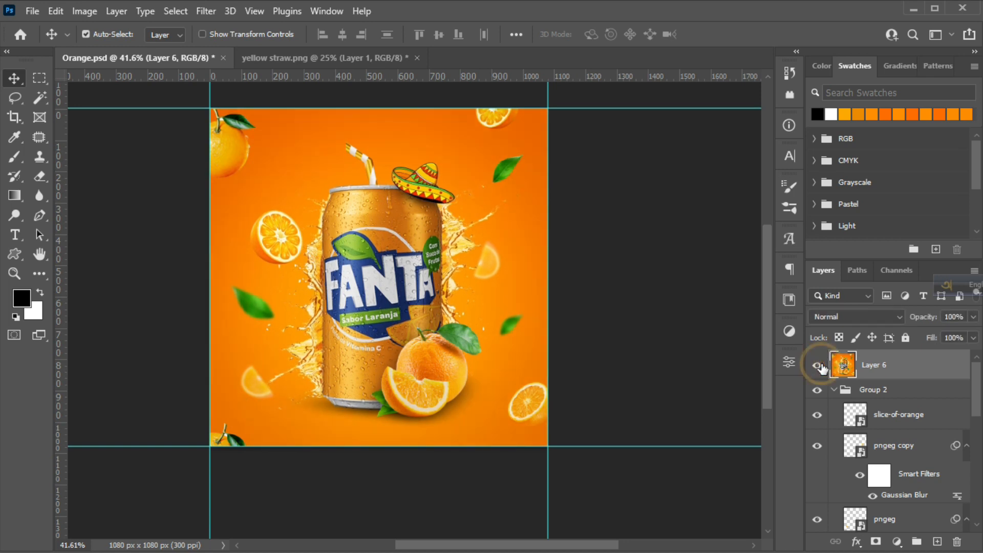
pyautogui.click(818, 365)
pyautogui.click(818, 365)
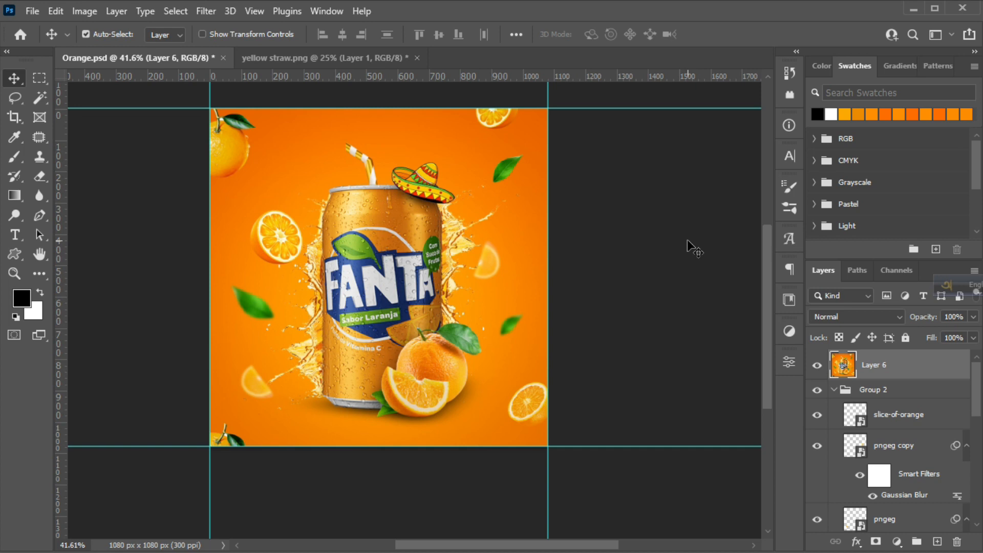
# - Export the design with Save for Web as a 1080 x 1080 px JPEG at maximum quality, saved as Orange.jpg
pyautogui.click(32, 11)
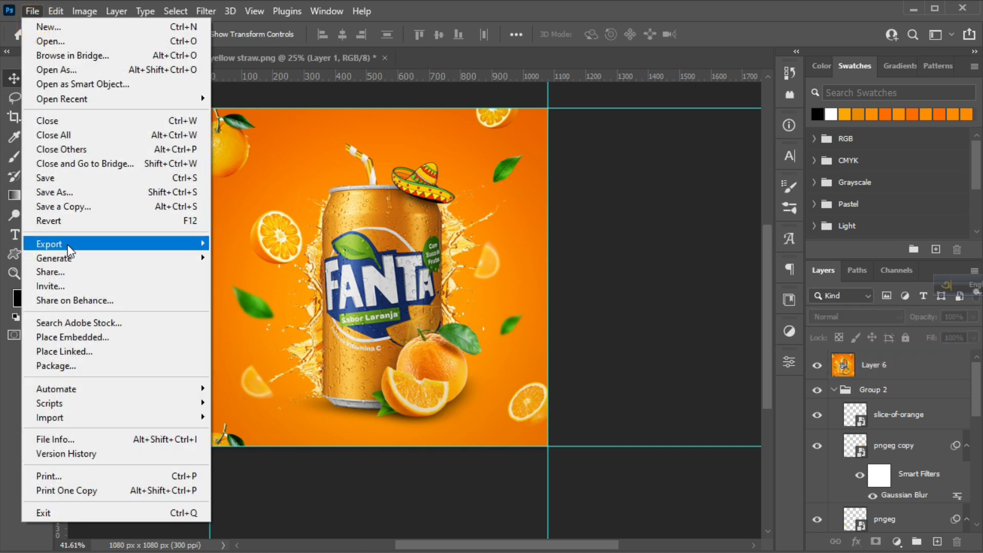
pyautogui.moveTo(164, 244)
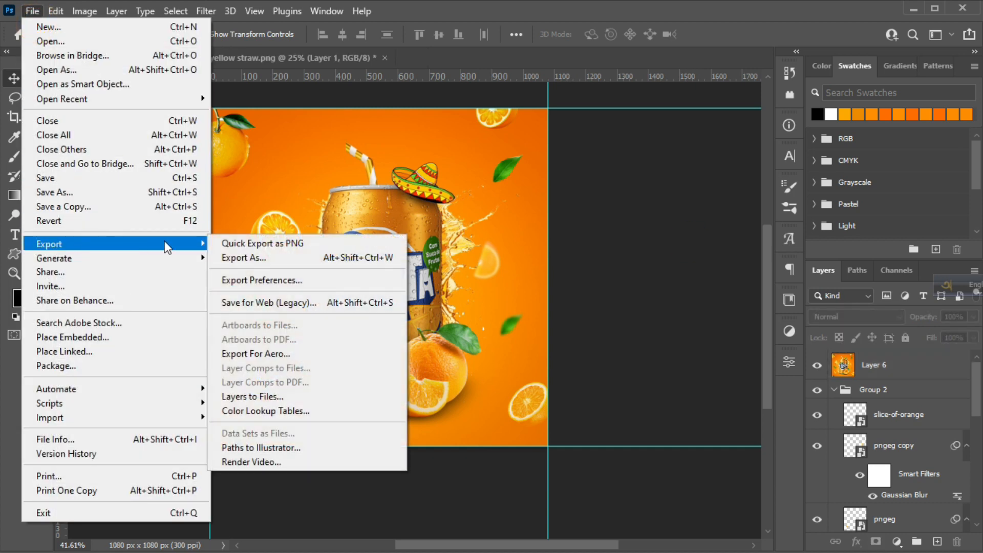
pyautogui.click(272, 302)
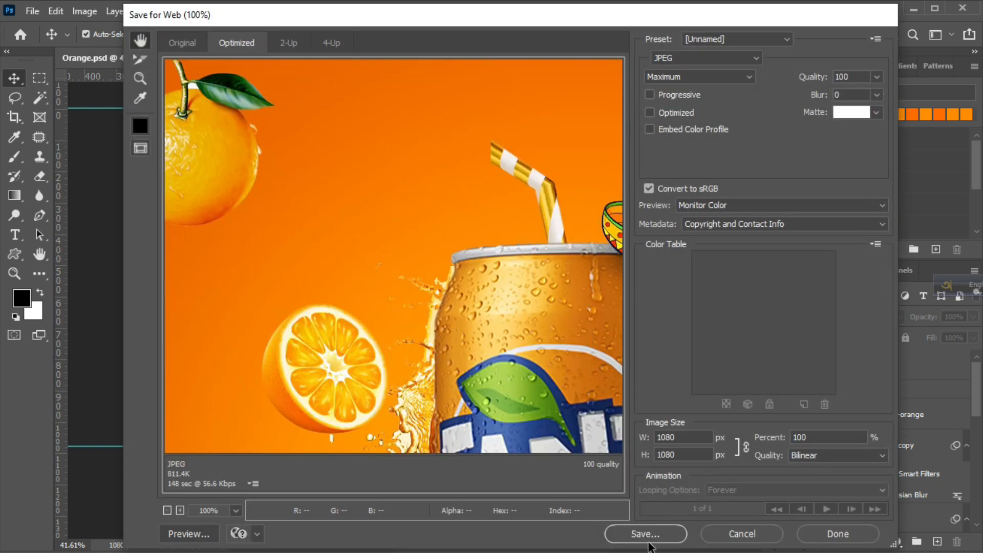
pyautogui.click(645, 533)
pyautogui.click(508, 302)
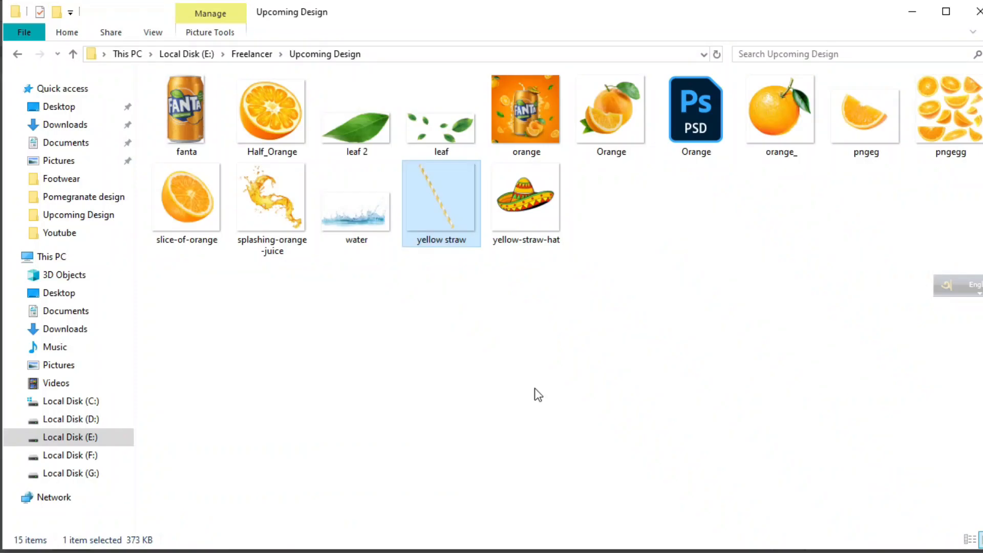
# - Refresh the Upcoming Design folder in File Explorer and open the exported Orange.jpg for viewing
pyautogui.rightClick(574, 353)
pyautogui.click(636, 196)
pyautogui.click(535, 124)
pyautogui.doubleClick(536, 123)
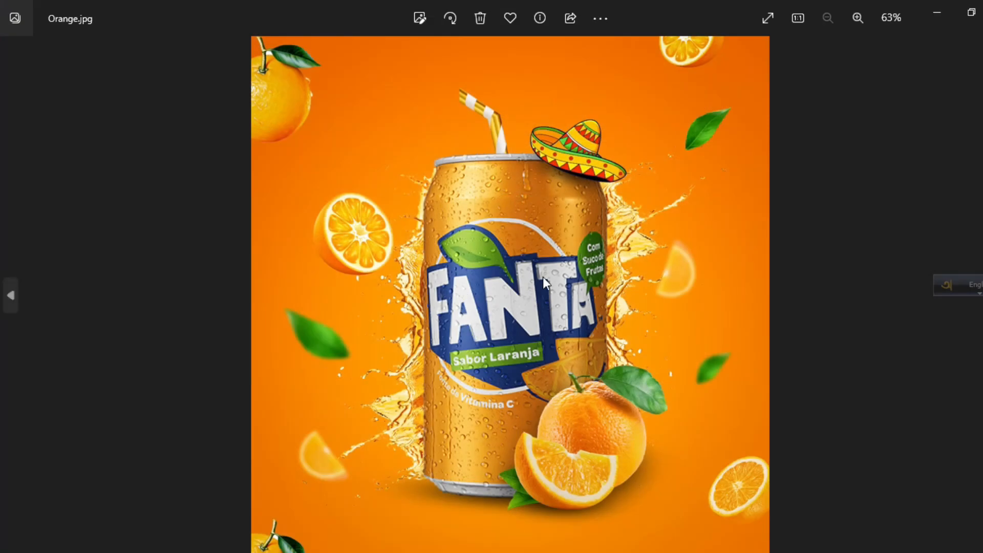